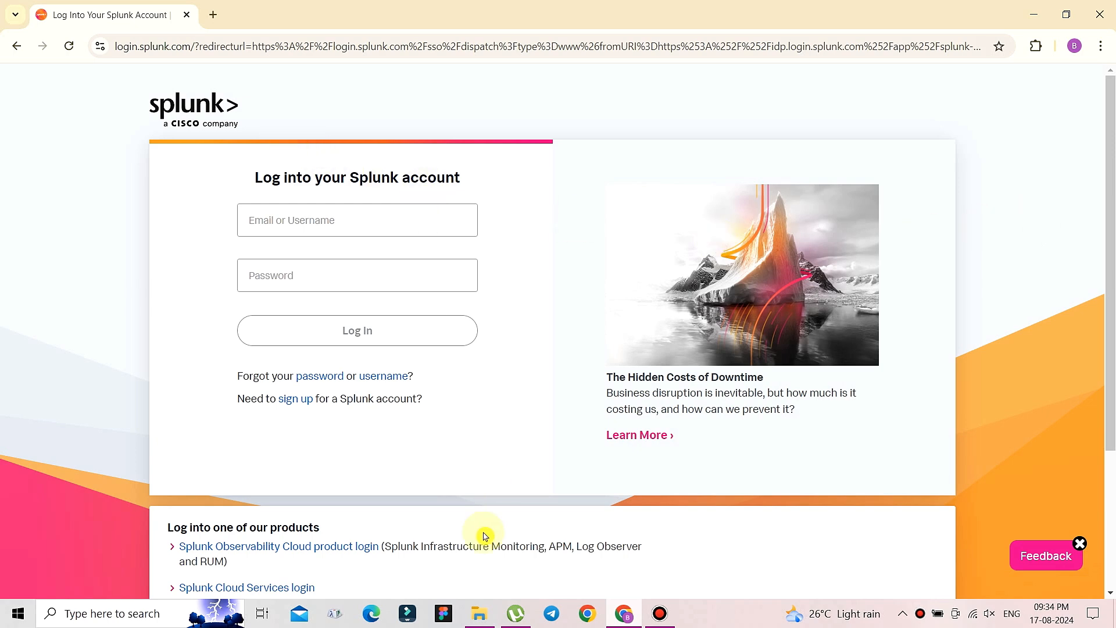
- Open the E:\Splunk folder with the Splunk 9.3.0 and universal forwarder installers
{"action": "left_click", "coordinate": [479, 617]}
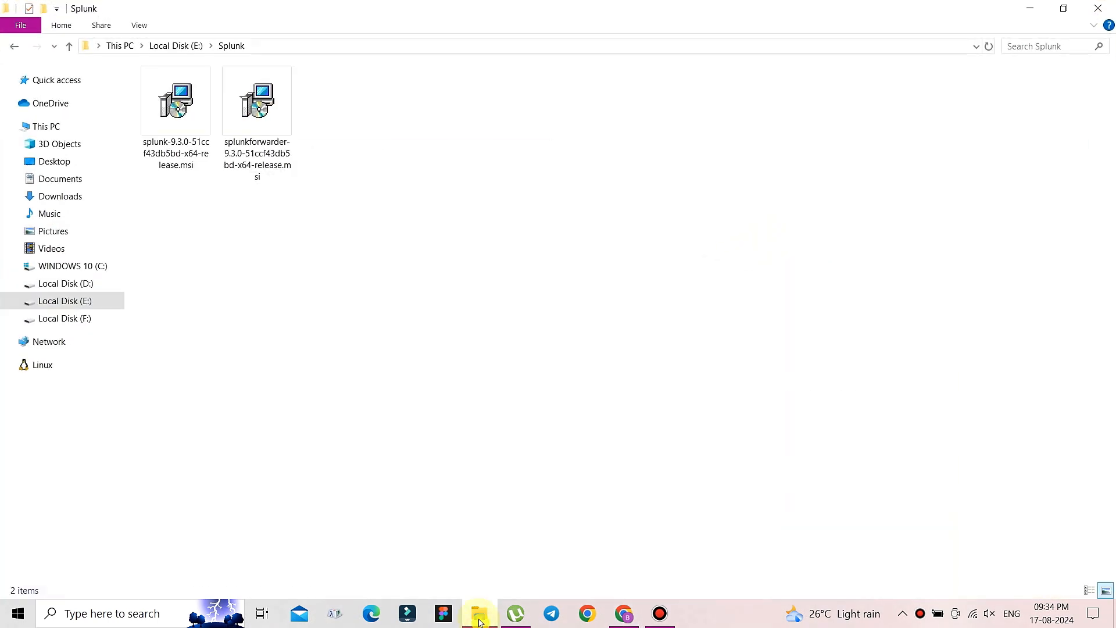
- Launch the Splunk Enterprise installer, accept the license, and set the install folder to E:\splunk data\
{"action": "left_click", "coordinate": [173, 149]}
{"action": "double_click", "coordinate": [170, 147]}
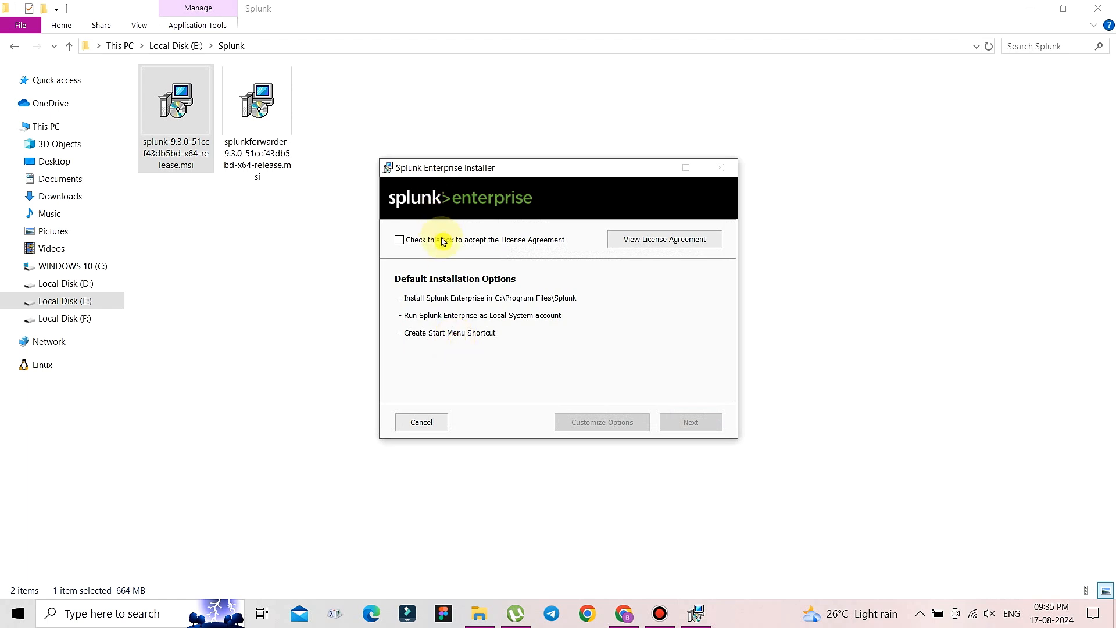
{"action": "left_click", "coordinate": [443, 241]}
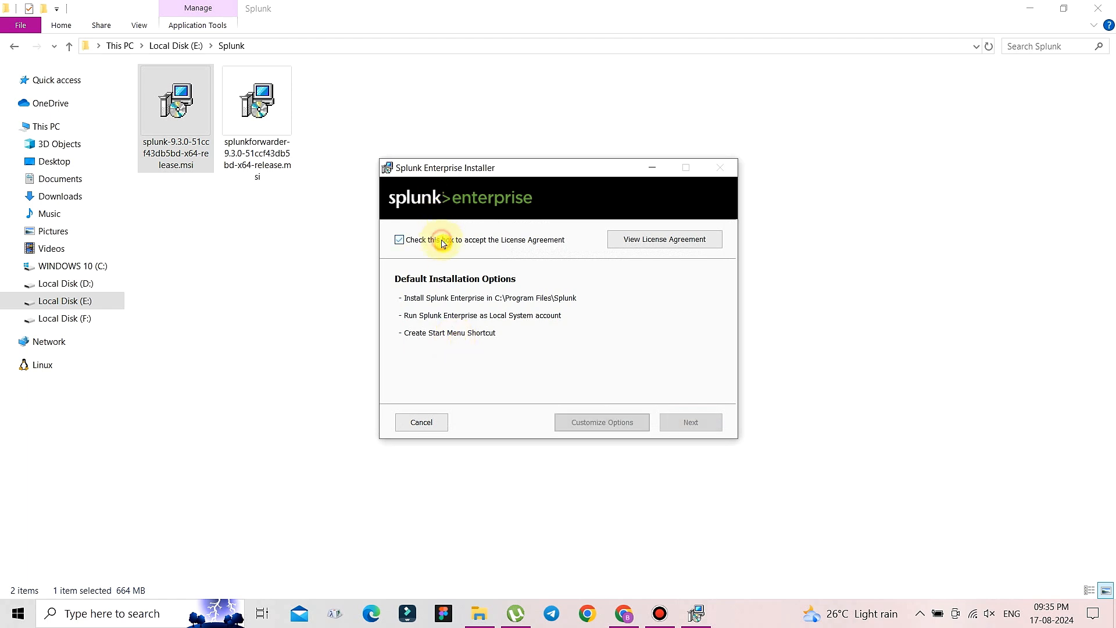
{"action": "left_click", "coordinate": [616, 427]}
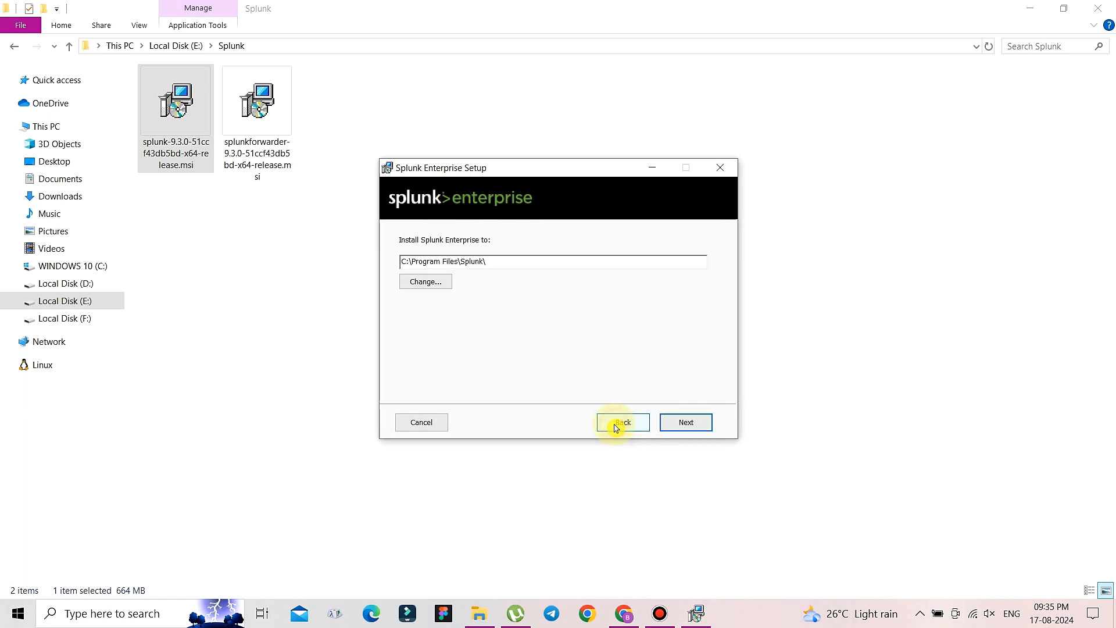
{"action": "left_click", "coordinate": [426, 282]}
{"action": "key", "text": "Return"}
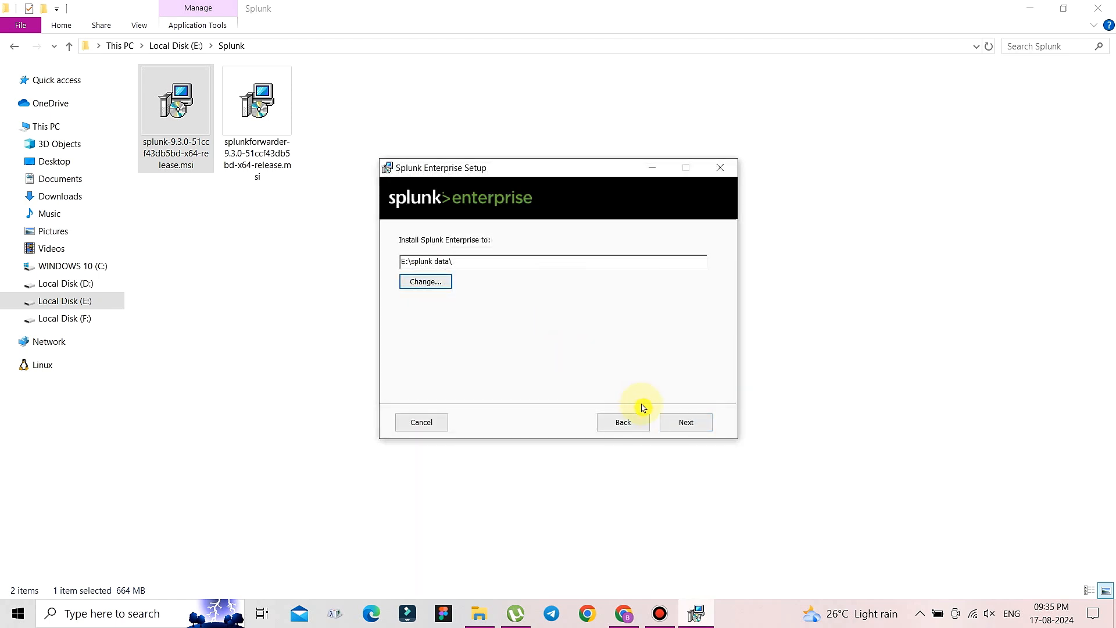
{"action": "left_click", "coordinate": [688, 422]}
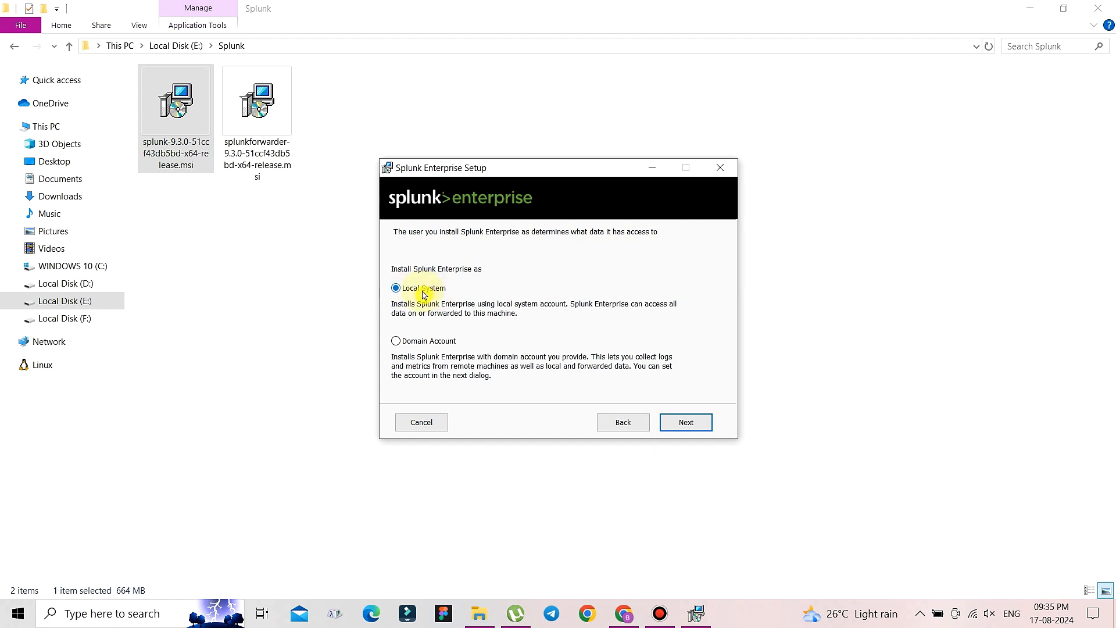
- Keep Local System, create the administrator account, then install and finish setup
{"action": "left_click", "coordinate": [698, 429]}
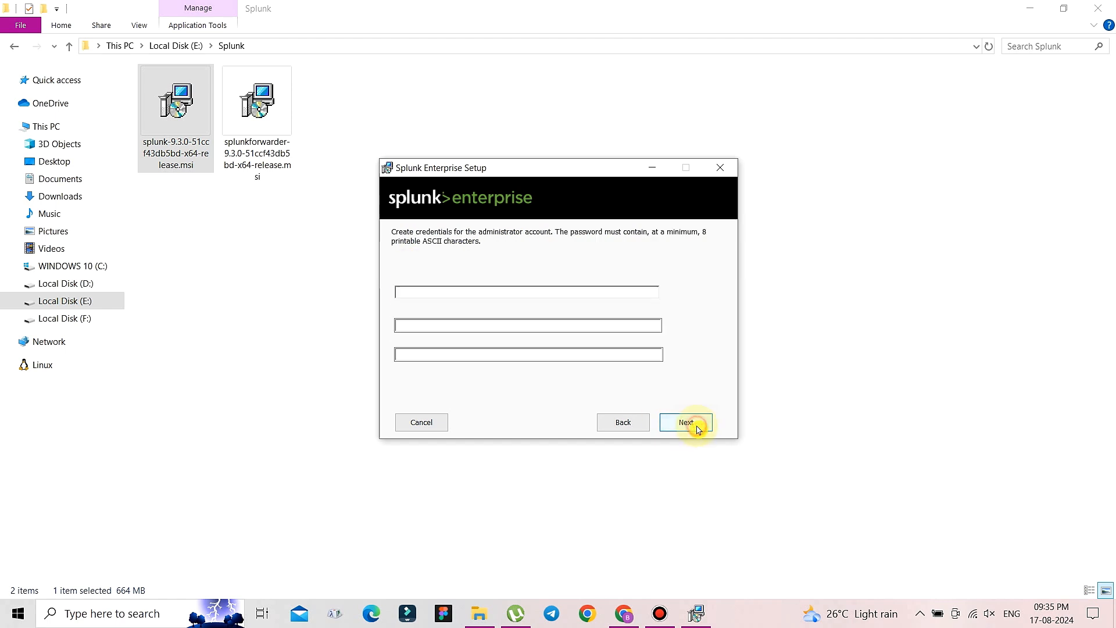
{"action": "left_click", "coordinate": [420, 293]}
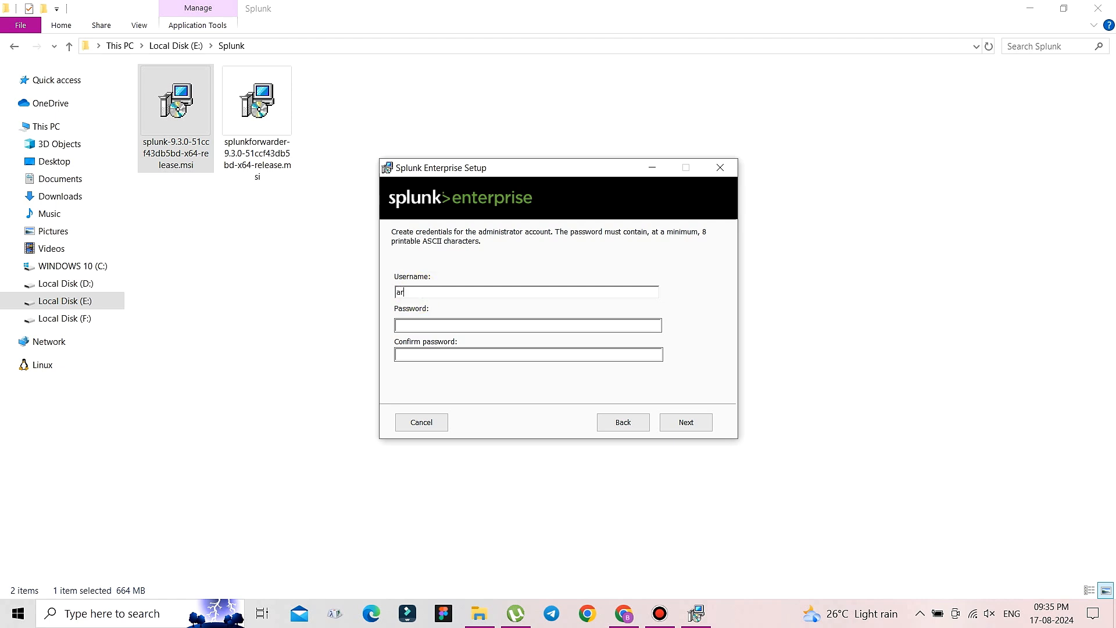
{"action": "left_click", "coordinate": [425, 324]}
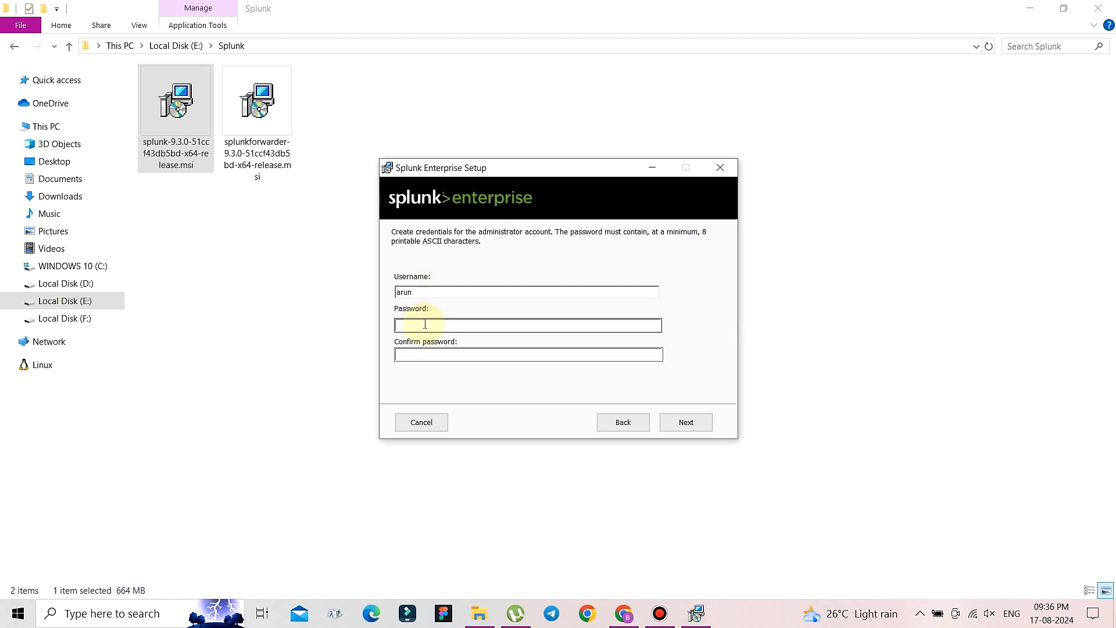
{"action": "left_click", "coordinate": [425, 325]}
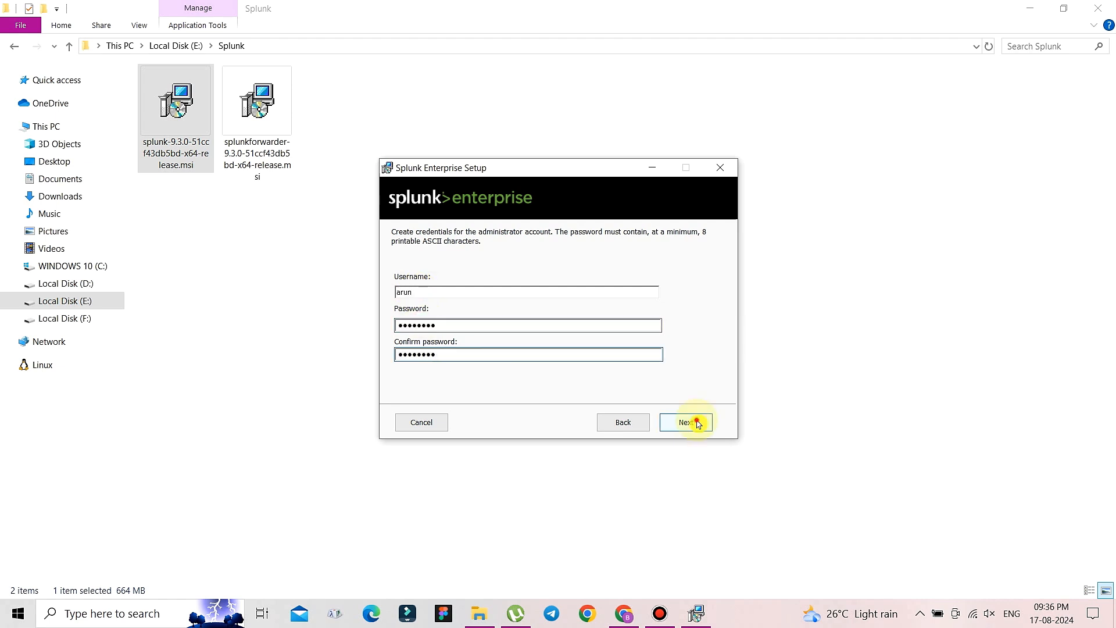
{"action": "left_click", "coordinate": [698, 424]}
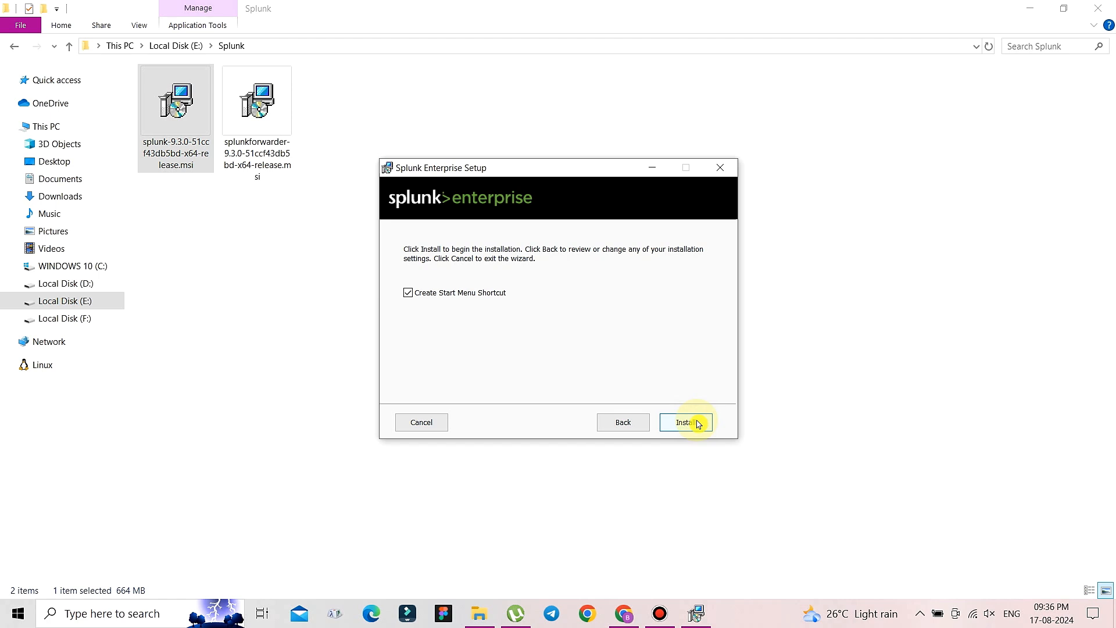
{"action": "left_click", "coordinate": [699, 423]}
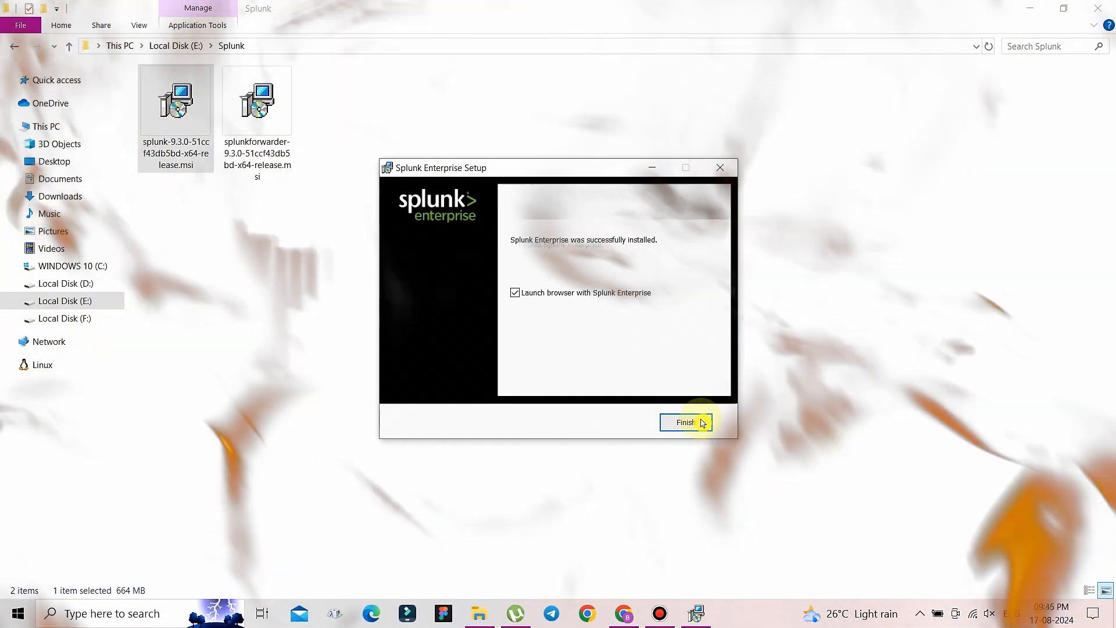
{"action": "left_click", "coordinate": [669, 421]}
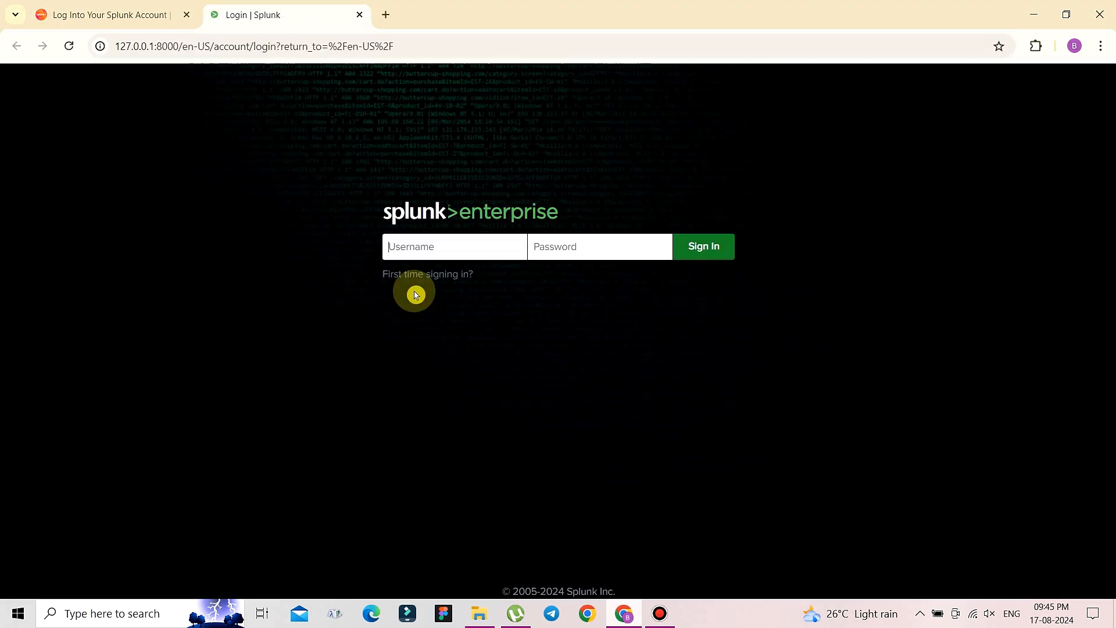
- Sign in to Splunk at 127.0.0.1:8000 with the administrator username and password
{"action": "left_click", "coordinate": [405, 273]}
{"action": "type", "text": "arun"}
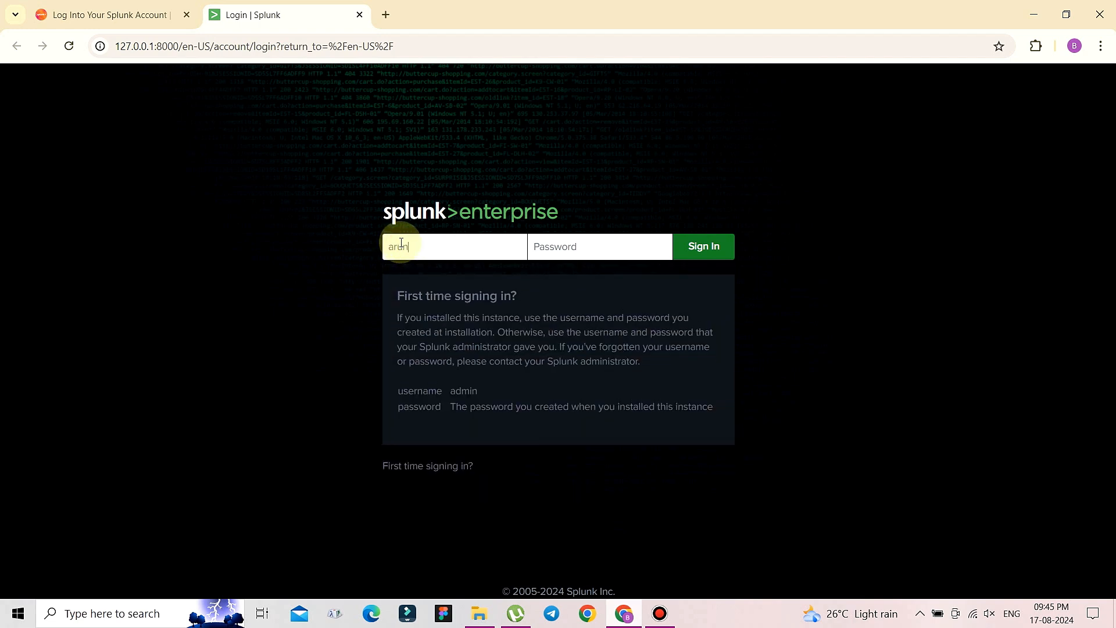
{"action": "left_click", "coordinate": [600, 250]}
{"action": "type", "text": "•"}
{"action": "left_click", "coordinate": [688, 253]}
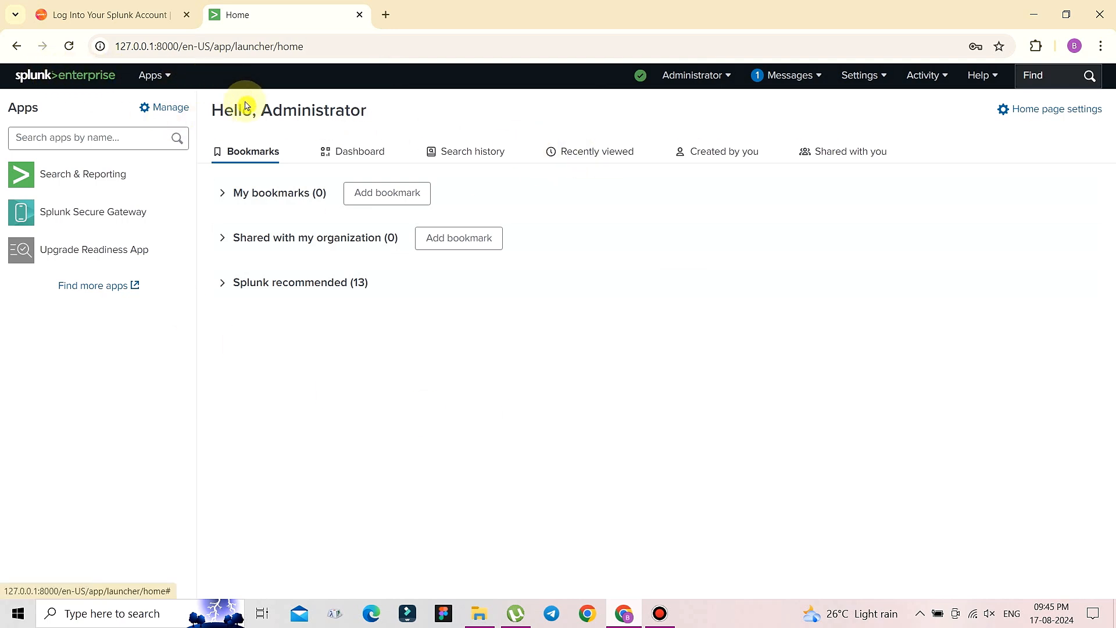
- Check the Administrator and Messages menus, then bring up the Settings panel
{"action": "left_click", "coordinate": [694, 76]}
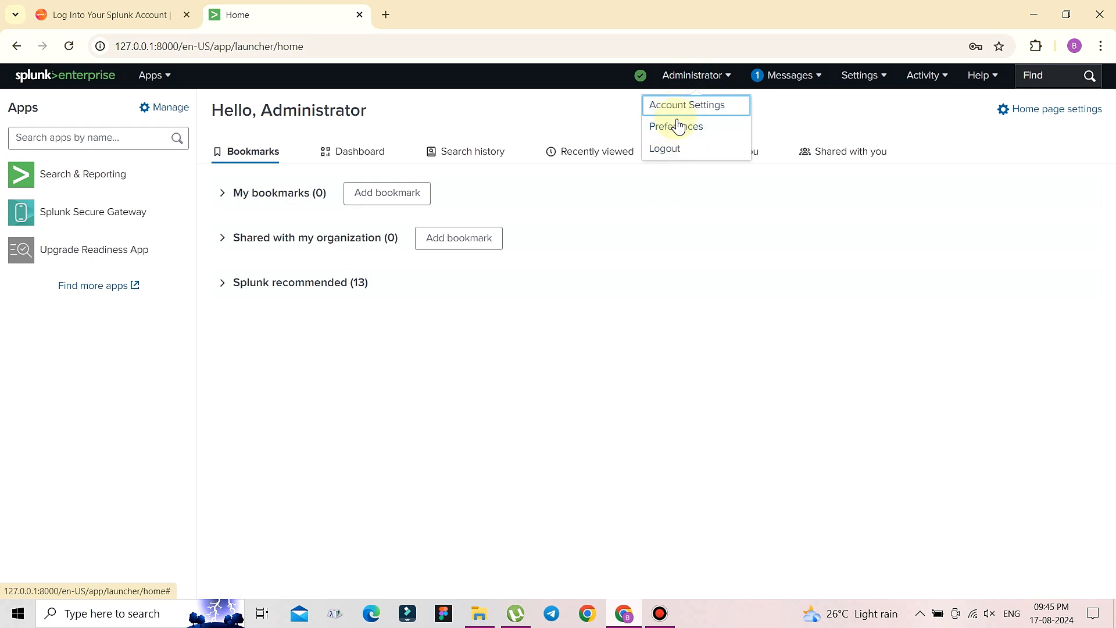
{"action": "left_click", "coordinate": [741, 344]}
{"action": "left_click", "coordinate": [797, 77]}
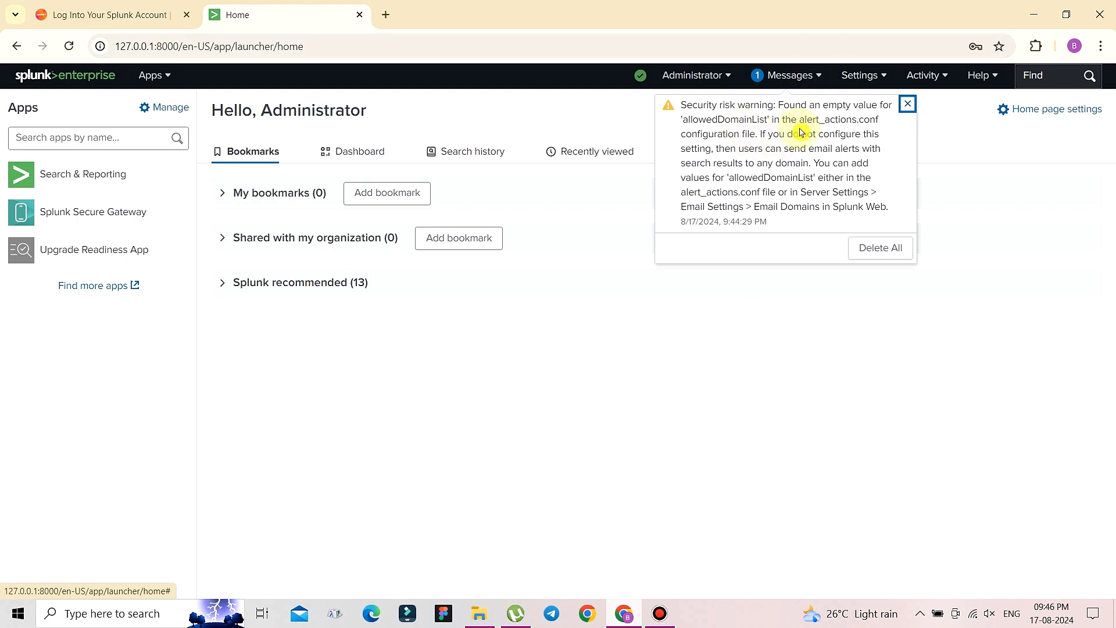
{"action": "left_click", "coordinate": [963, 142]}
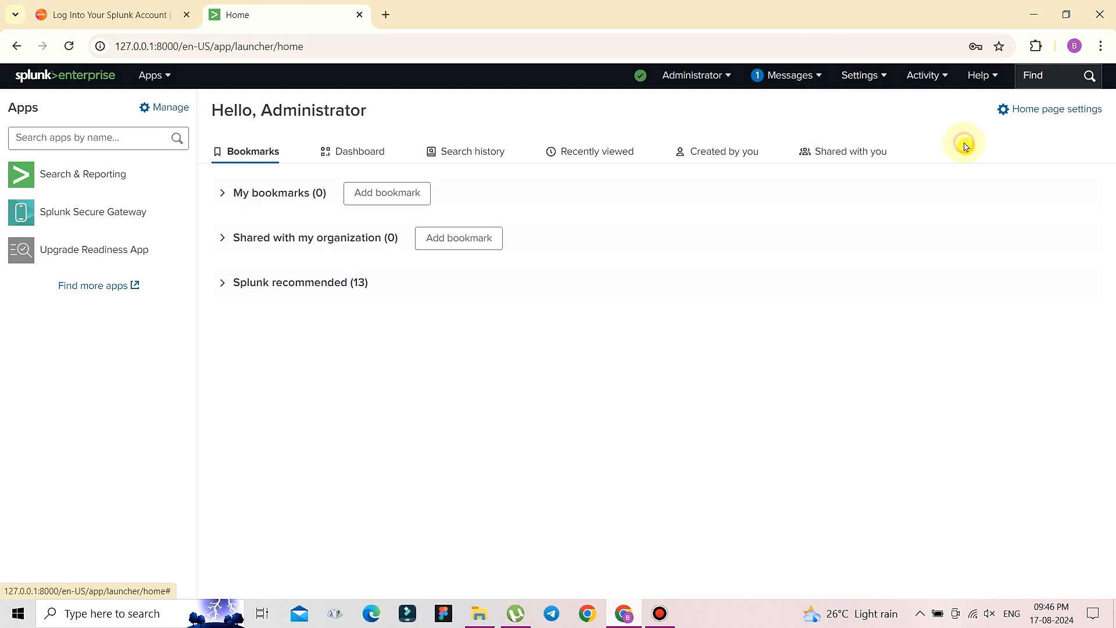
{"action": "left_click", "coordinate": [848, 81]}
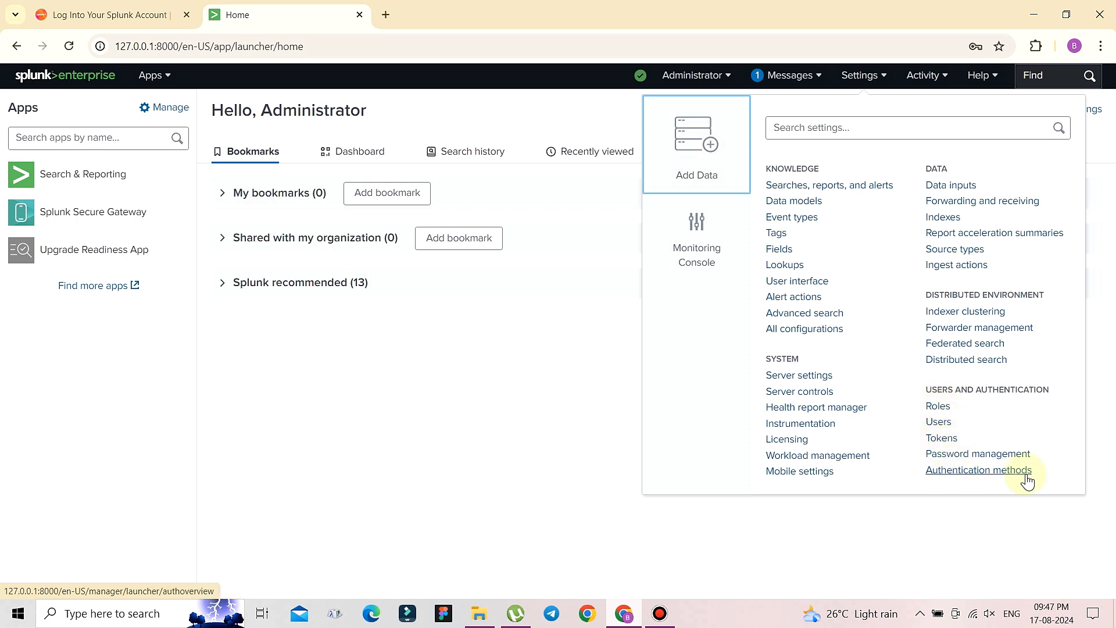
- Close Settings and look through the Activity and Help menus and the quick find box
{"action": "left_click", "coordinate": [580, 418]}
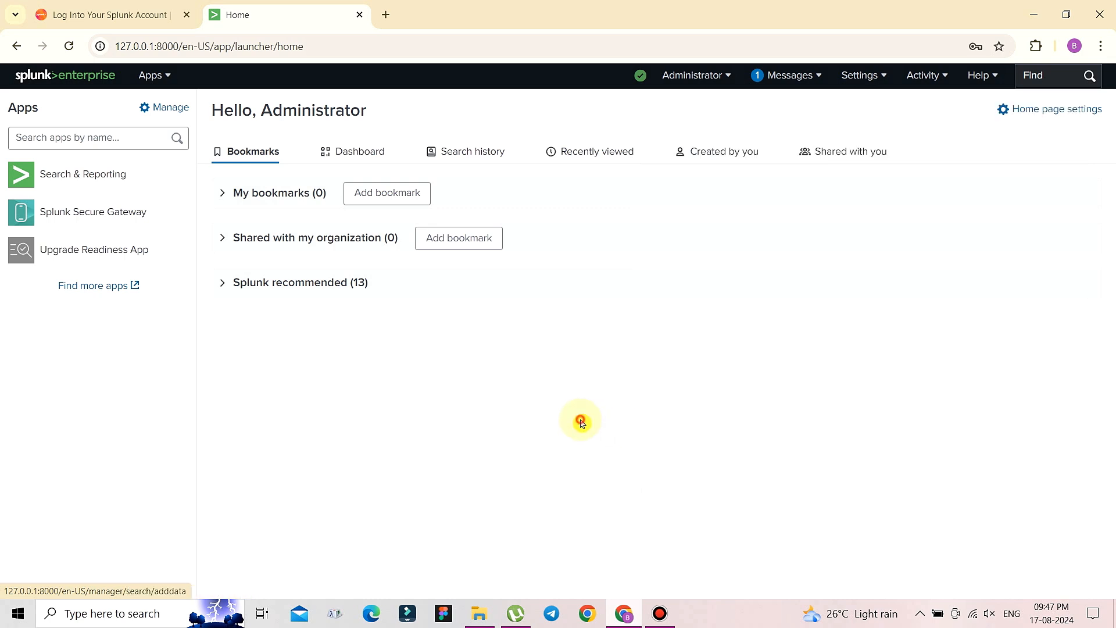
{"action": "left_click", "coordinate": [928, 75]}
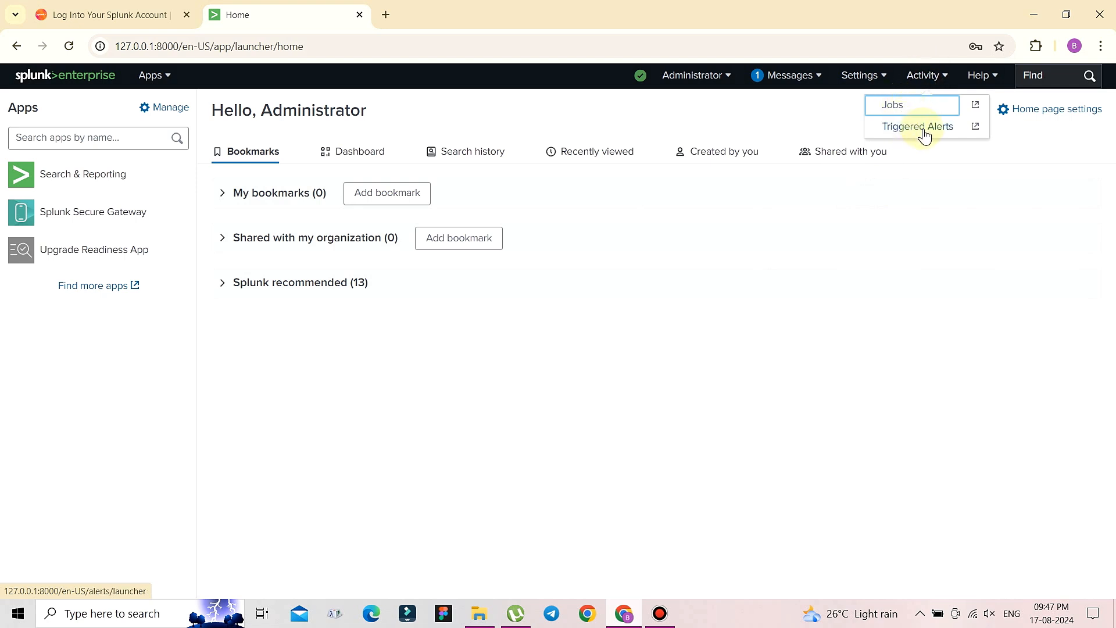
{"action": "left_click", "coordinate": [989, 80]}
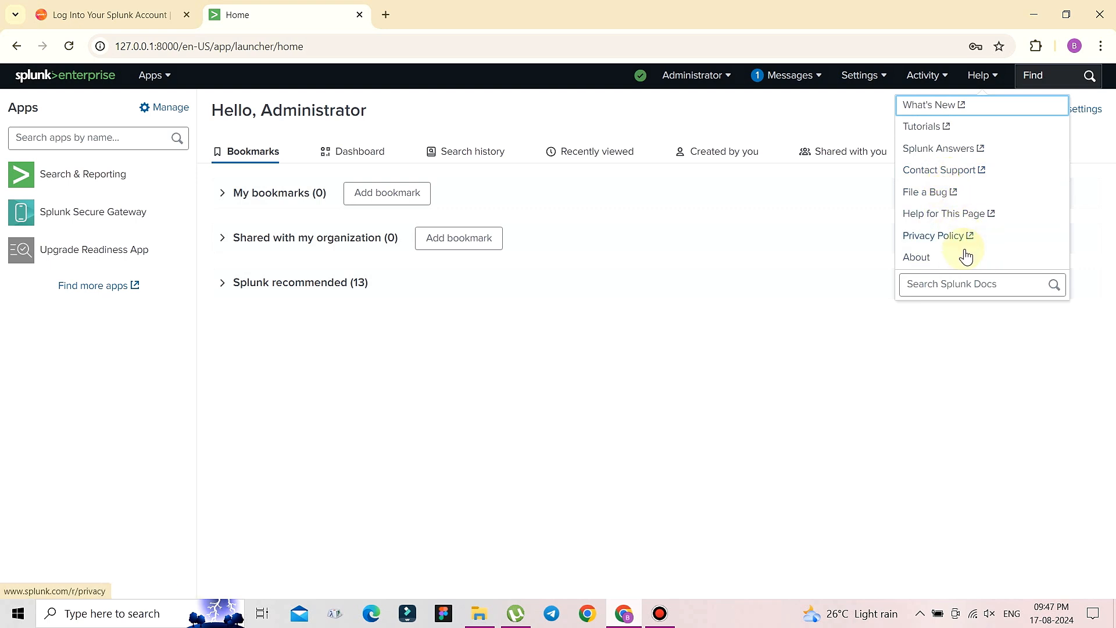
{"action": "left_click", "coordinate": [1050, 76]}
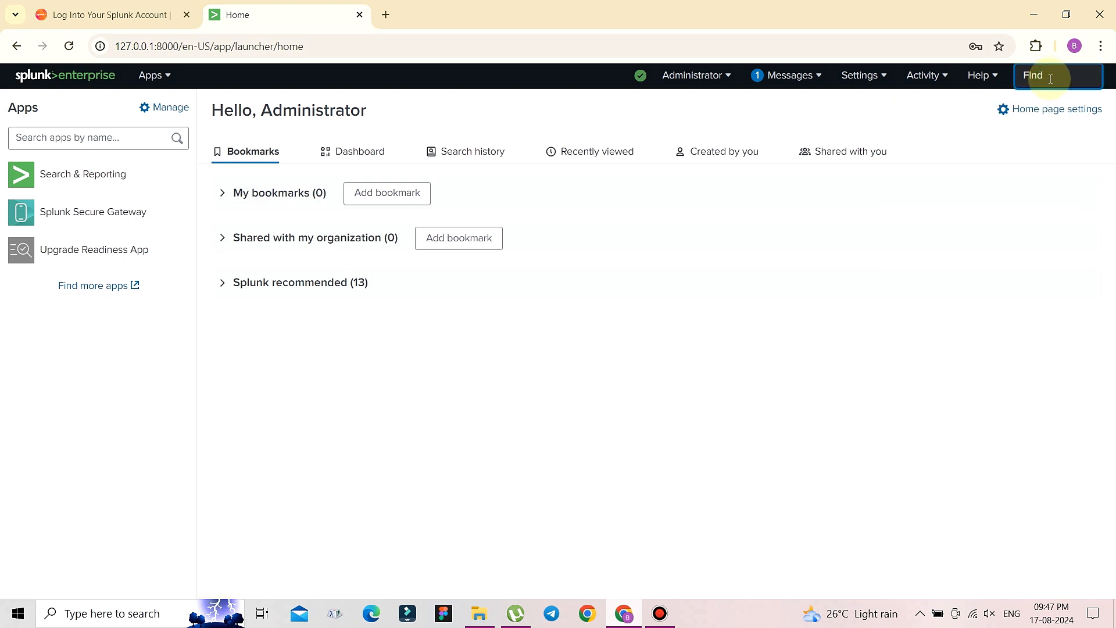
- Cancel the Home page settings, then view the Dashboard choices and Search history
{"action": "left_click", "coordinate": [1040, 118]}
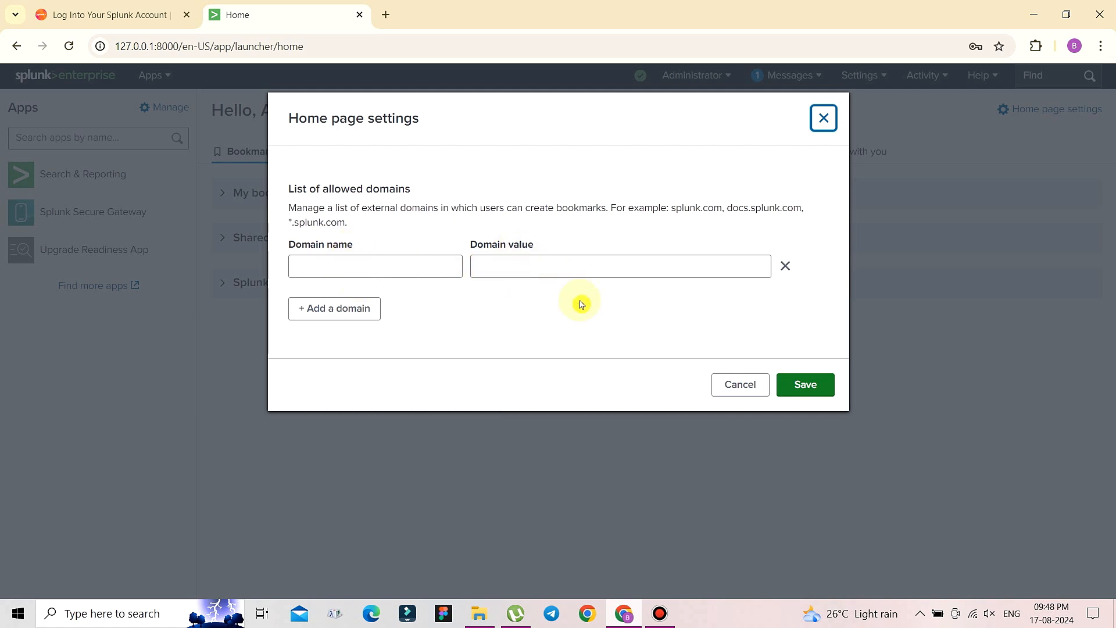
{"action": "left_click", "coordinate": [755, 394]}
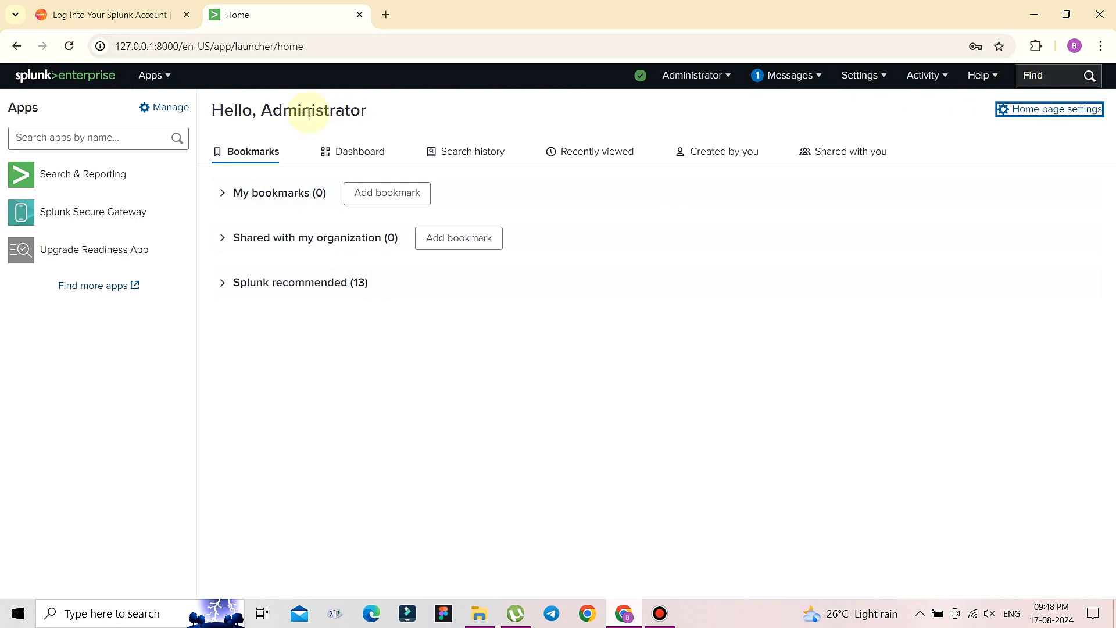
{"action": "left_click", "coordinate": [352, 161]}
{"action": "left_click", "coordinate": [472, 153]}
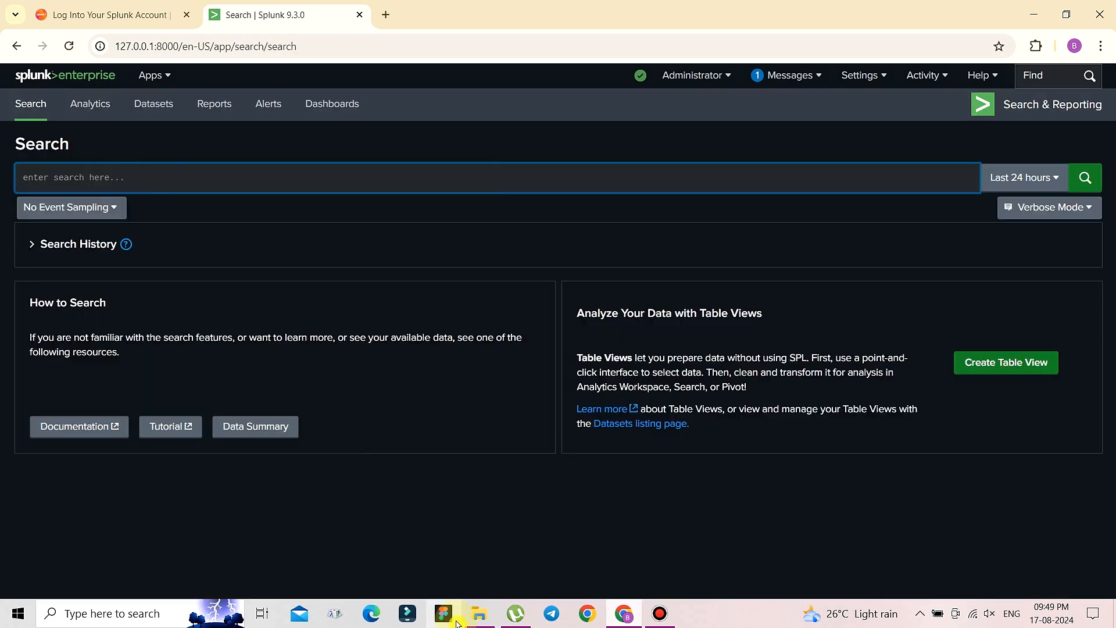
{"action": "left_click", "coordinate": [478, 615]}
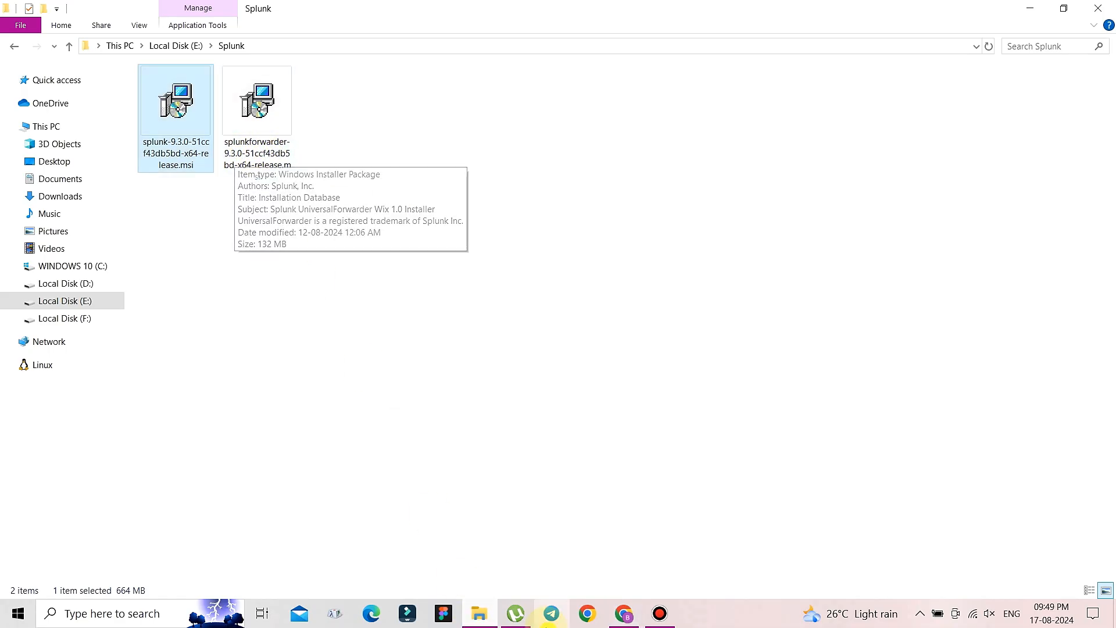
{"action": "left_click", "coordinate": [624, 614]}
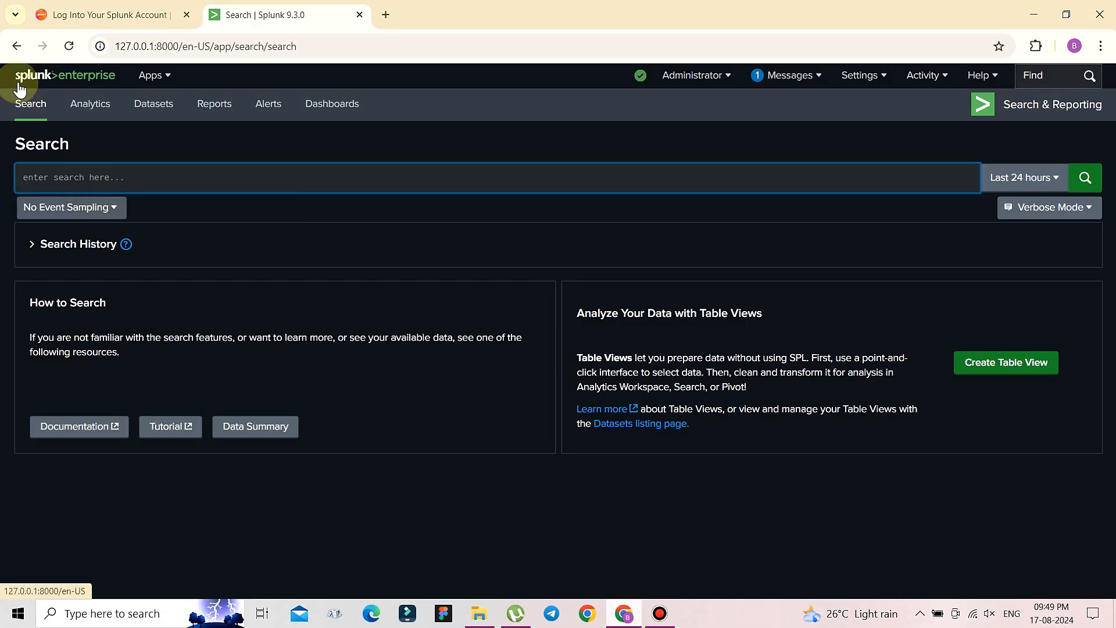
{"action": "left_click", "coordinate": [16, 47]}
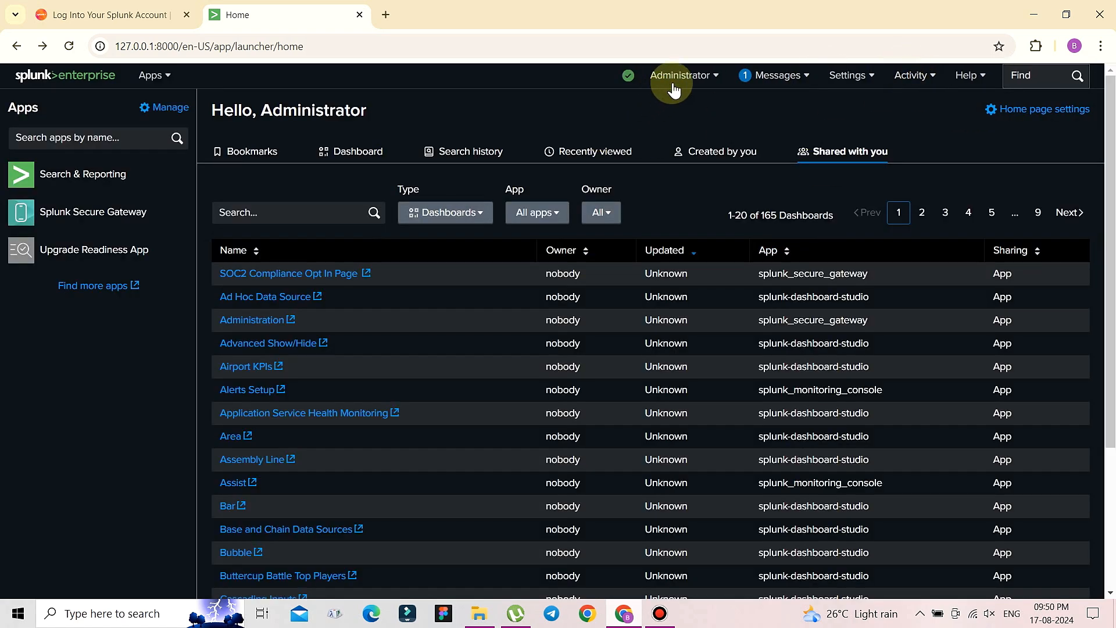
- Go to Settings > Forwarding and receiving and open Configure receiving
{"action": "left_click", "coordinate": [847, 75]}
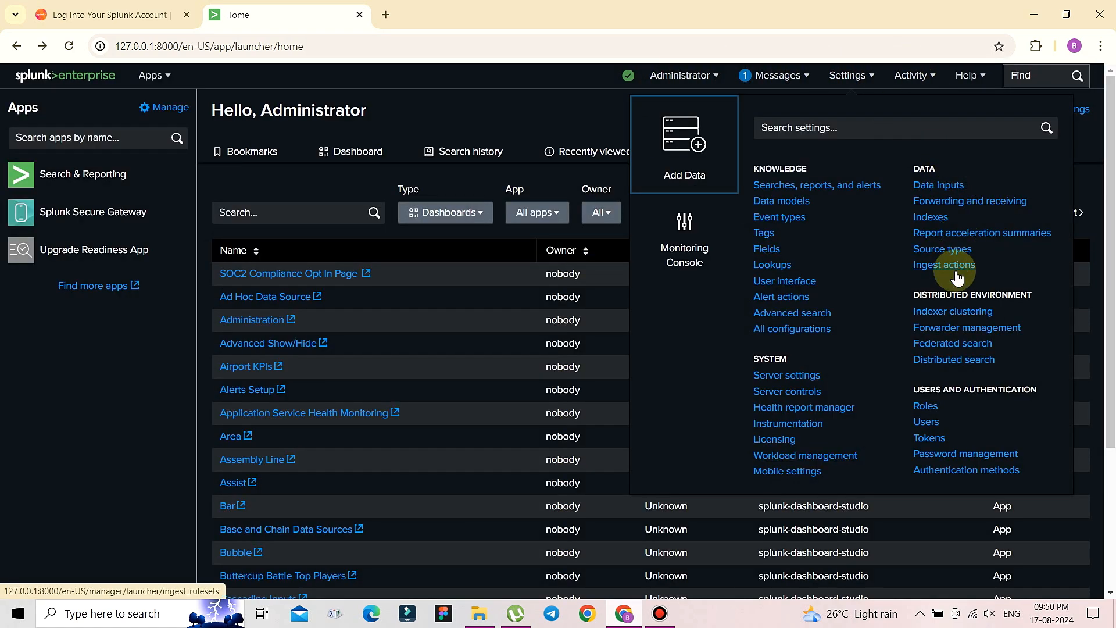
{"action": "left_click", "coordinate": [1010, 203]}
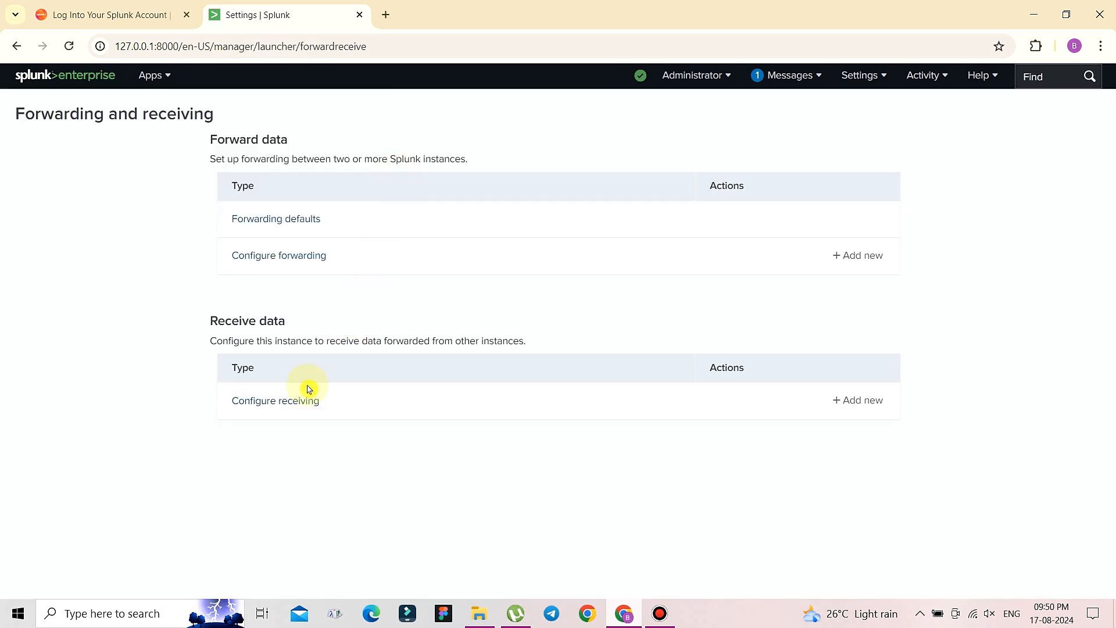
{"action": "mouse_move", "coordinate": [195, 328]}
{"action": "left_mouse_down"}
{"action": "mouse_move", "coordinate": [330, 325]}
{"action": "mouse_move", "coordinate": [190, 316]}
{"action": "left_mouse_up"}
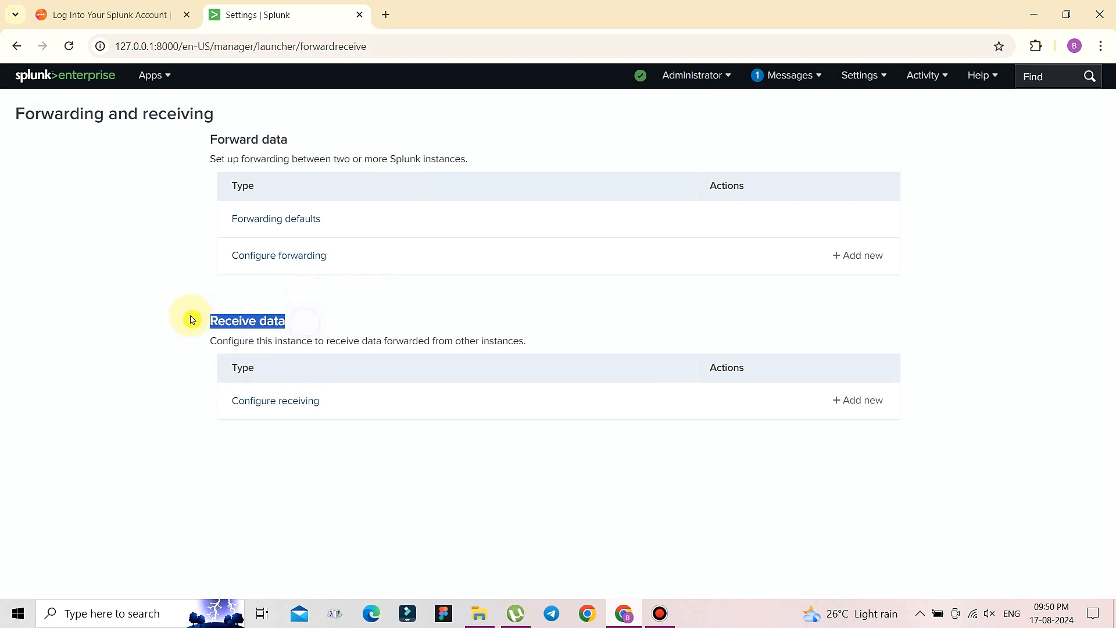
{"action": "left_click", "coordinate": [289, 409]}
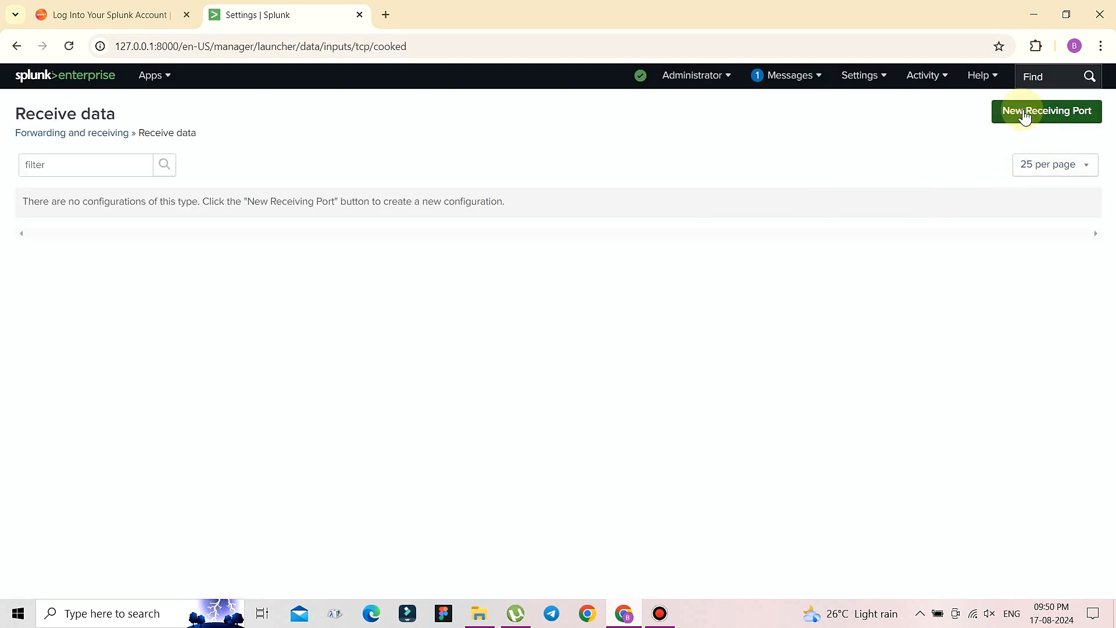
- Add and save a new receiving port 9997, confirming it shows as Enabled
{"action": "left_click", "coordinate": [1031, 118]}
{"action": "double_click", "coordinate": [488, 275]}
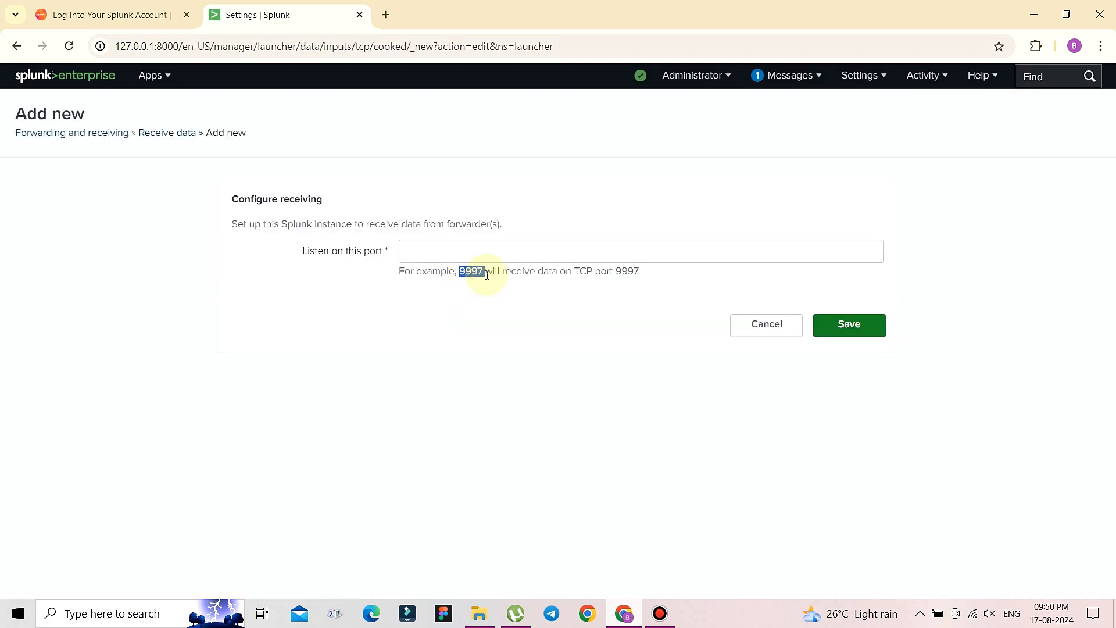
{"action": "left_click", "coordinate": [438, 245]}
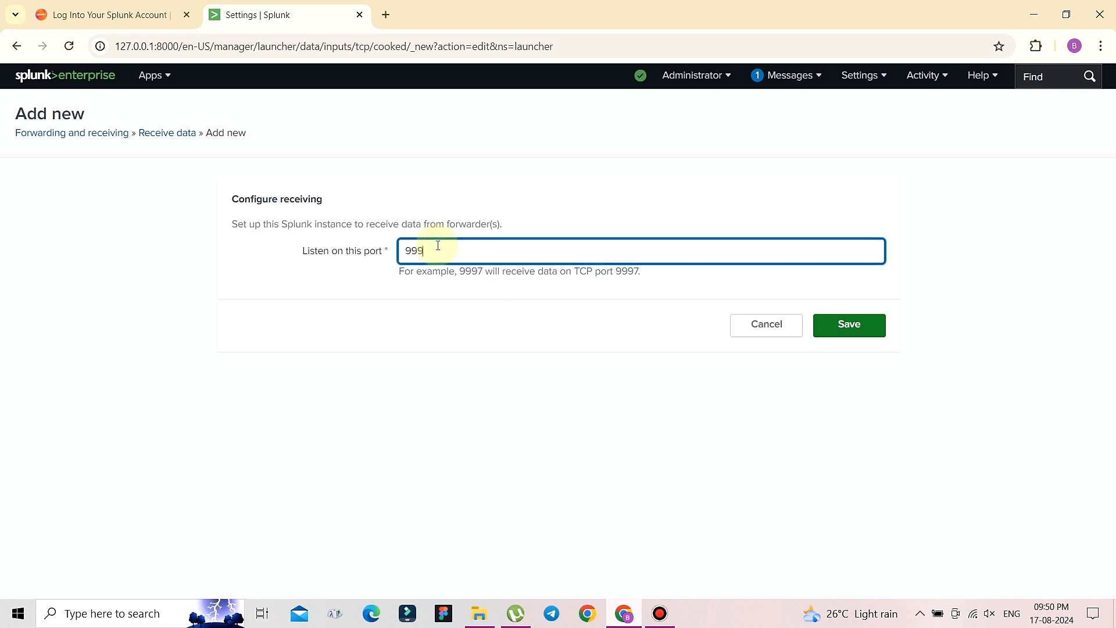
{"action": "left_click", "coordinate": [476, 329]}
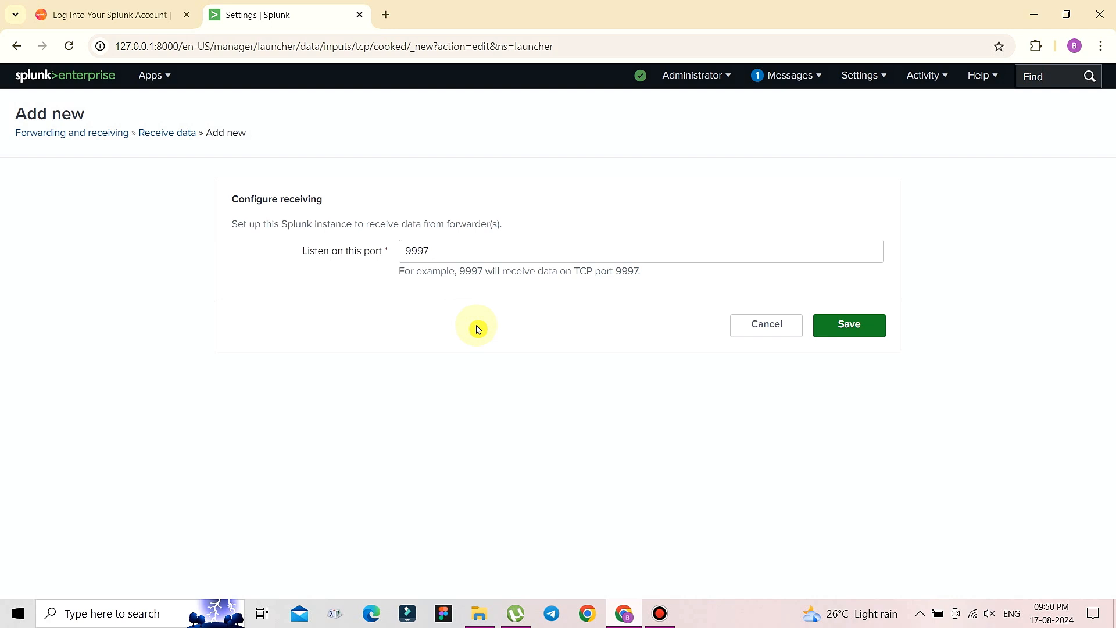
{"action": "left_click", "coordinate": [839, 326]}
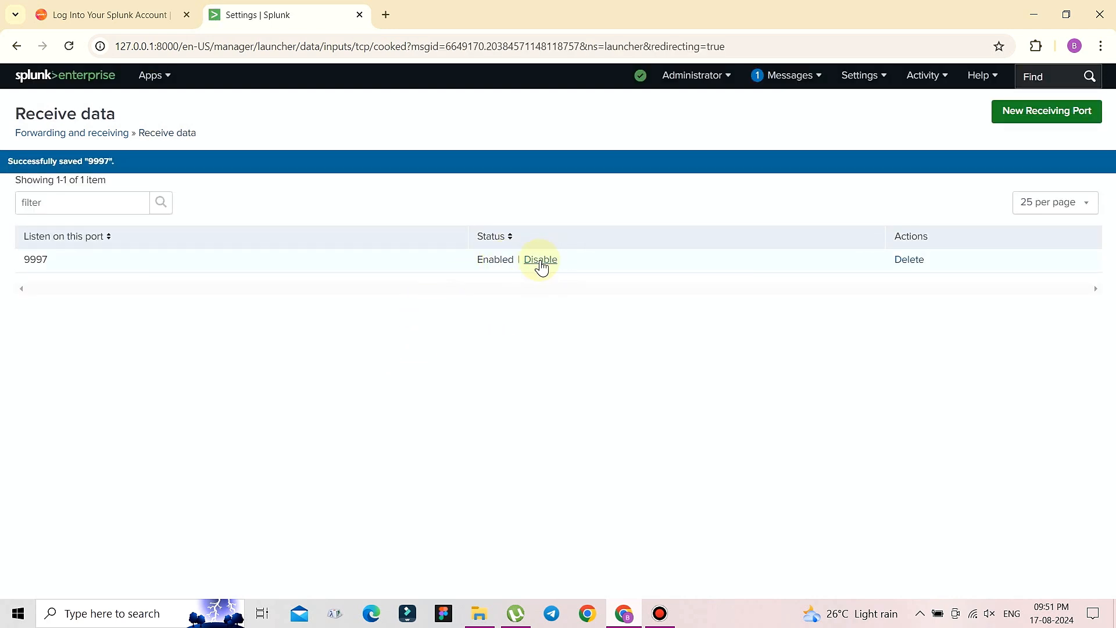
{"action": "left_click_drag", "start_coordinate": [478, 259], "coordinate": [516, 259]}
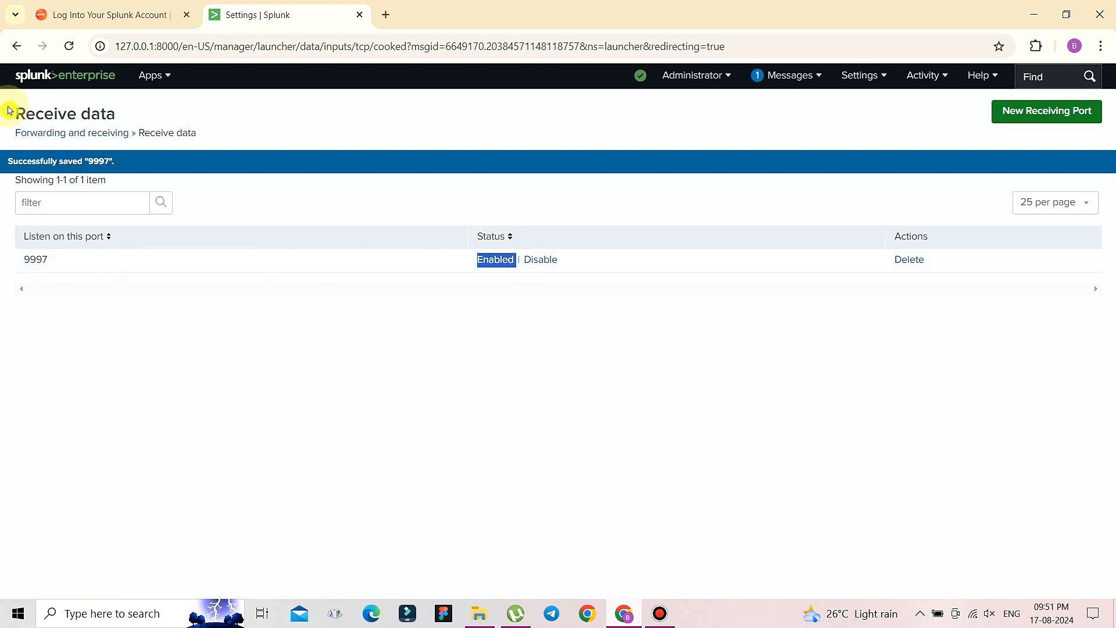
{"action": "left_click_drag", "start_coordinate": [13, 111], "coordinate": [137, 112]}
{"action": "left_click", "coordinate": [317, 437]}
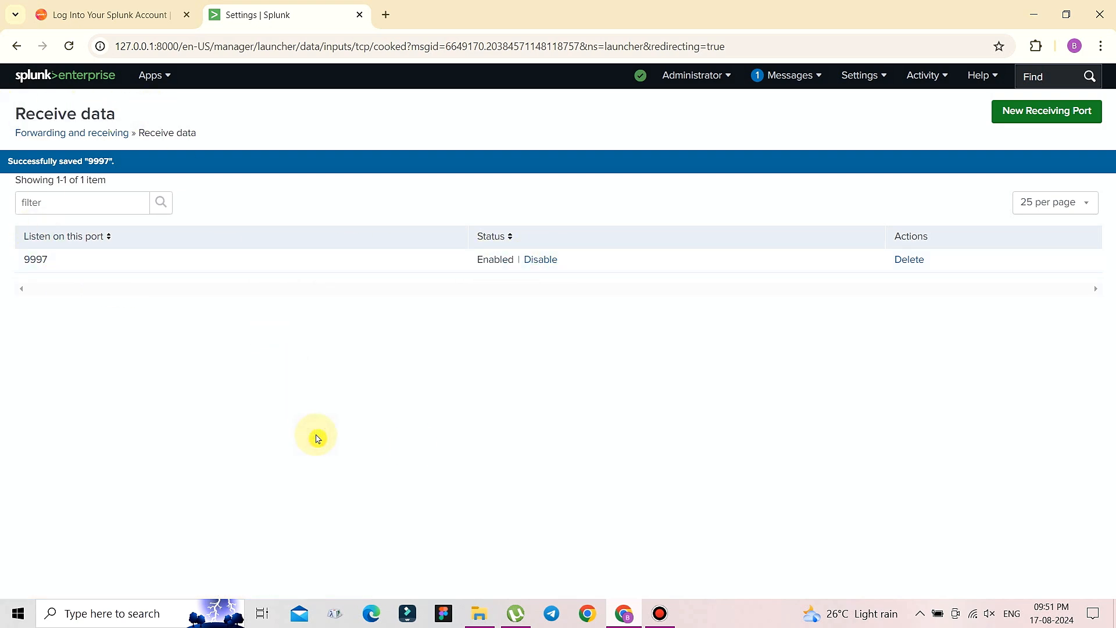
- Launch the Universal Forwarder installer, accept the license, and choose Customize Options
{"action": "left_click", "coordinate": [479, 613]}
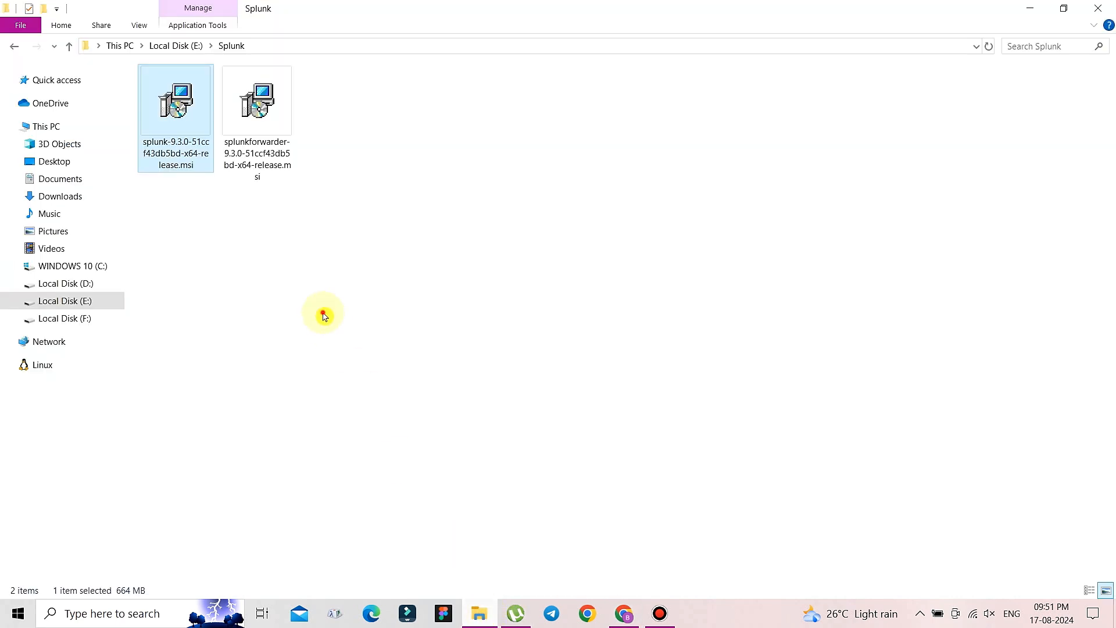
{"action": "left_click", "coordinate": [271, 143]}
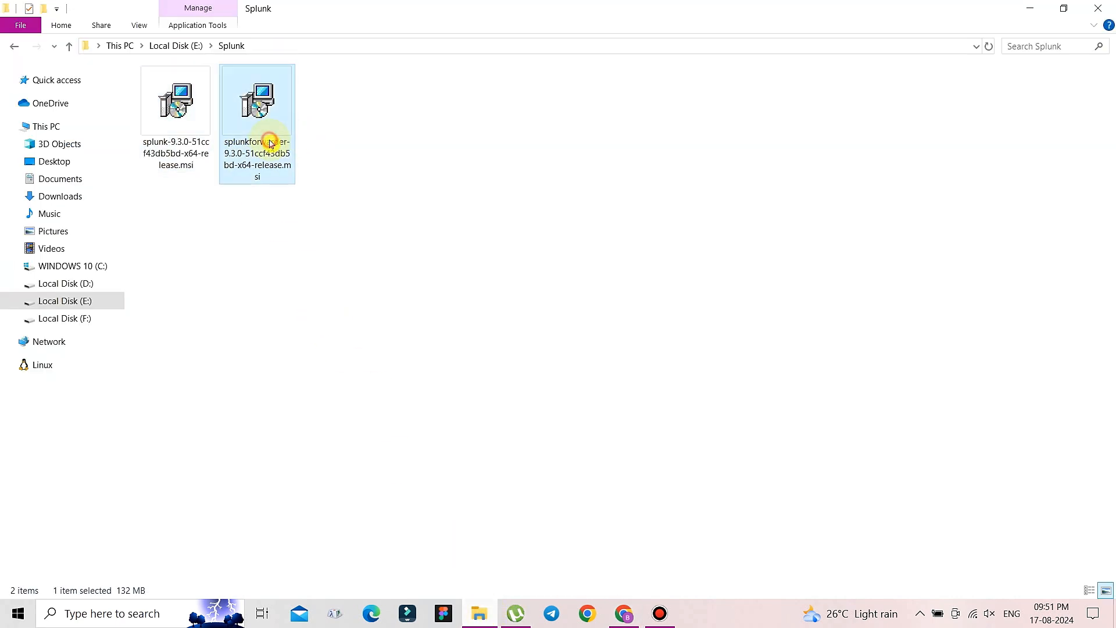
{"action": "double_click", "coordinate": [270, 143]}
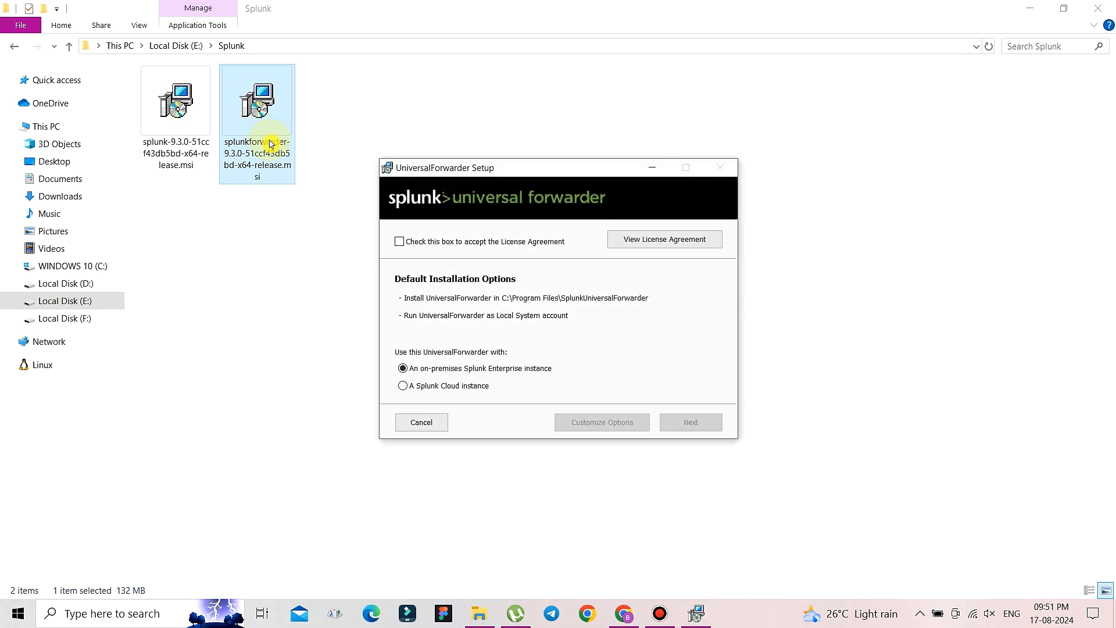
{"action": "left_click", "coordinate": [453, 241]}
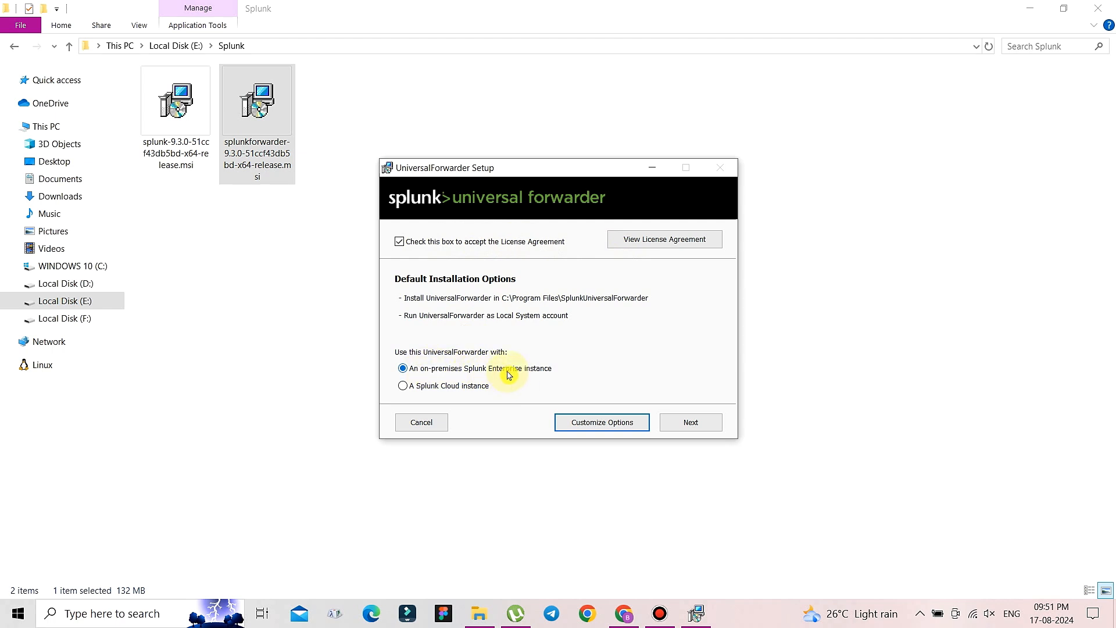
{"action": "left_click", "coordinate": [583, 426]}
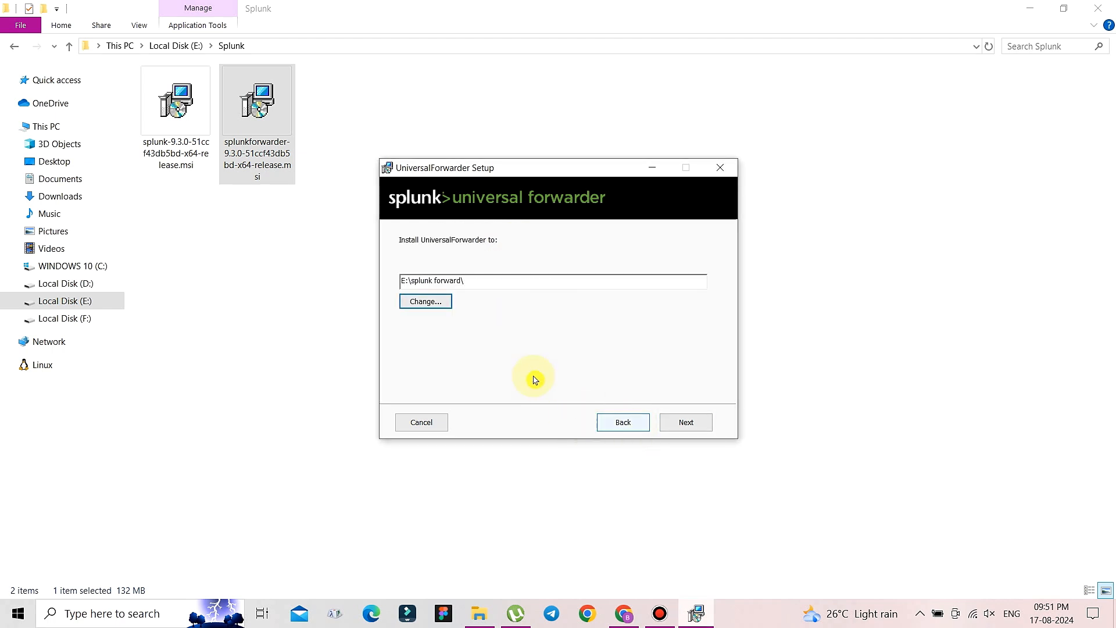
- Keep the default path, skip SSL, run as Local System, and collect all five Windows Event Logs
{"action": "left_click", "coordinate": [686, 428]}
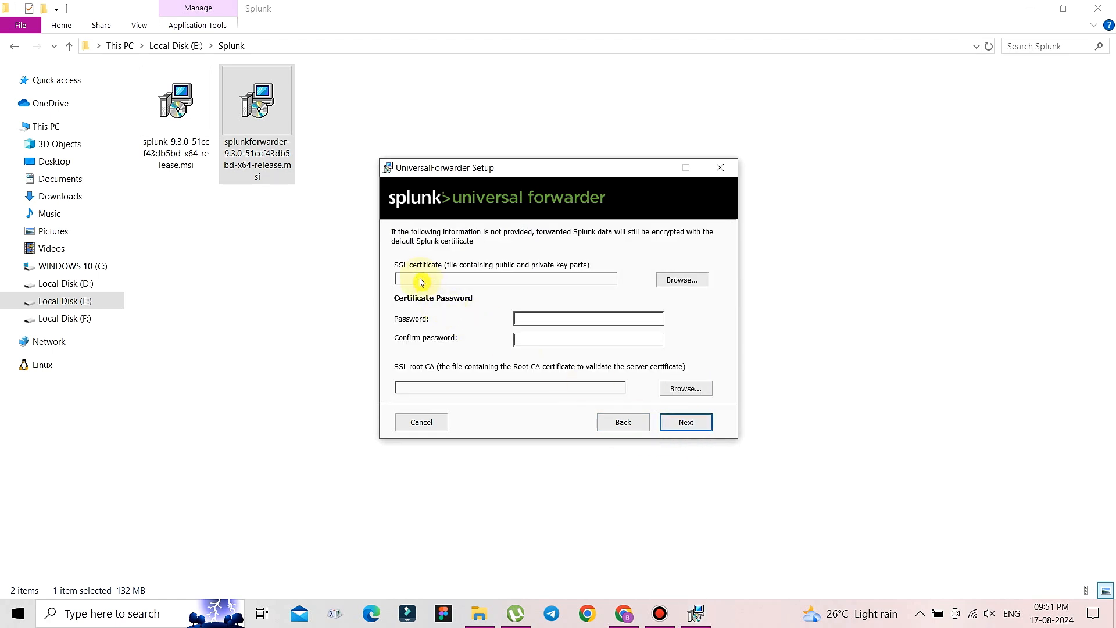
{"action": "left_click", "coordinate": [672, 429]}
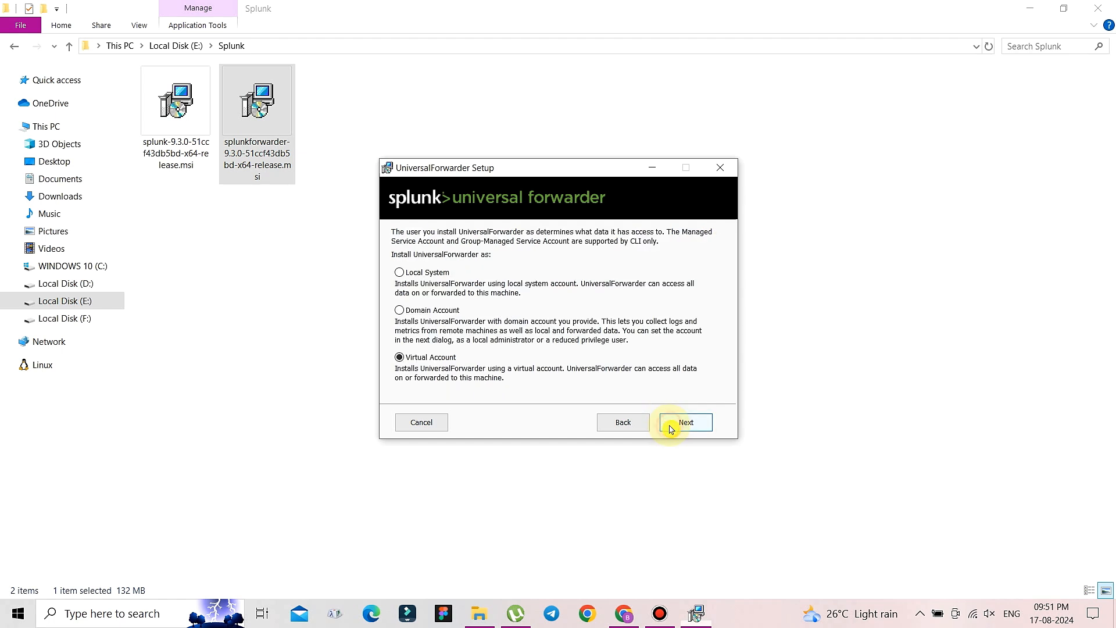
{"action": "left_click", "coordinate": [430, 281]}
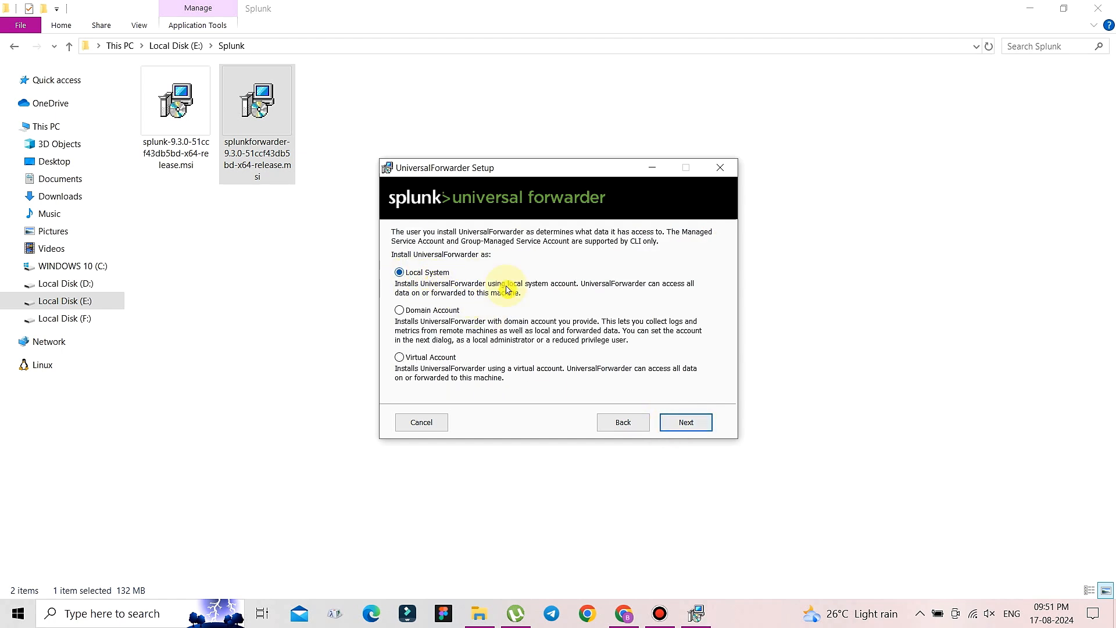
{"action": "left_click", "coordinate": [685, 425]}
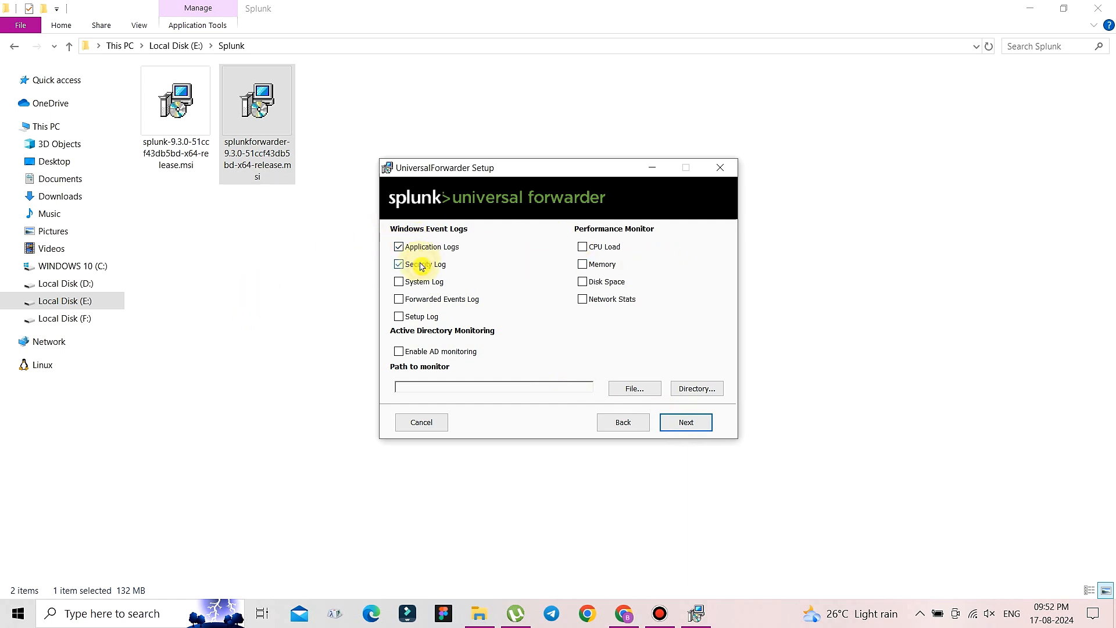
{"action": "left_click", "coordinate": [421, 283]}
{"action": "left_click", "coordinate": [428, 298]}
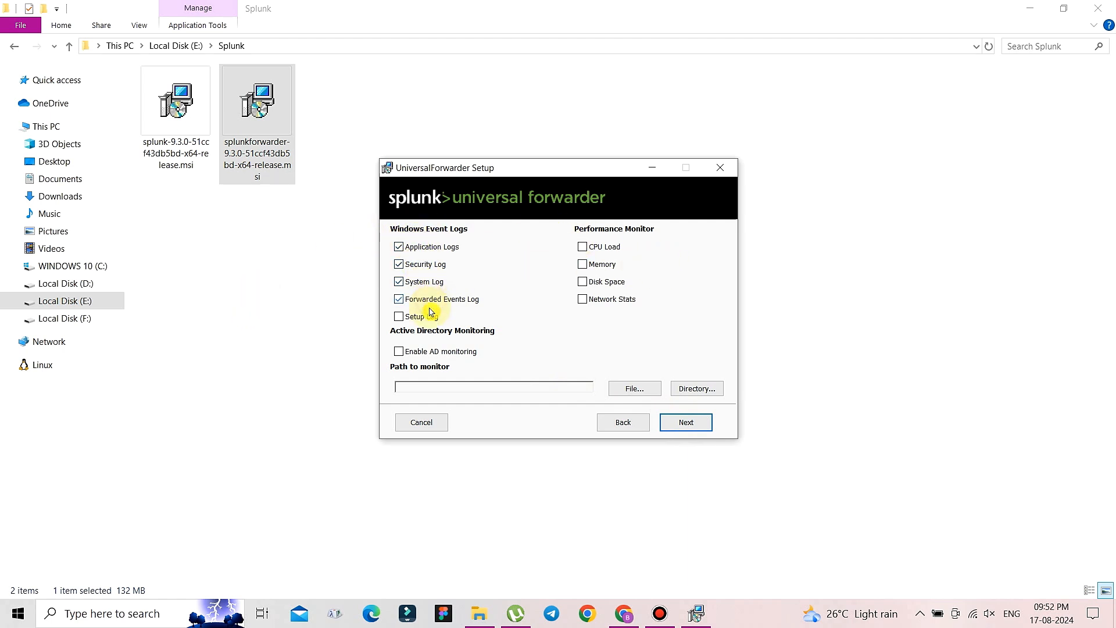
{"action": "left_click", "coordinate": [430, 318]}
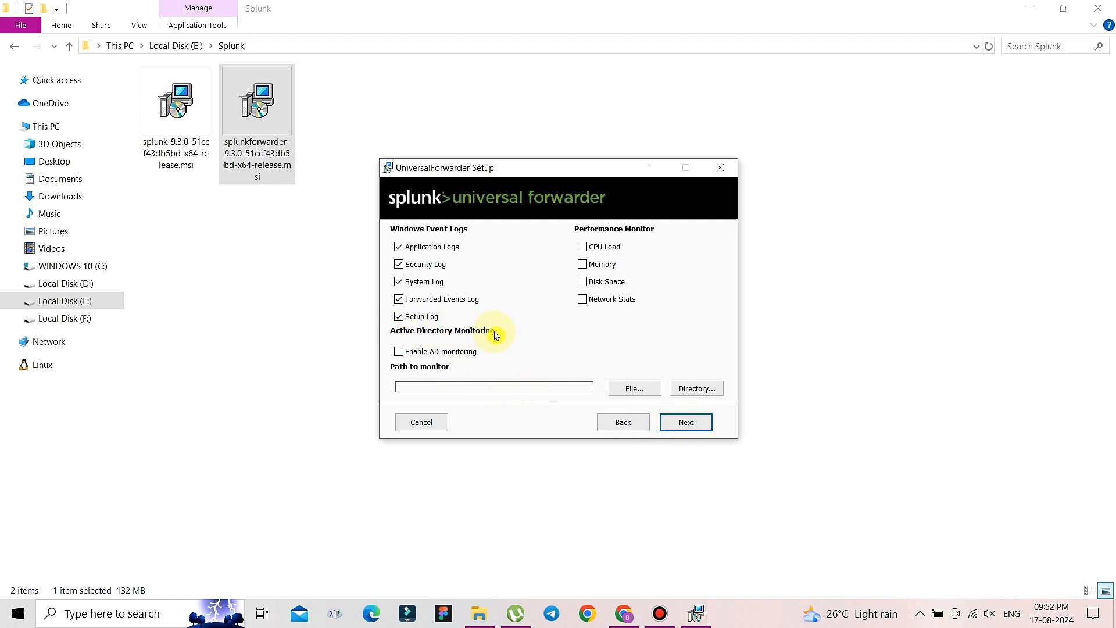
{"action": "left_click", "coordinate": [675, 431]}
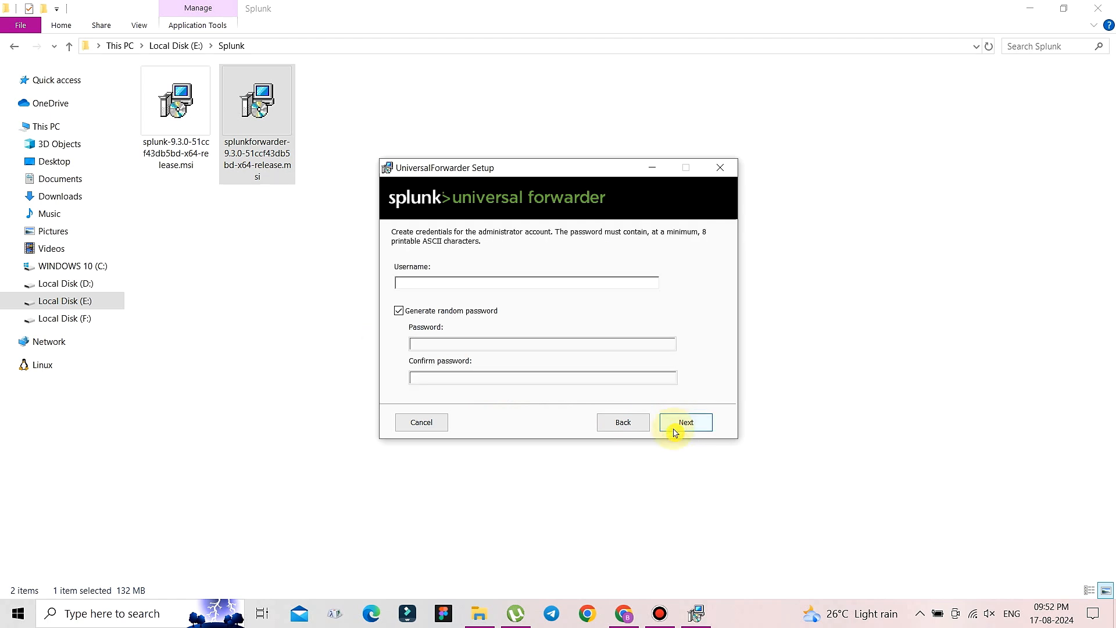
- Turn off random password generation and enter the forwarder administrator username and password
{"action": "left_click", "coordinate": [399, 311]}
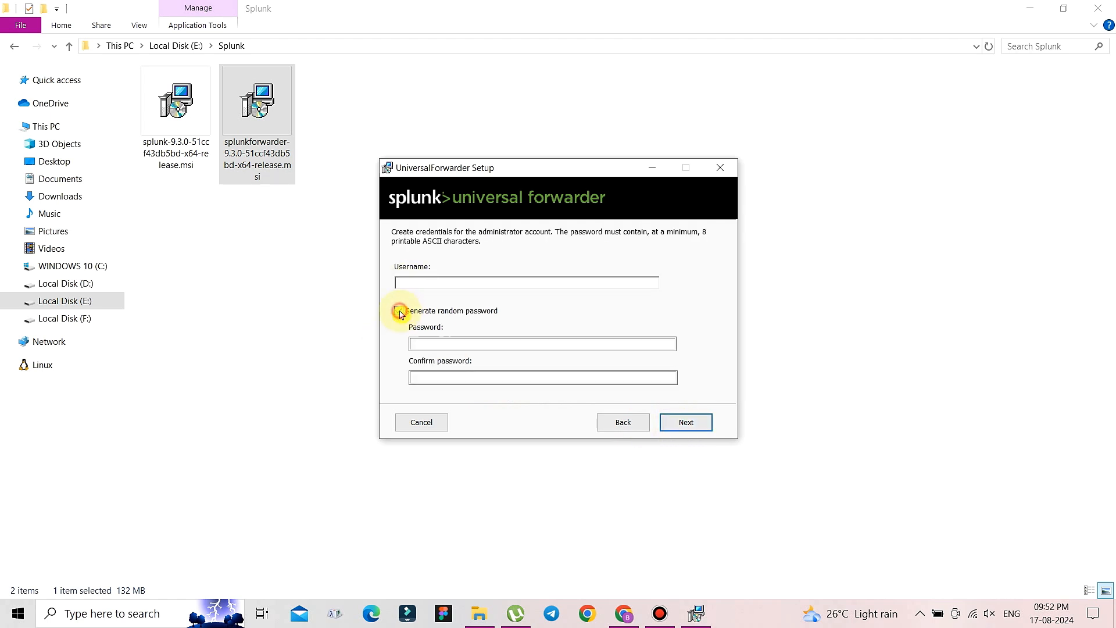
{"action": "left_click", "coordinate": [413, 282]}
{"action": "left_click", "coordinate": [413, 280]}
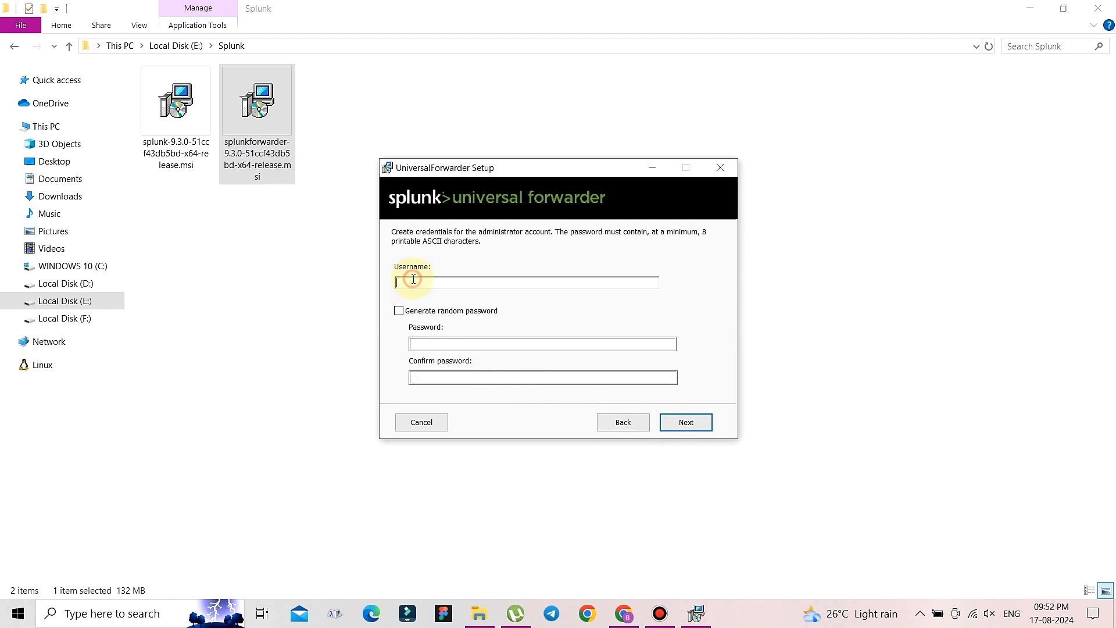
{"action": "left_click", "coordinate": [420, 344]}
{"action": "type", "text": "•"}
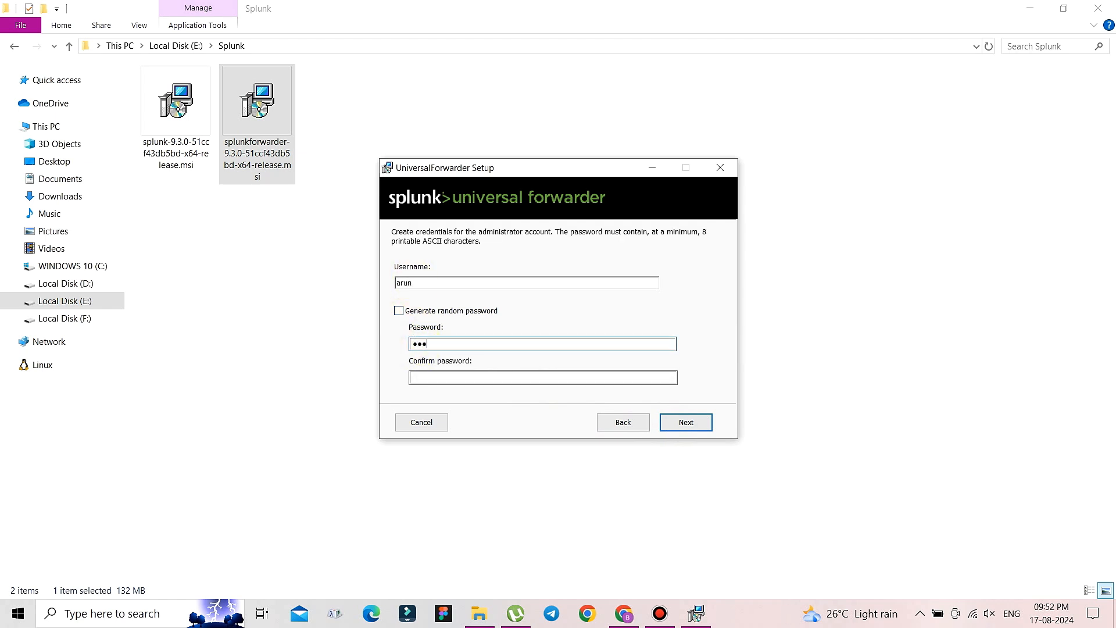
{"action": "left_click", "coordinate": [686, 423]}
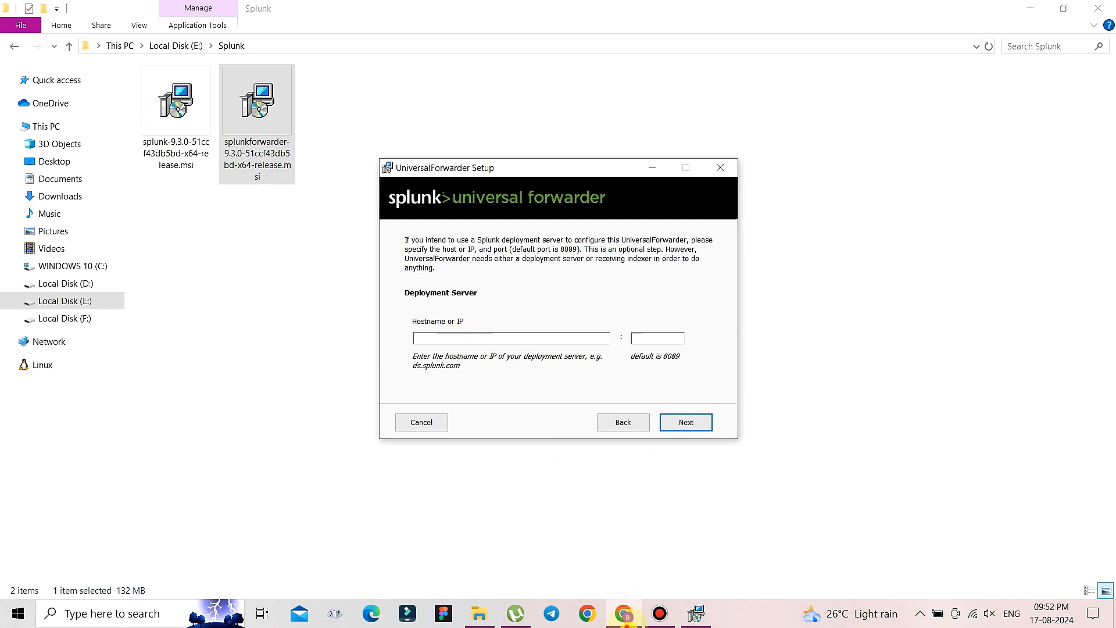
- Set the deployment server to 127.0.0.1 on port 8089
{"action": "left_click", "coordinate": [624, 613]}
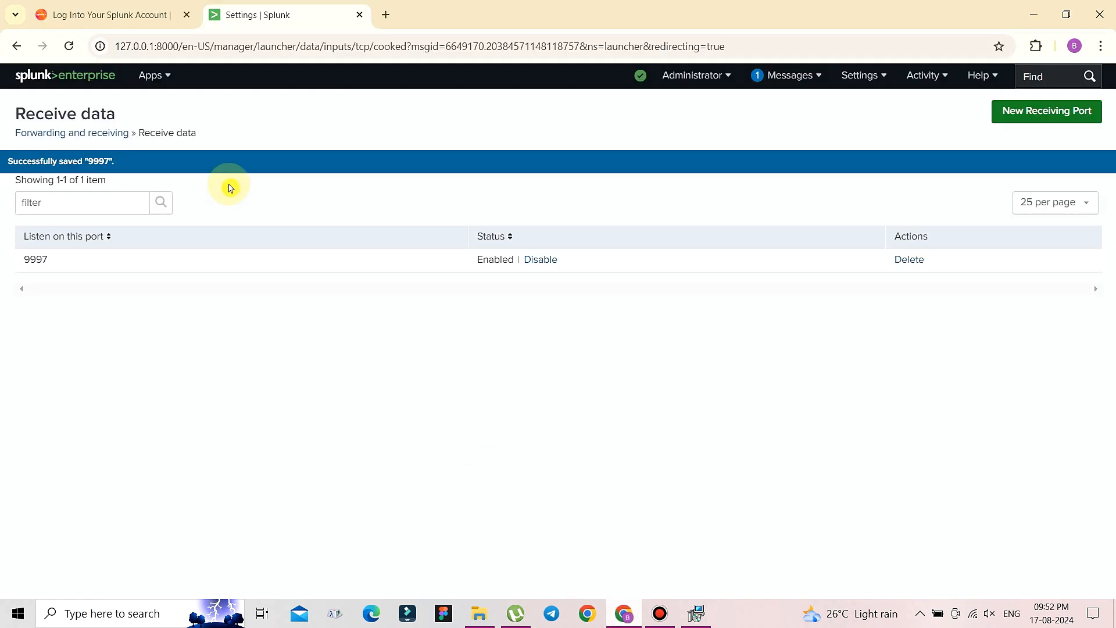
{"action": "left_click", "coordinate": [119, 48]}
{"action": "left_click", "coordinate": [123, 45]}
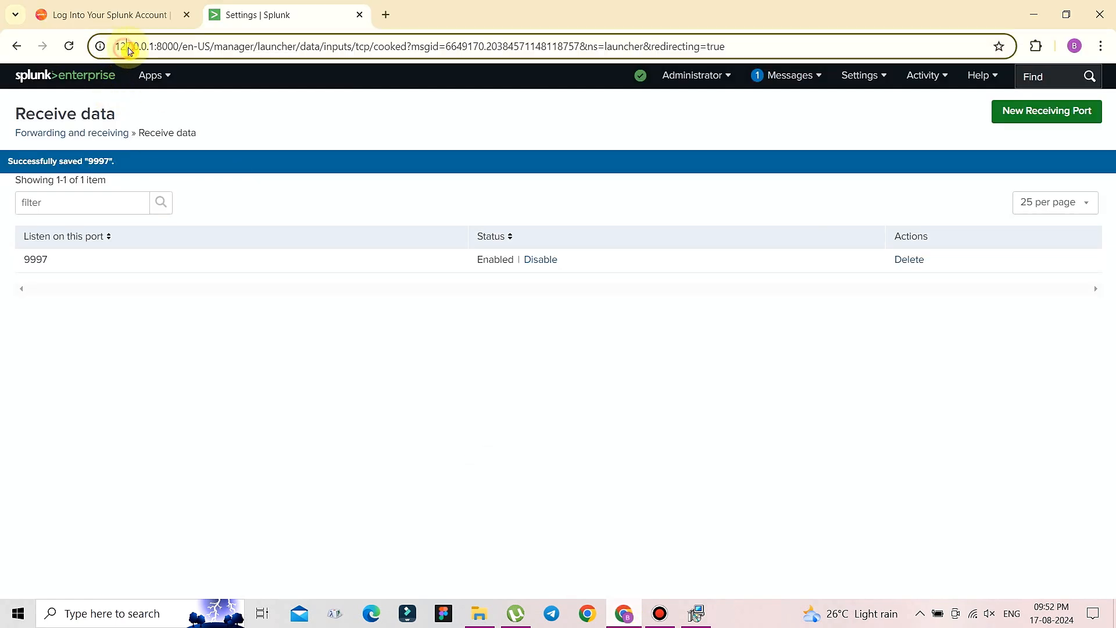
{"action": "left_click_drag", "start_coordinate": [153, 45], "coordinate": [100, 46]}
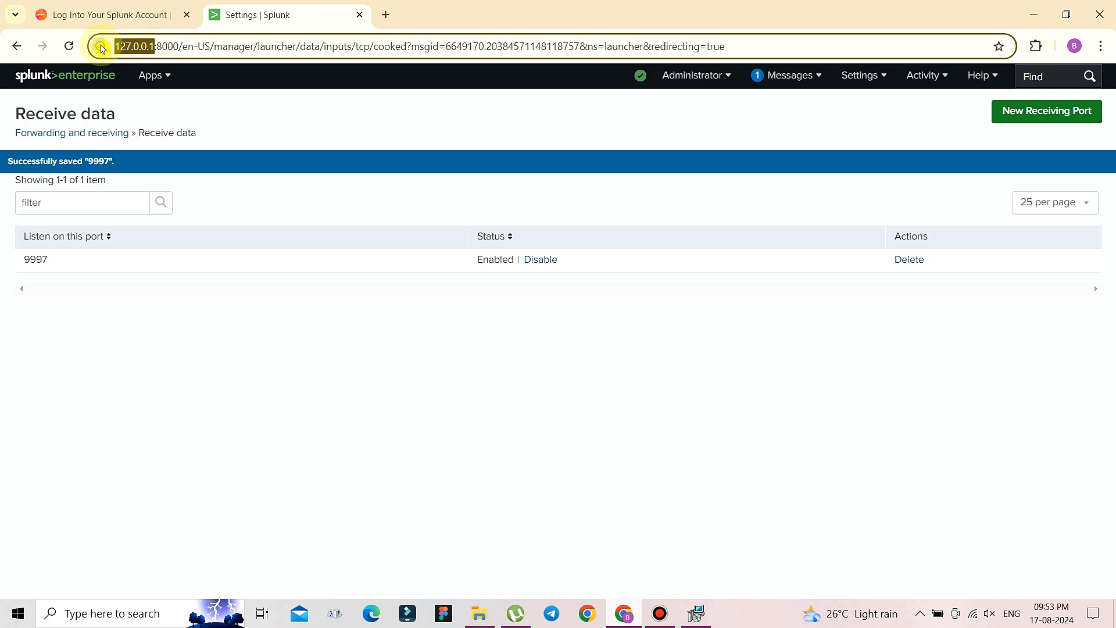
{"action": "left_click", "coordinate": [697, 615]}
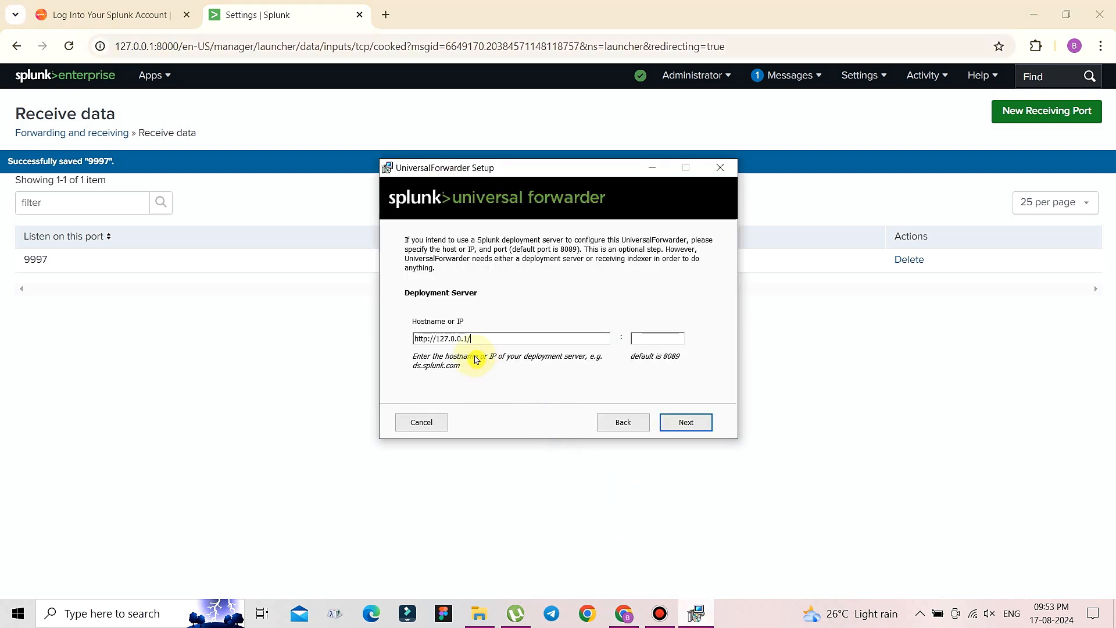
{"action": "left_click_drag", "start_coordinate": [486, 339], "coordinate": [341, 336]}
{"action": "key", "text": "BackSpace"}
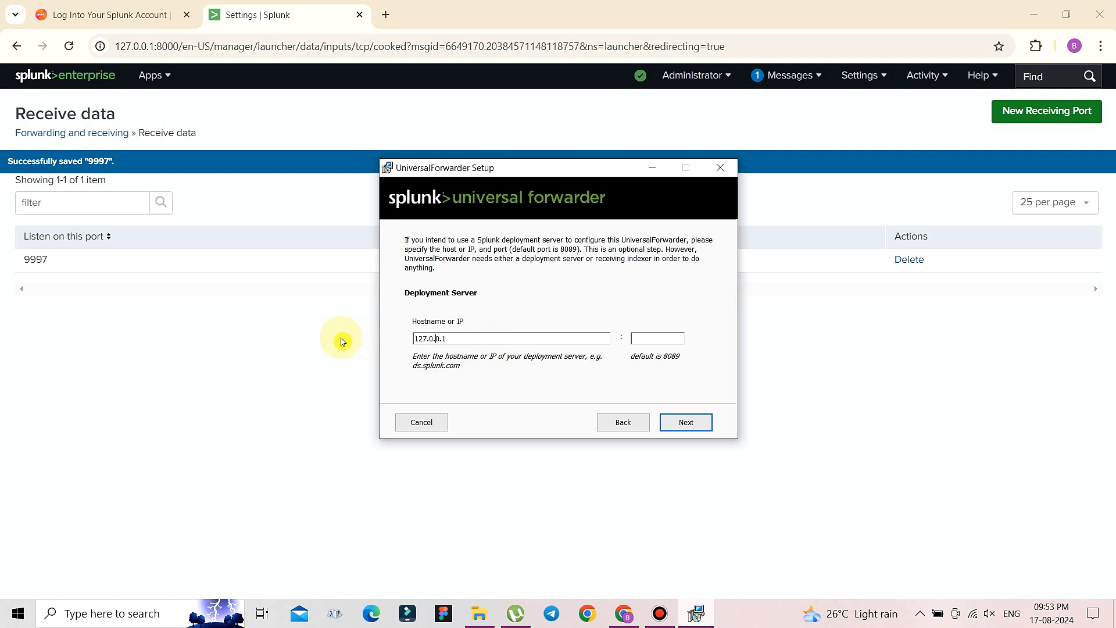
{"action": "left_click", "coordinate": [669, 338]}
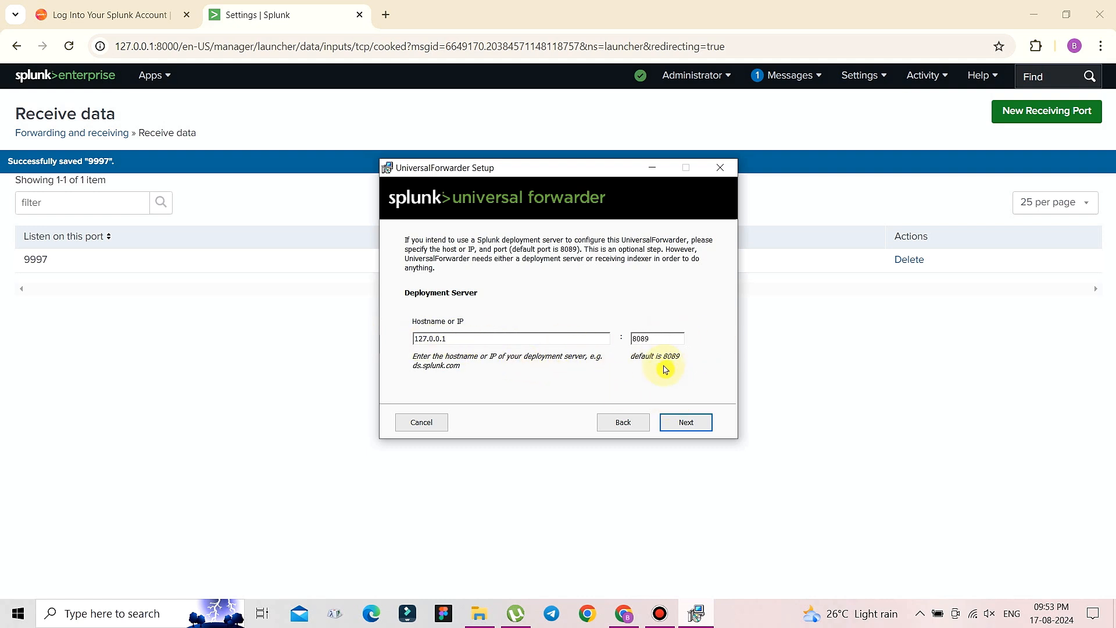
{"action": "left_click", "coordinate": [686, 425]}
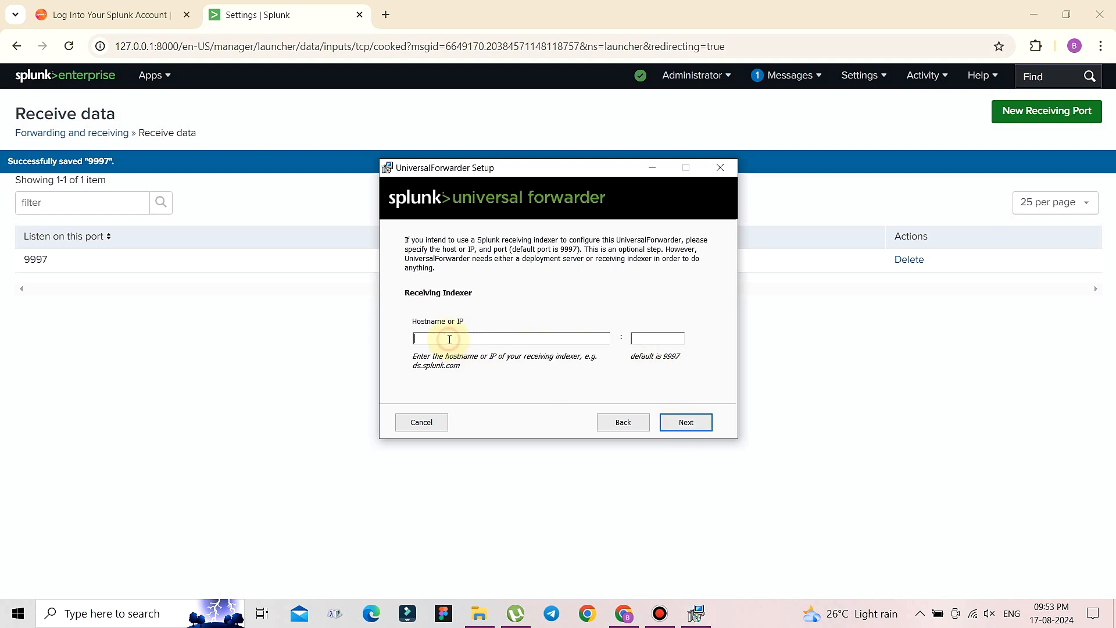
- Set the receiving indexer to 127.0.0.1 on port 9997
{"action": "type", "text": "127.0.0.1"}
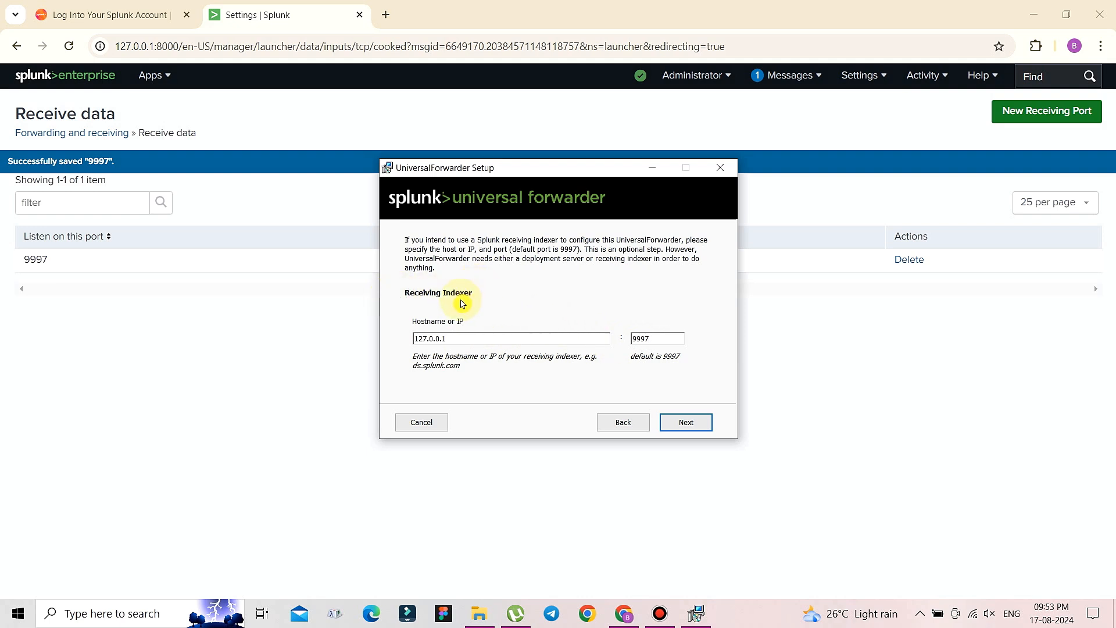
{"action": "left_click", "coordinate": [45, 263]}
{"action": "left_click_drag", "start_coordinate": [55, 260], "coordinate": [19, 260]}
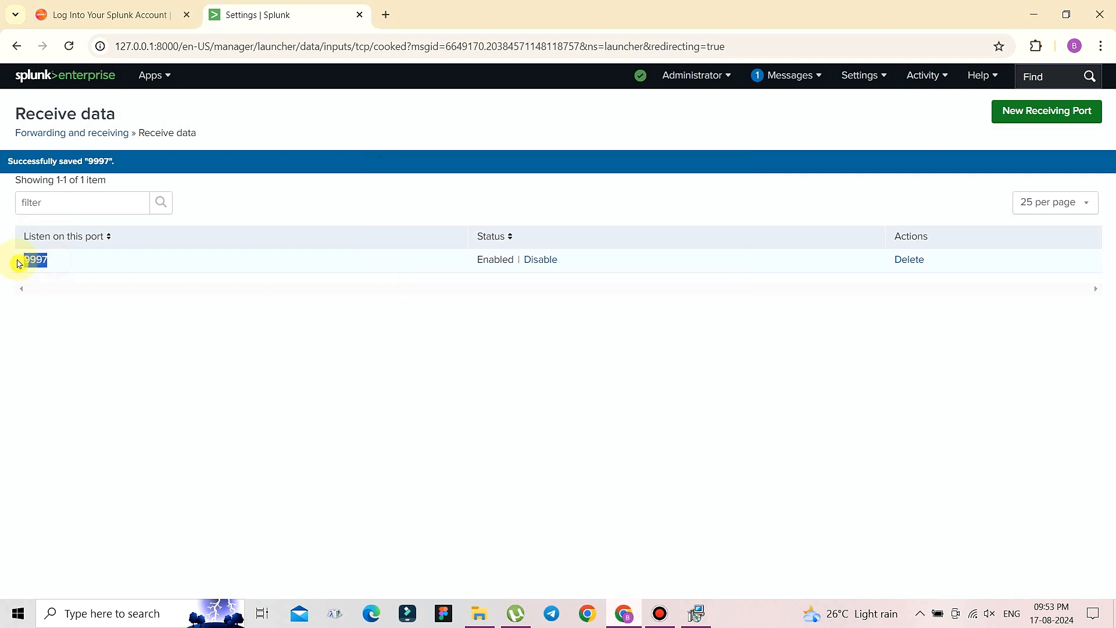
{"action": "left_click", "coordinate": [696, 613]}
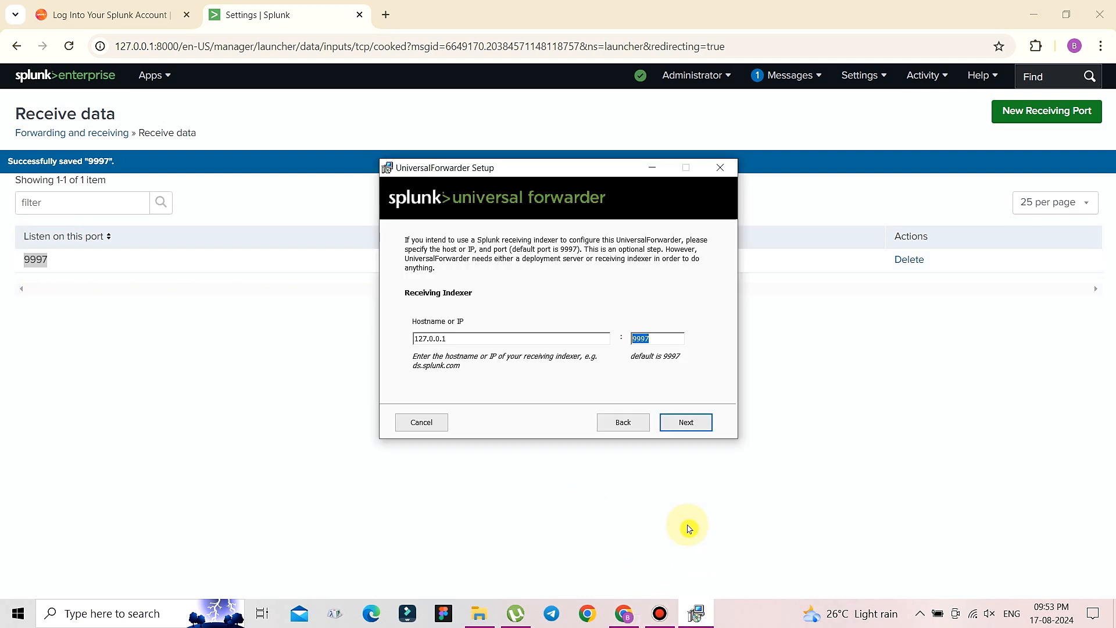
{"action": "left_click", "coordinate": [686, 423]}
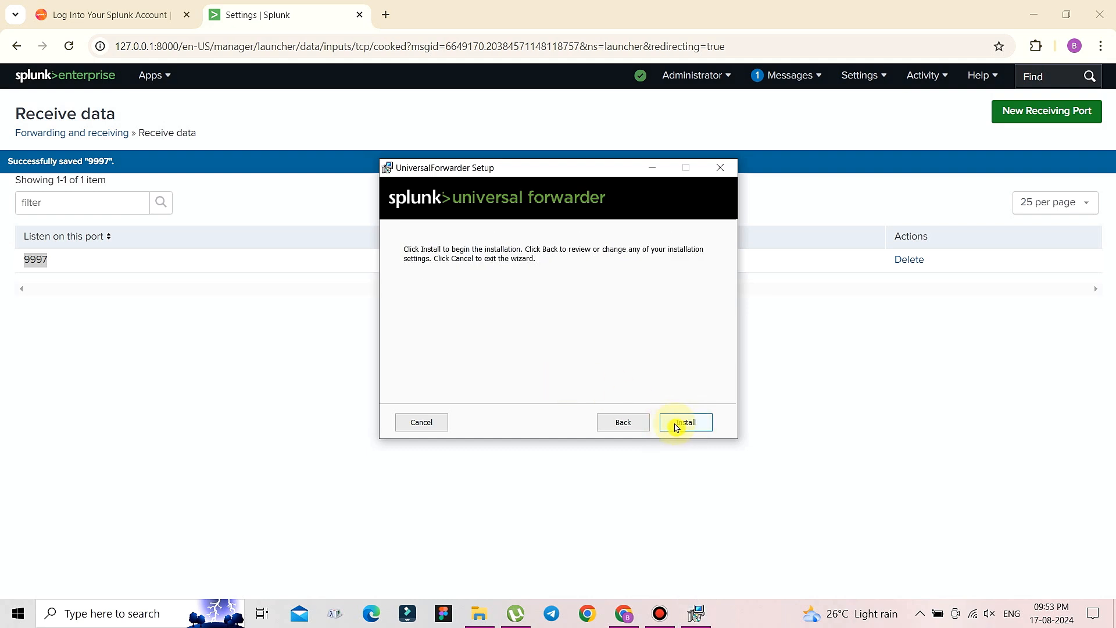
- Install the Universal Forwarder and close the wizard once it completes
{"action": "left_click", "coordinate": [678, 428]}
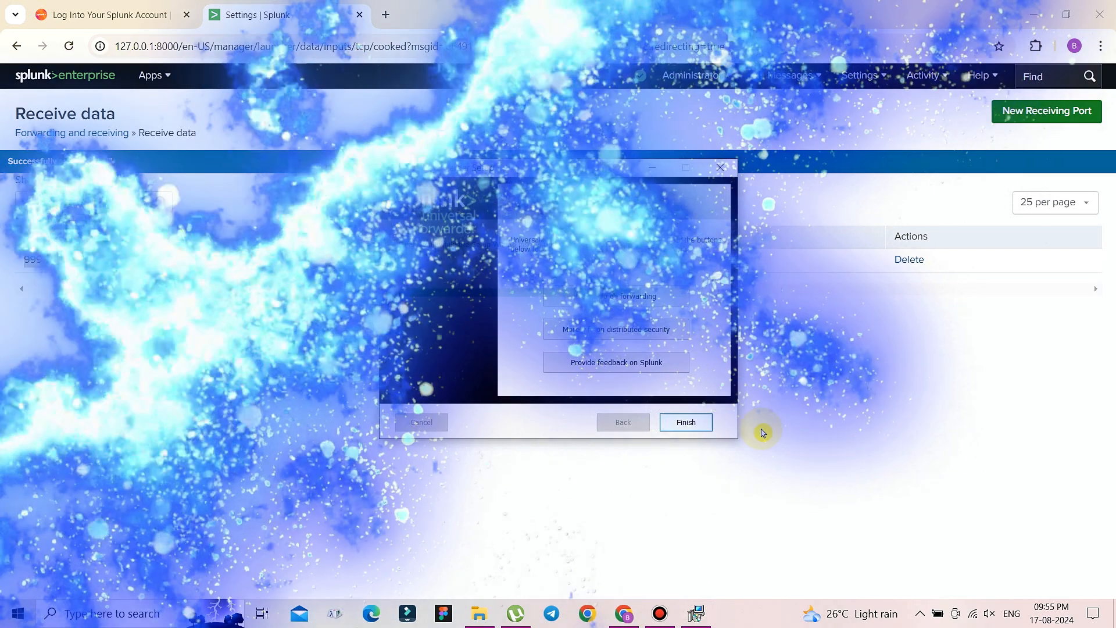
{"action": "left_click", "coordinate": [686, 422]}
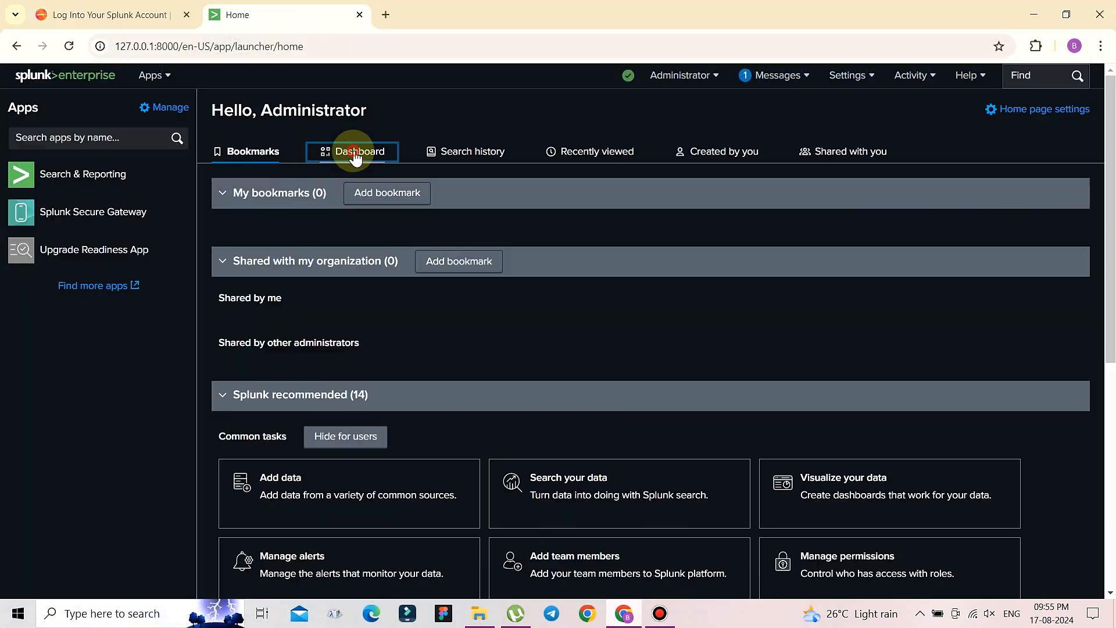
- Open Forwarder management from Home and point out the connected Windows client's host name
{"action": "left_click", "coordinate": [349, 151]}
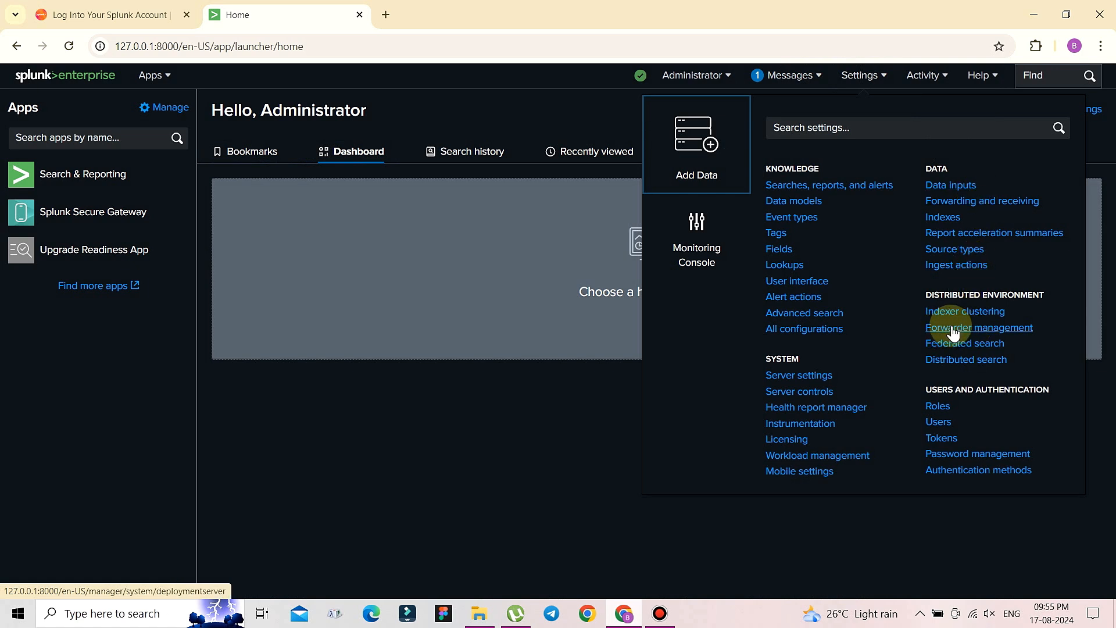
{"action": "left_click", "coordinate": [988, 328]}
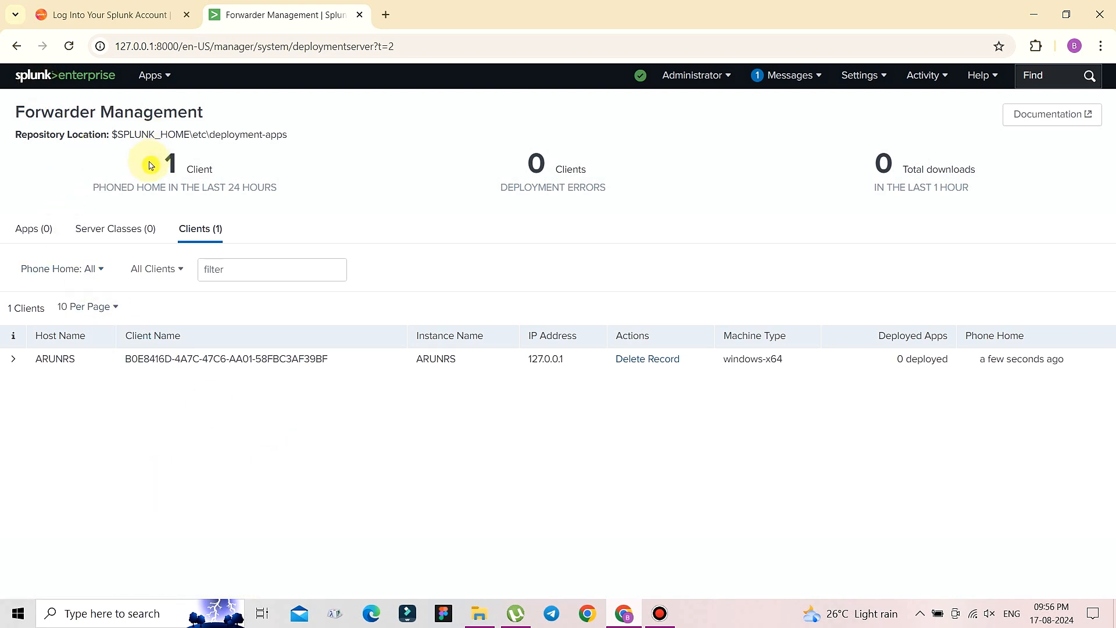
{"action": "left_click_drag", "start_coordinate": [216, 116], "coordinate": [12, 110]}
{"action": "left_click", "coordinate": [314, 150]}
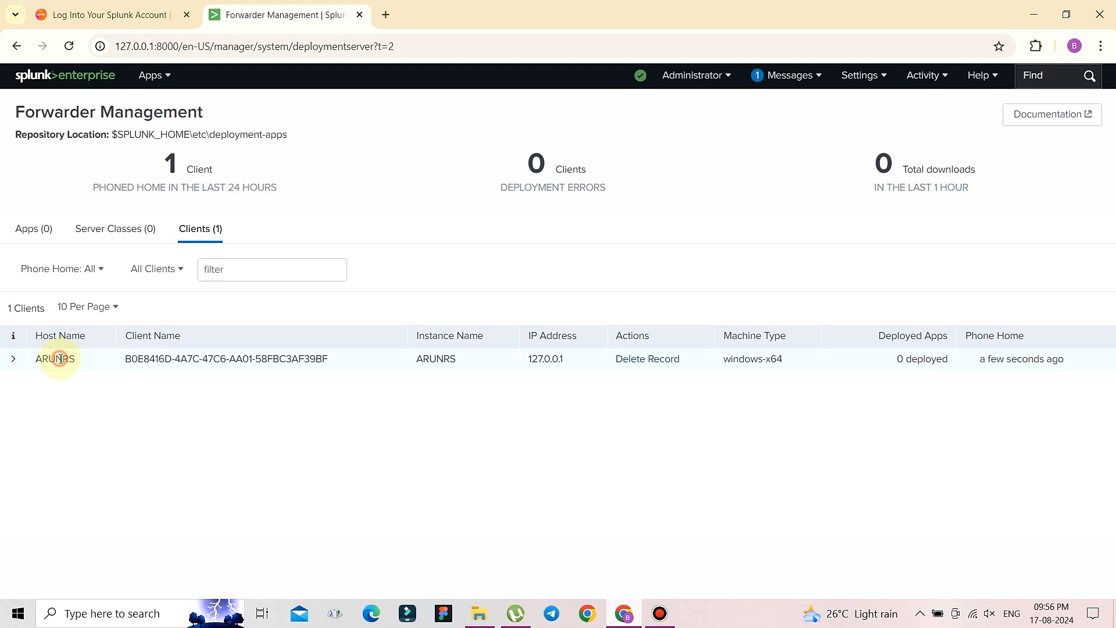
{"action": "left_click_drag", "start_coordinate": [95, 364], "coordinate": [23, 361]}
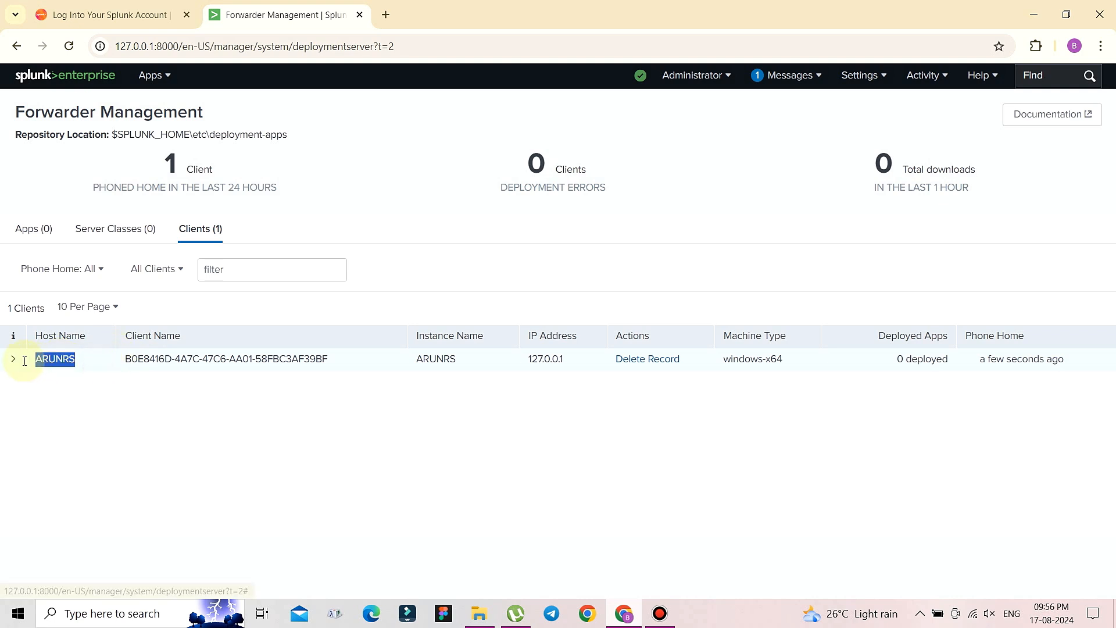
{"action": "left_click", "coordinate": [117, 411]}
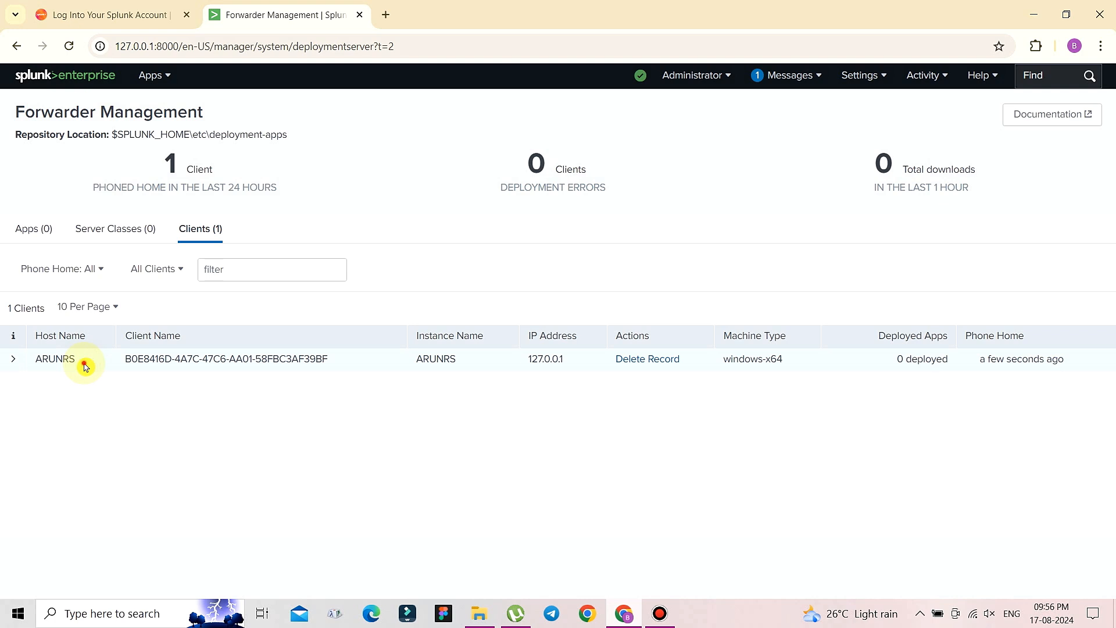
- Highlight the client's host name, the count of clients that phoned home, and the heading
{"action": "left_click_drag", "start_coordinate": [81, 364], "coordinate": [26, 360]}
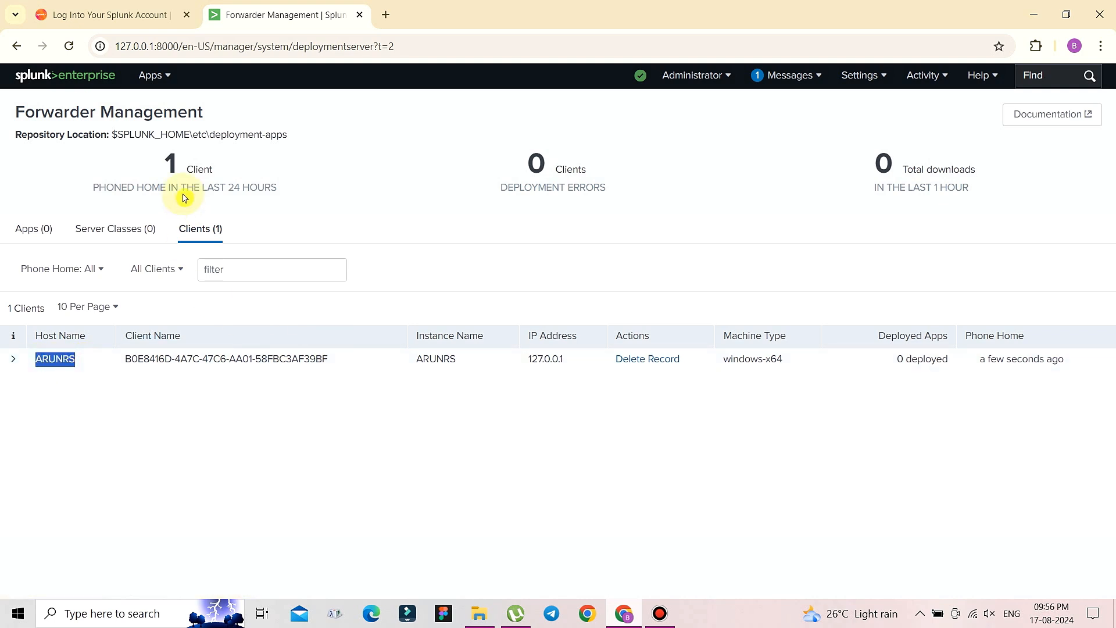
{"action": "left_click_drag", "start_coordinate": [244, 169], "coordinate": [136, 160]}
{"action": "left_click", "coordinate": [335, 168]}
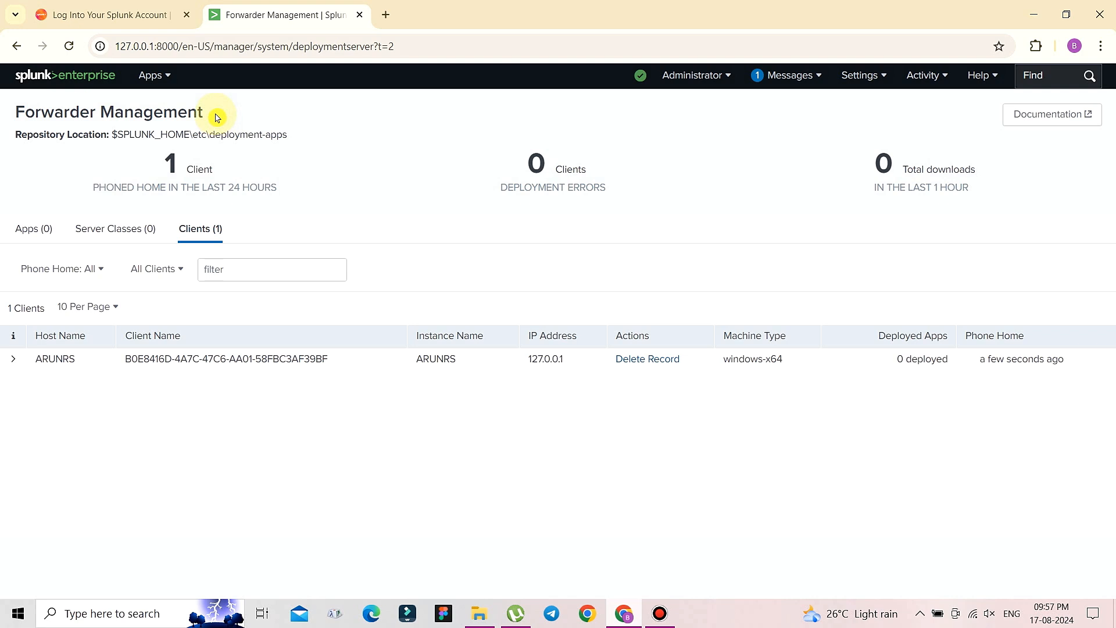
{"action": "left_click_drag", "start_coordinate": [212, 114], "coordinate": [2, 118]}
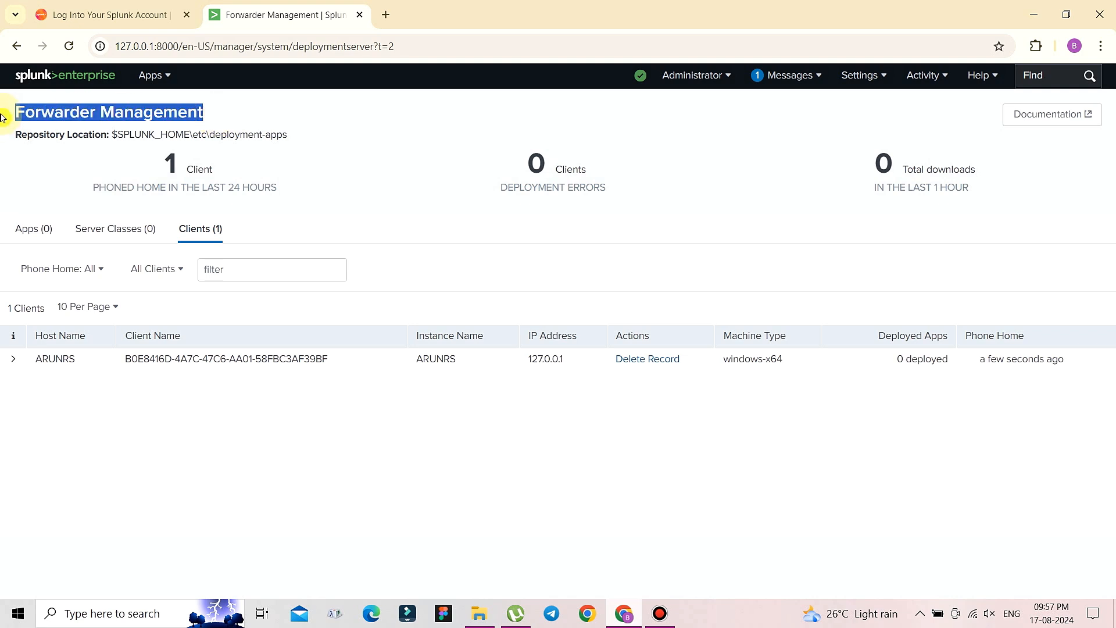
{"action": "left_click", "coordinate": [454, 432]}
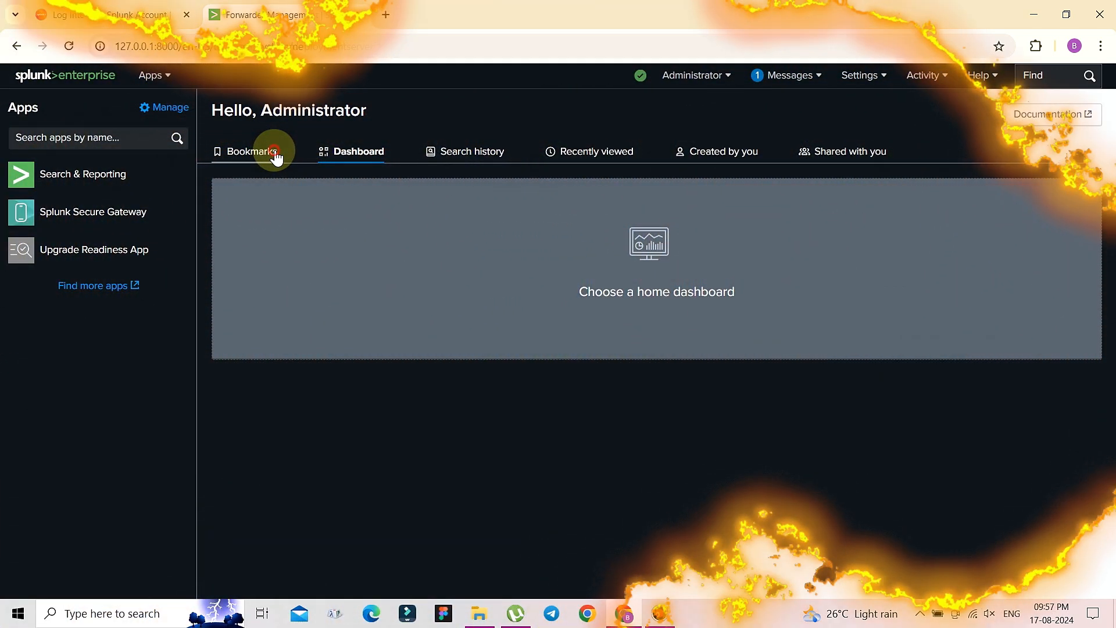
- From the Home bookmarks, start Add Data and choose to receive data from a forwarder
{"action": "left_click", "coordinate": [275, 154]}
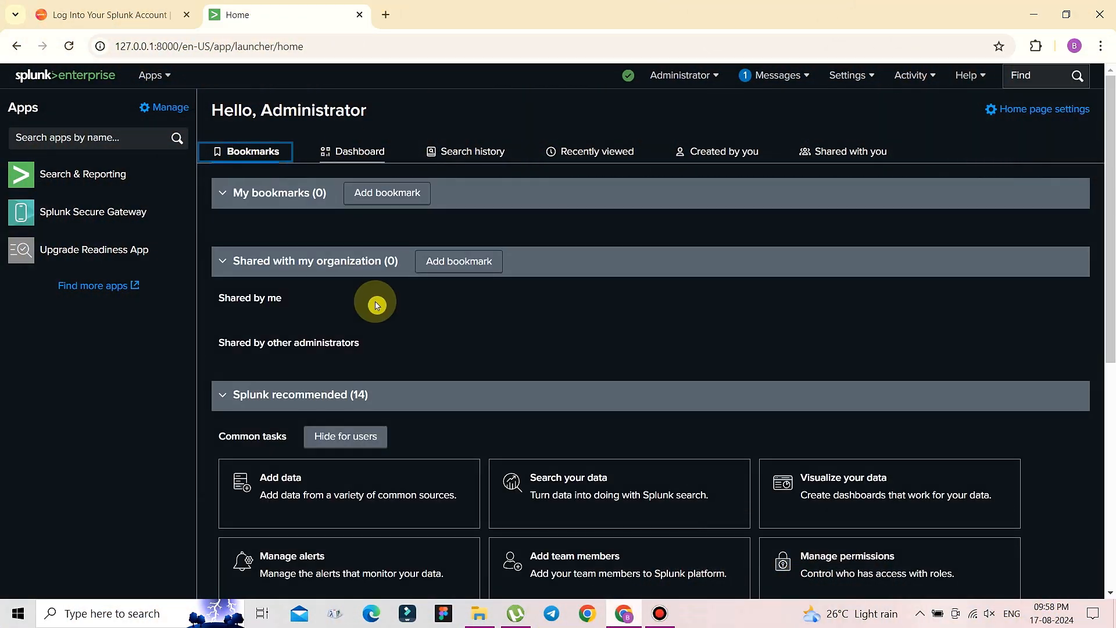
{"action": "scroll", "coordinate": [170, 389], "scroll_direction": "down", "scroll_amount": 1}
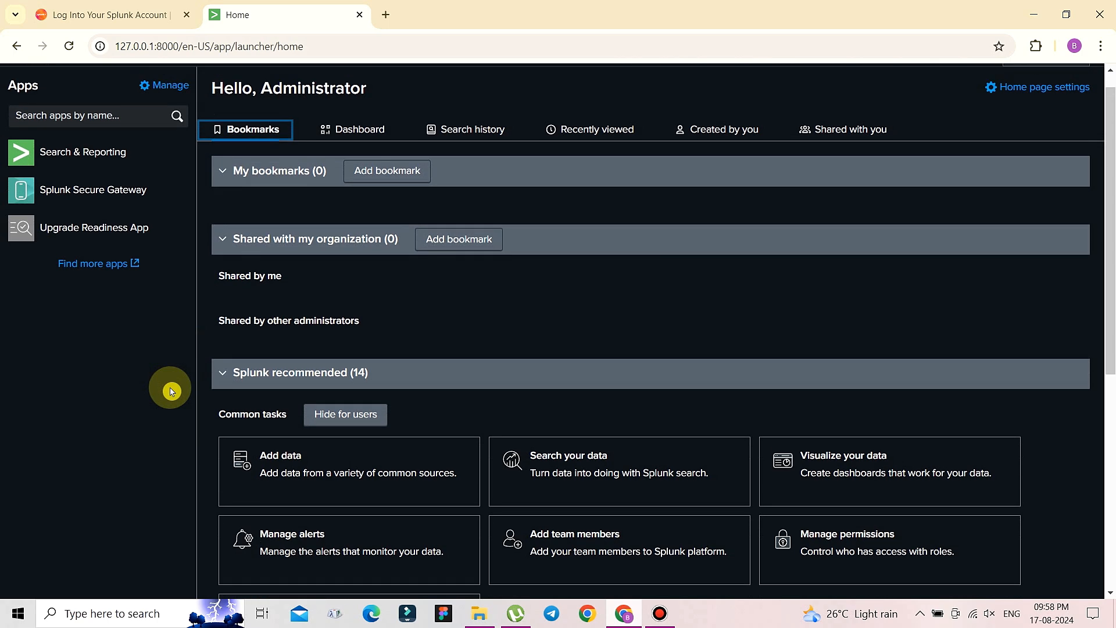
{"action": "scroll", "coordinate": [169, 389], "scroll_direction": "up", "scroll_amount": 1}
{"action": "scroll", "coordinate": [169, 388], "scroll_direction": "down", "scroll_amount": 5}
{"action": "left_click", "coordinate": [281, 173]}
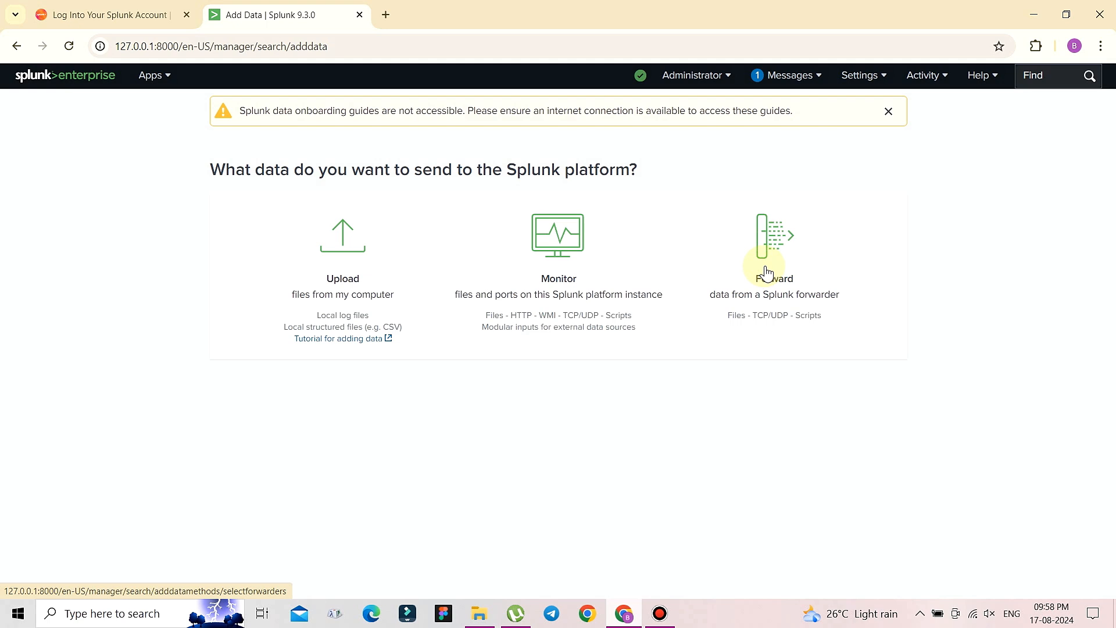
{"action": "left_click", "coordinate": [766, 272]}
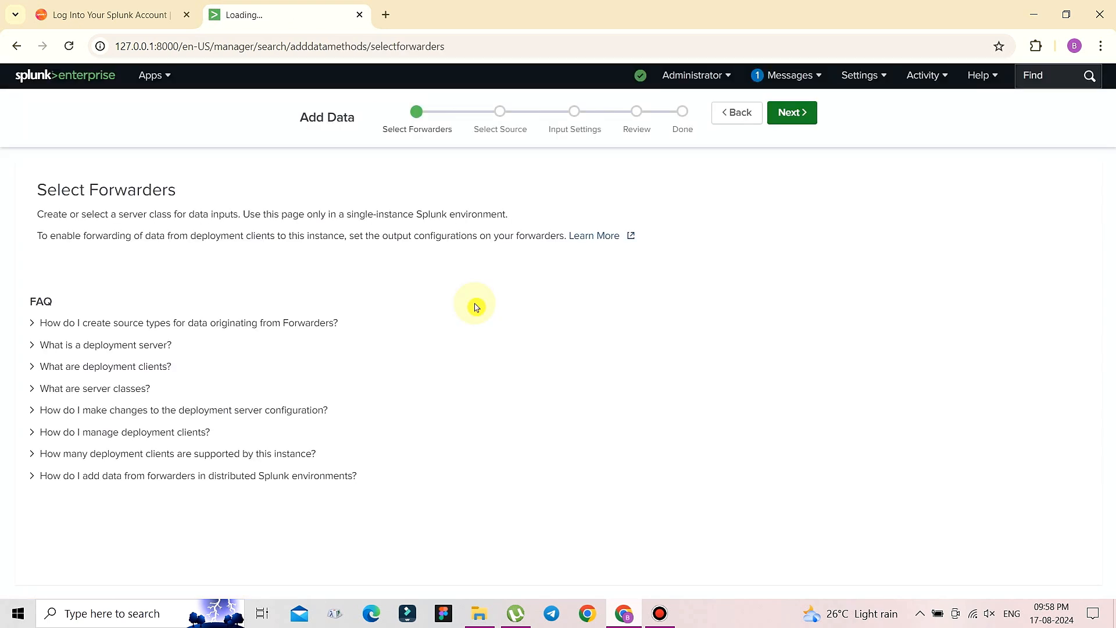
- Add the Windows host to a new server class named Basic_splunk
{"action": "left_click", "coordinate": [203, 328]}
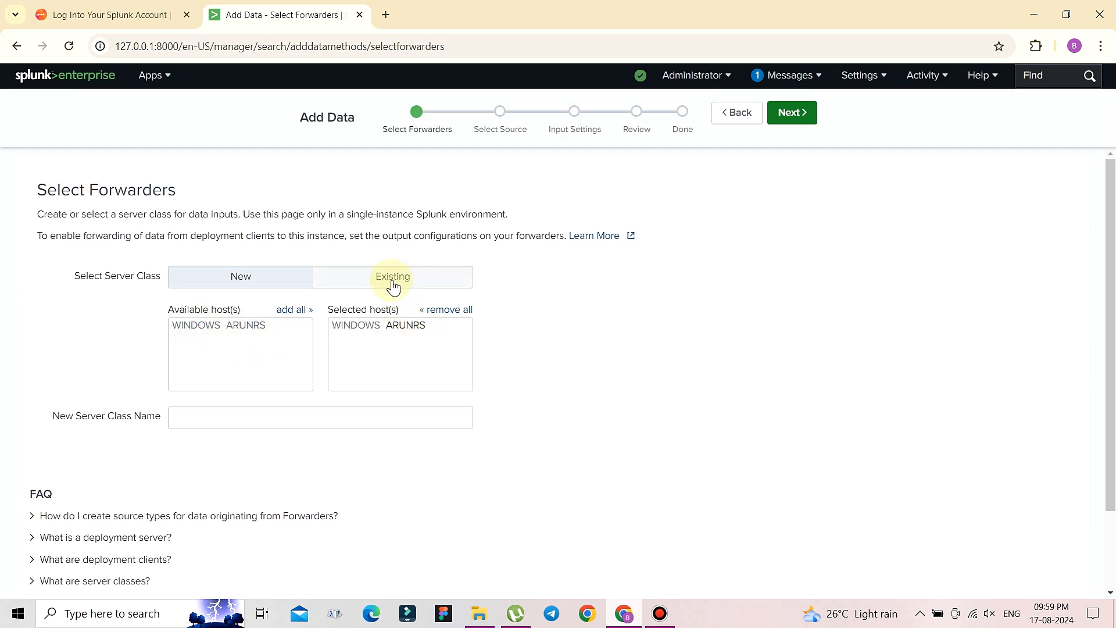
{"action": "left_click", "coordinate": [192, 425]}
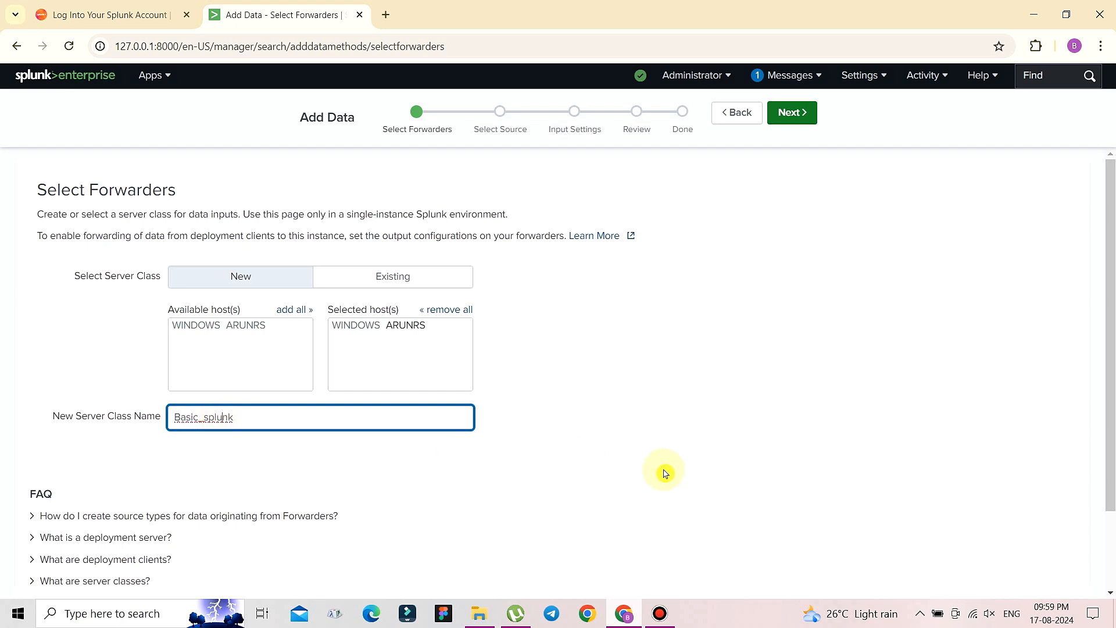
{"action": "key", "text": "BackSpace"}
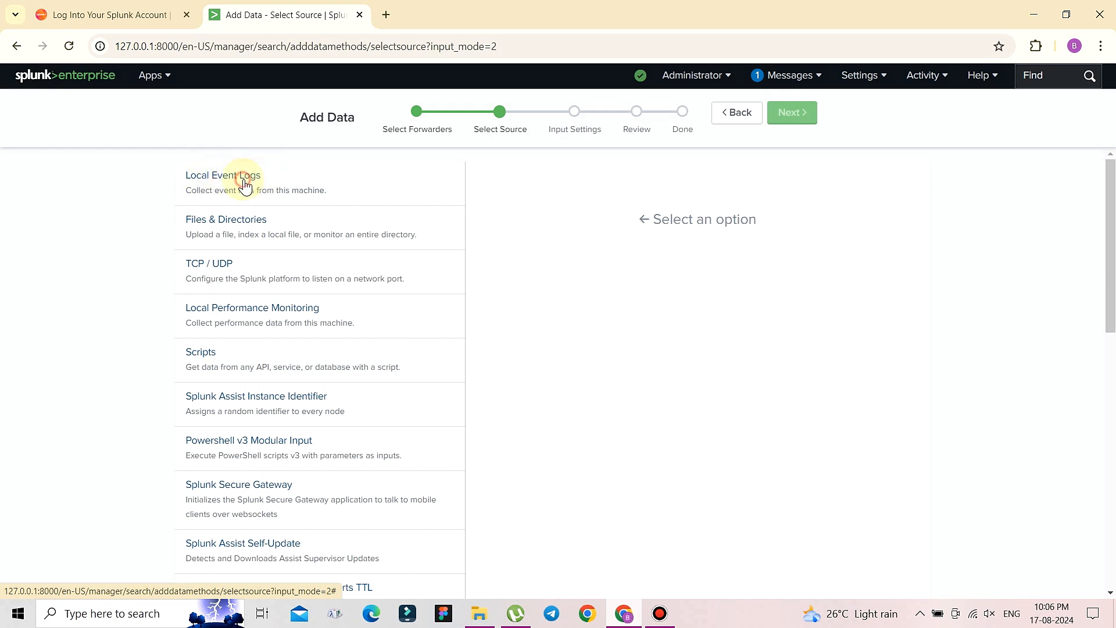
- Choose Local Event Logs and add all five: Application, ForwardedEvents, Security, Setup, System
{"action": "left_click", "coordinate": [245, 184]}
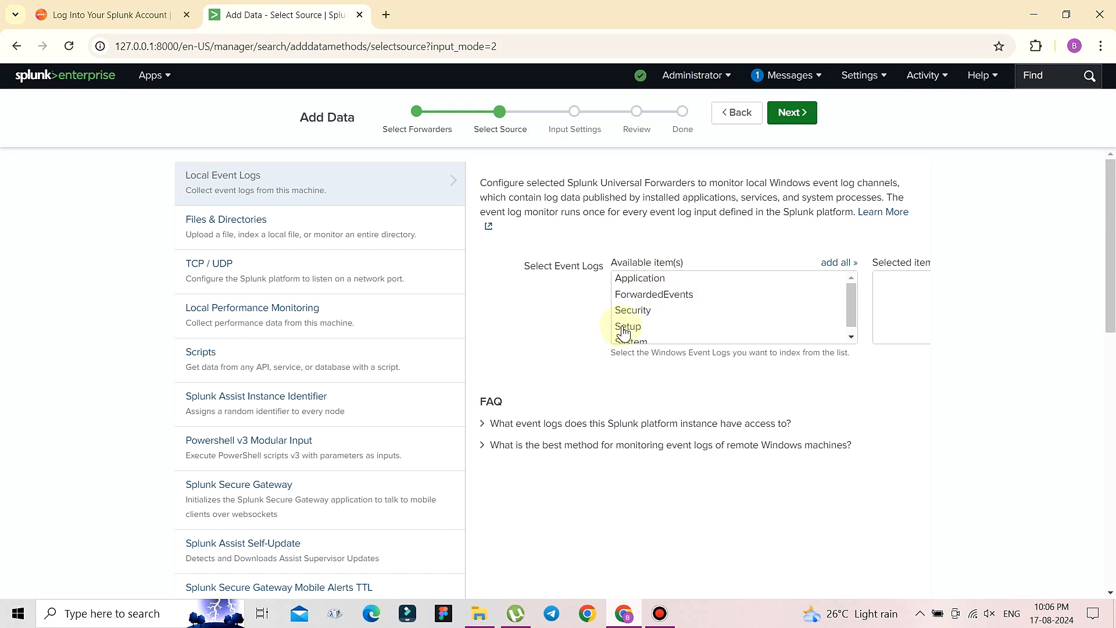
{"action": "left_click_drag", "start_coordinate": [851, 299], "coordinate": [851, 311]}
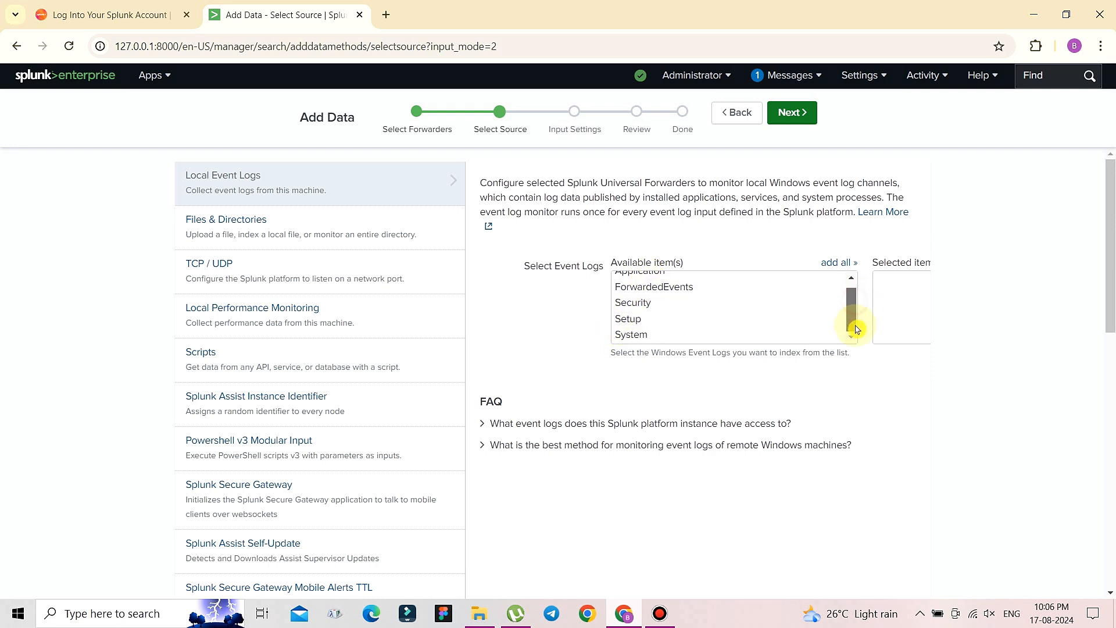
{"action": "left_click", "coordinate": [838, 263]}
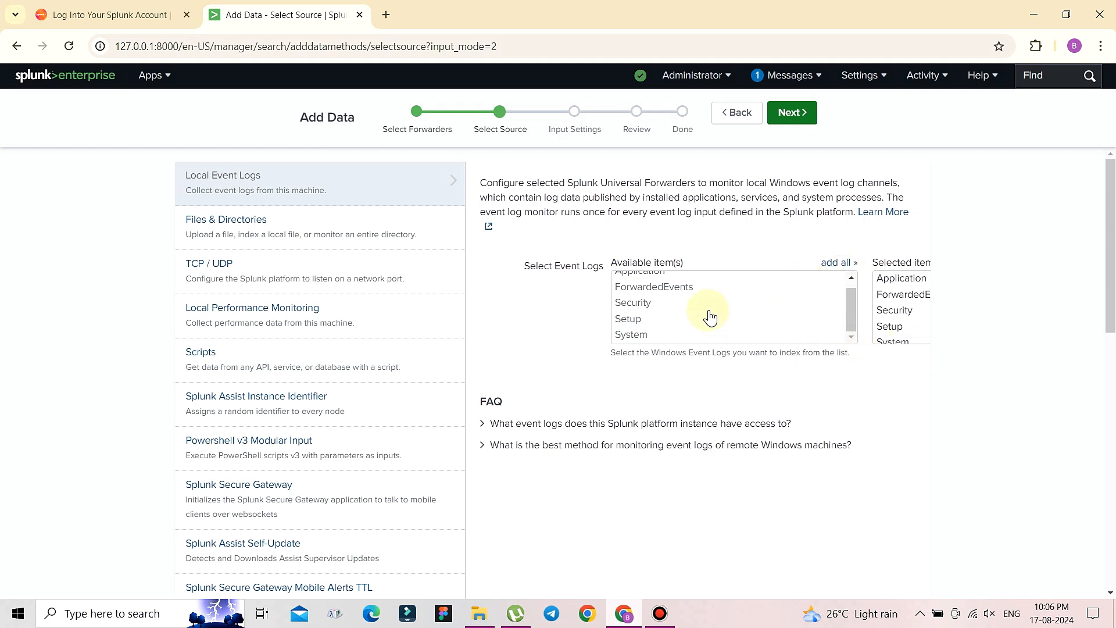
{"action": "scroll", "coordinate": [710, 317], "scroll_direction": "up", "scroll_amount": 1}
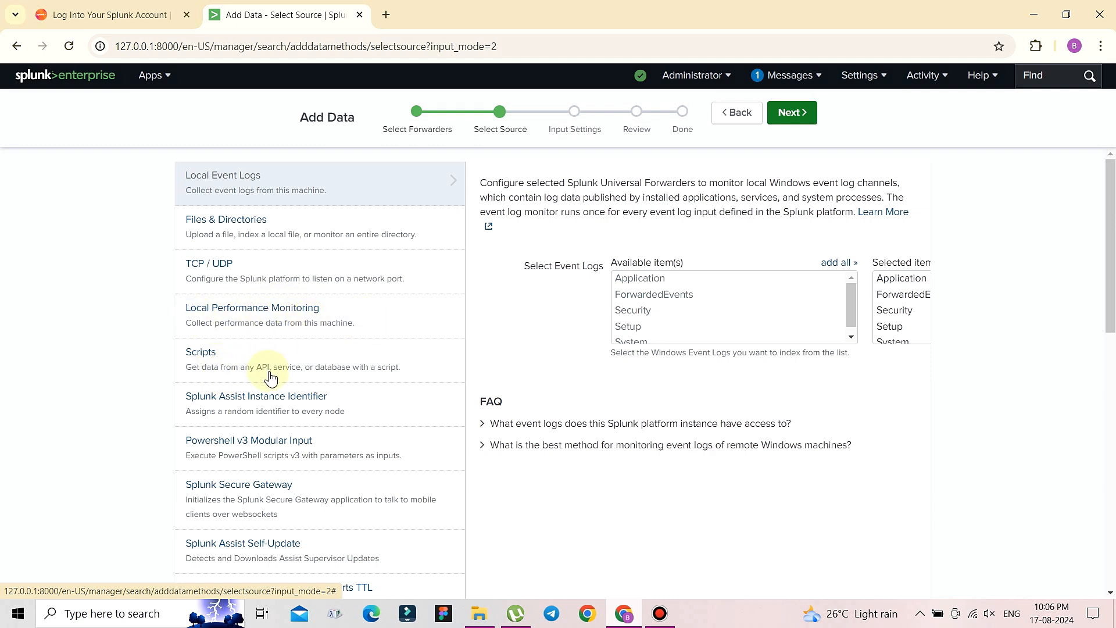
{"action": "left_click", "coordinate": [782, 116]}
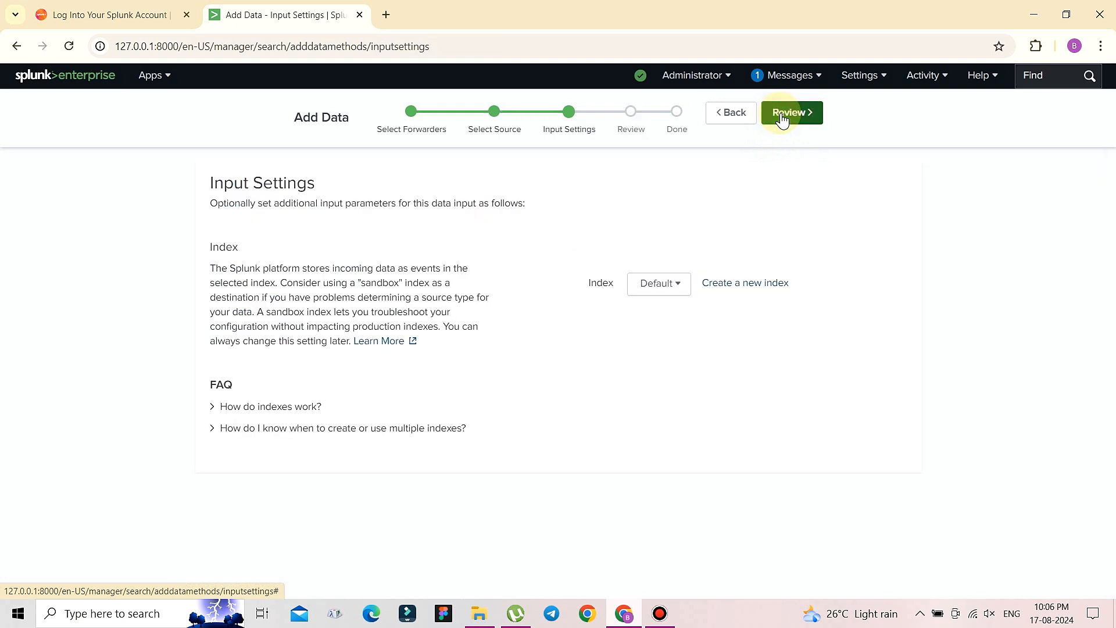
- Create and save an index named 'basic' with its maximum size set to 500 MB
{"action": "left_click", "coordinate": [746, 285]}
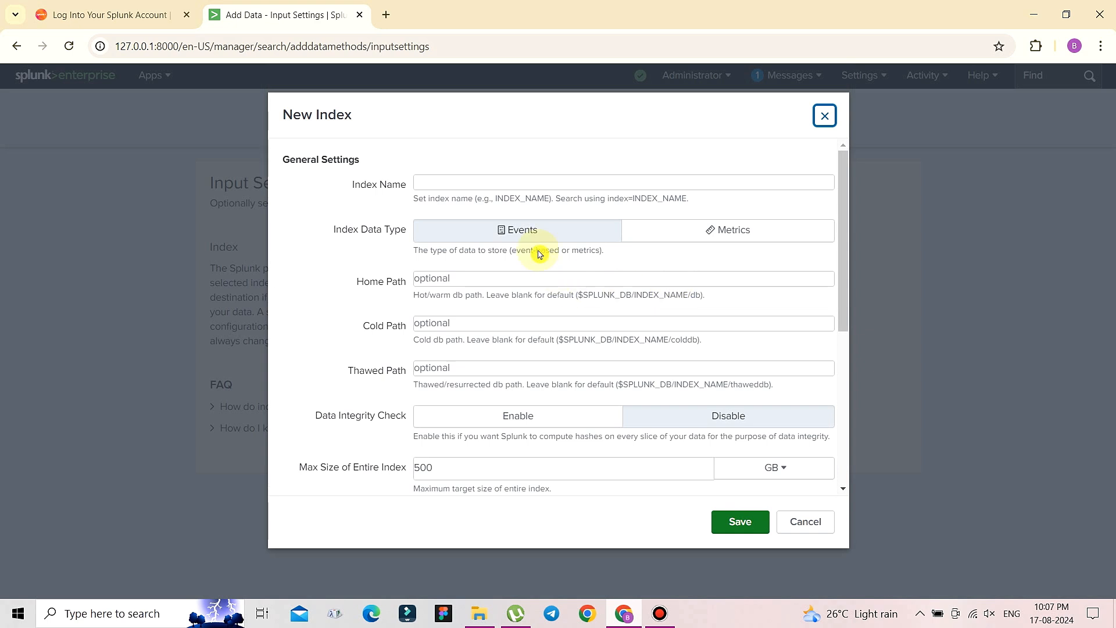
{"action": "left_click", "coordinate": [509, 185]}
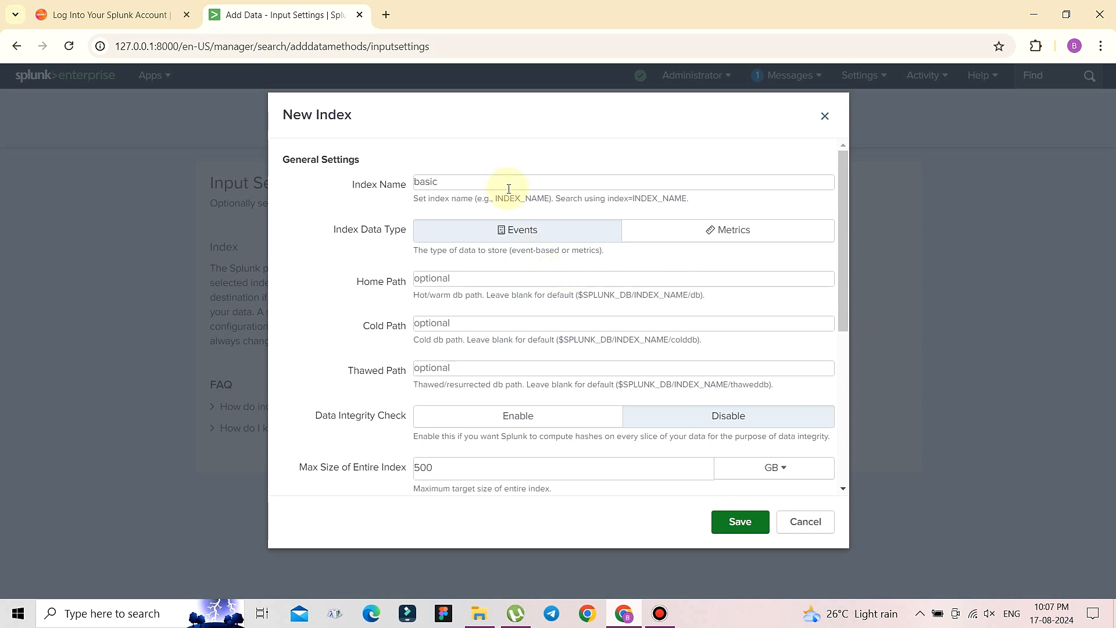
{"action": "scroll", "coordinate": [736, 400], "scroll_direction": "down", "scroll_amount": 1}
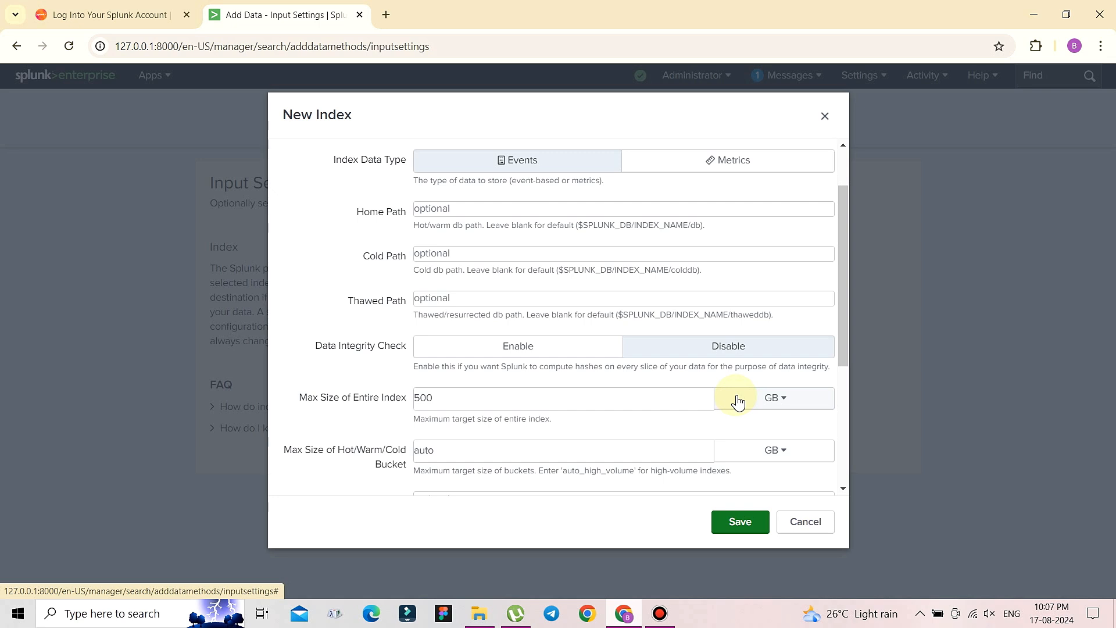
{"action": "left_click", "coordinate": [737, 401]}
{"action": "left_click", "coordinate": [740, 428]}
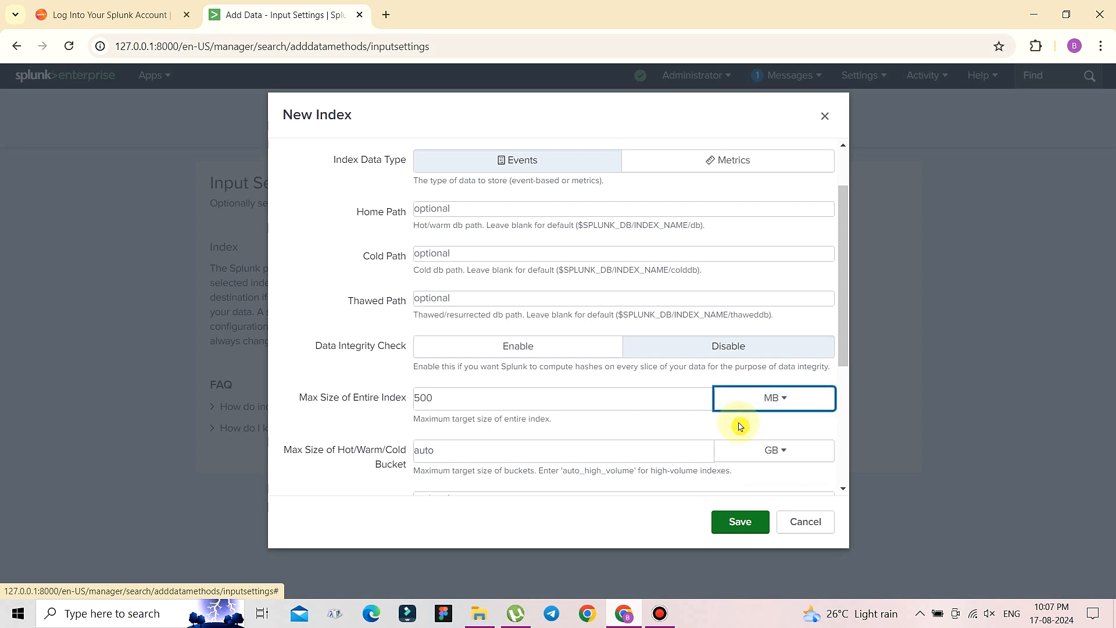
{"action": "left_click", "coordinate": [527, 405]}
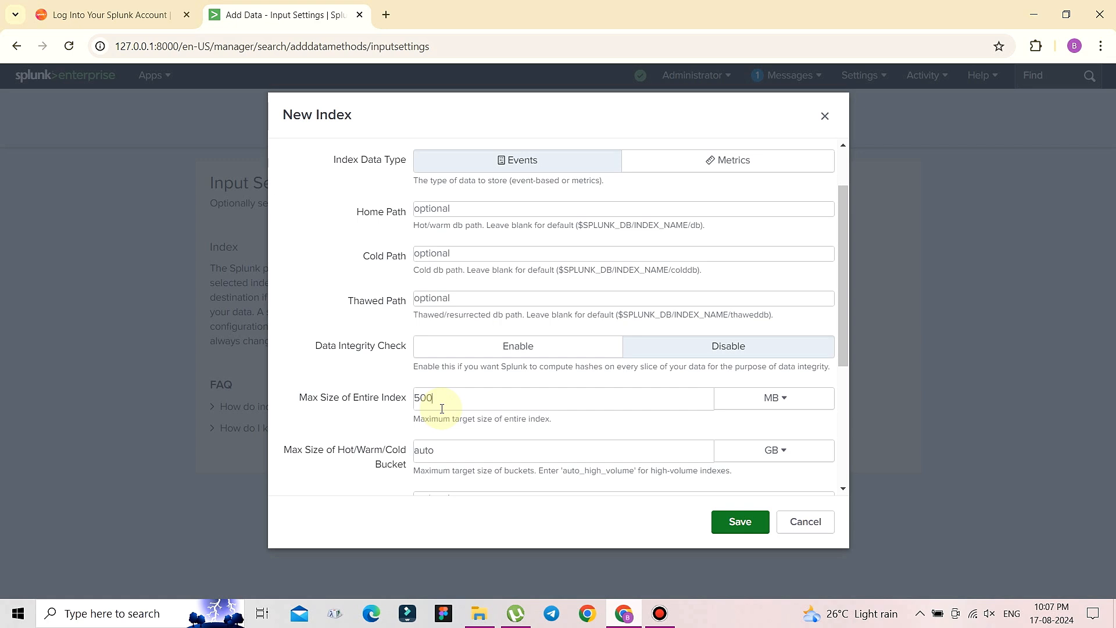
{"action": "left_click", "coordinate": [736, 524]}
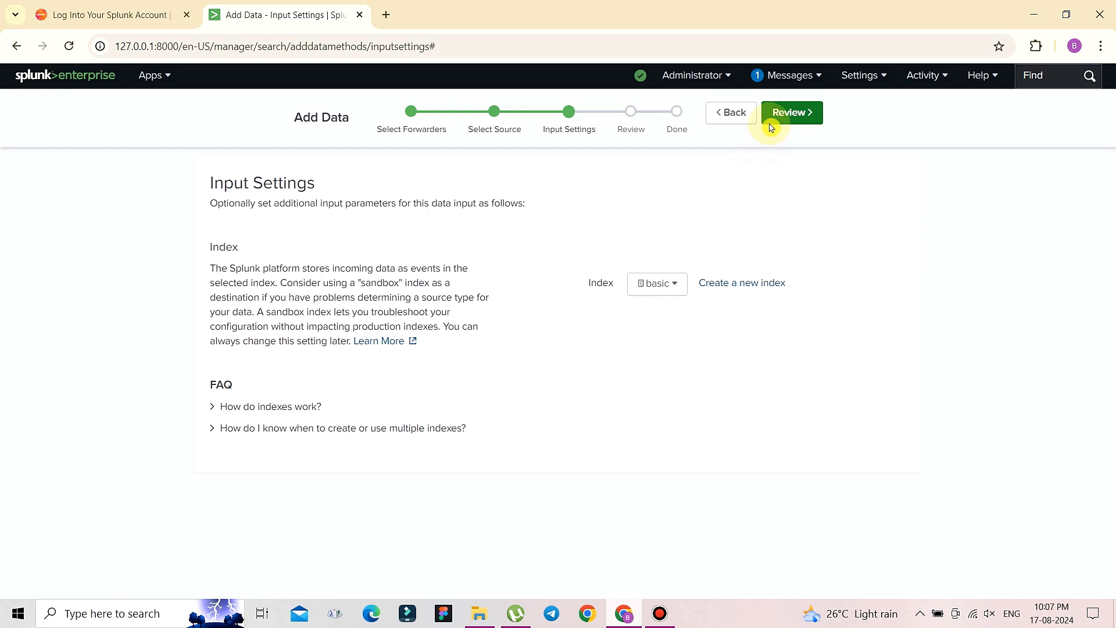
- Check the summary (Basic_Splunk, localhost, Windows event logs, index basic) and submit the input
{"action": "left_click", "coordinate": [791, 125]}
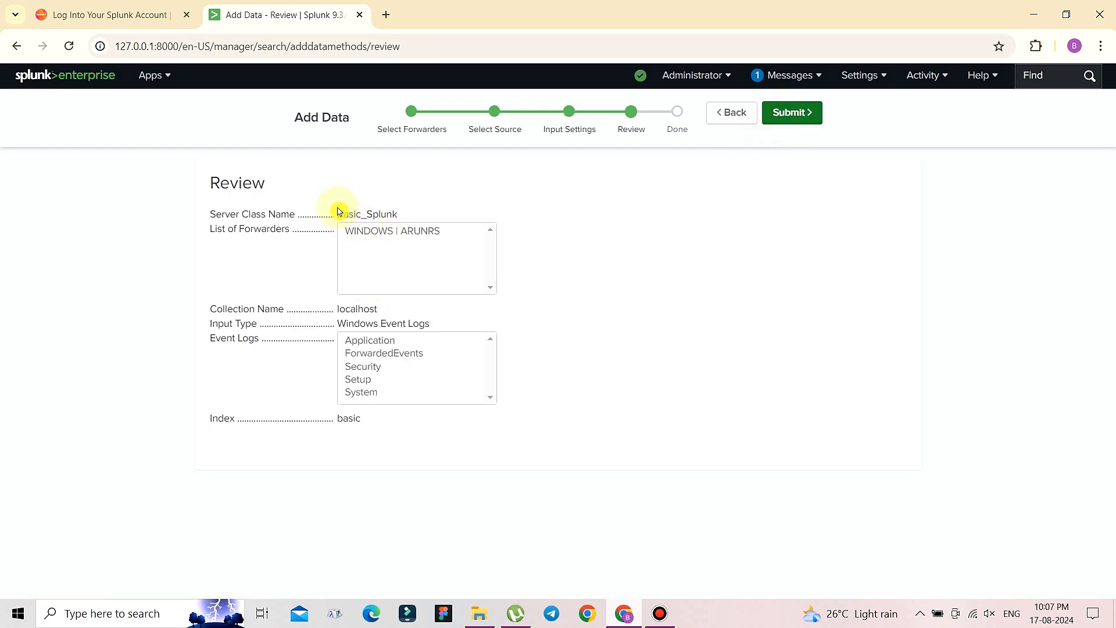
{"action": "left_click_drag", "start_coordinate": [408, 220], "coordinate": [314, 212]}
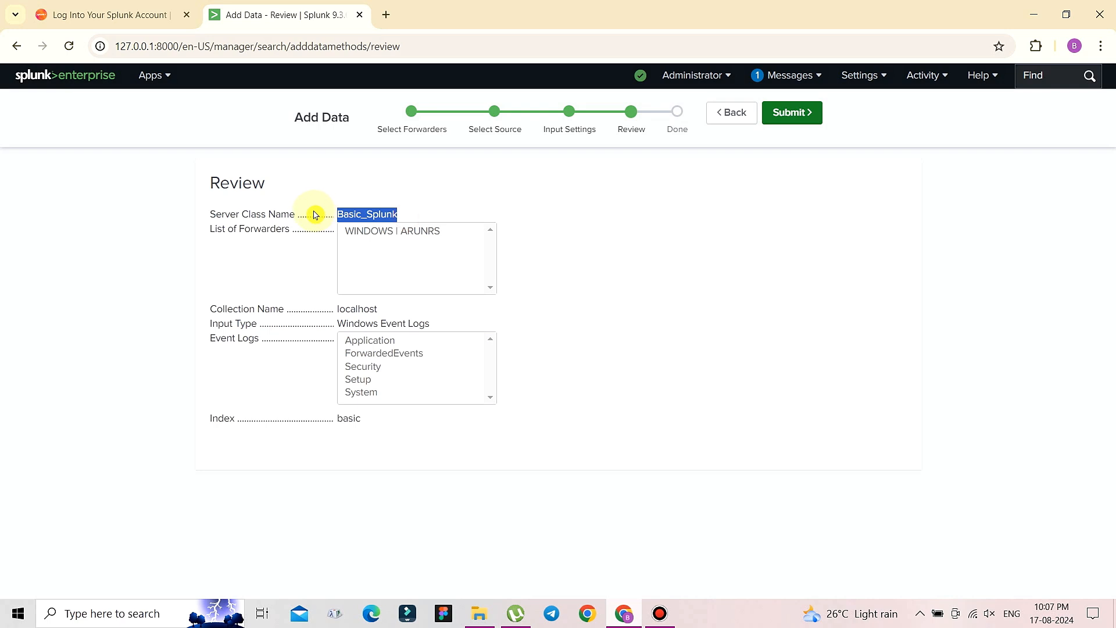
{"action": "left_click", "coordinate": [349, 242]}
{"action": "left_click", "coordinate": [569, 286]}
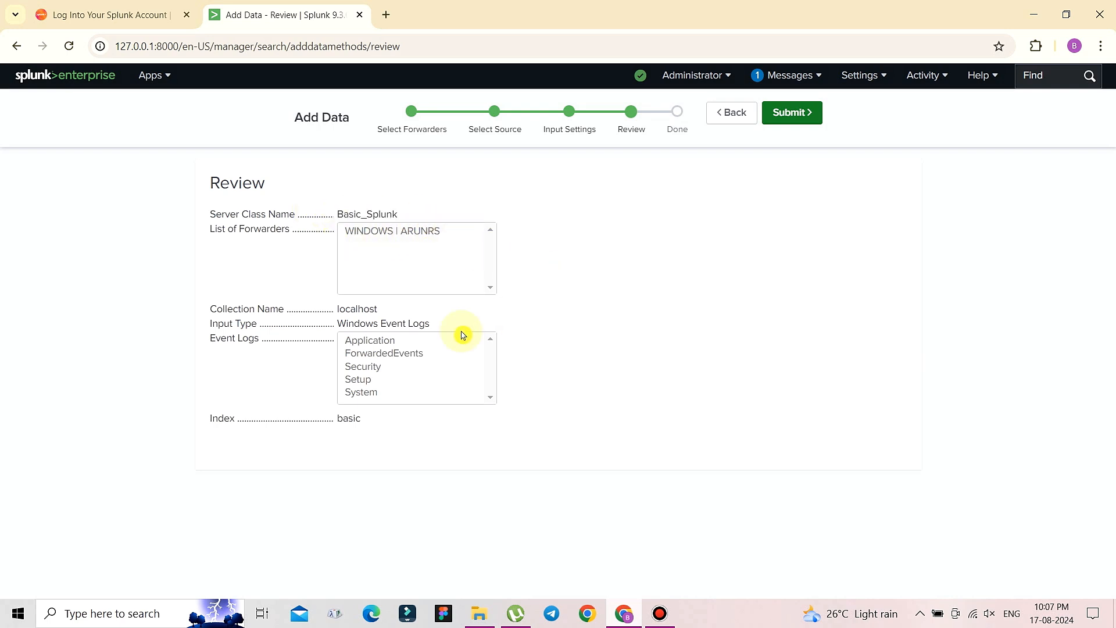
{"action": "left_click_drag", "start_coordinate": [383, 317], "coordinate": [443, 327]}
{"action": "left_click", "coordinate": [333, 329]}
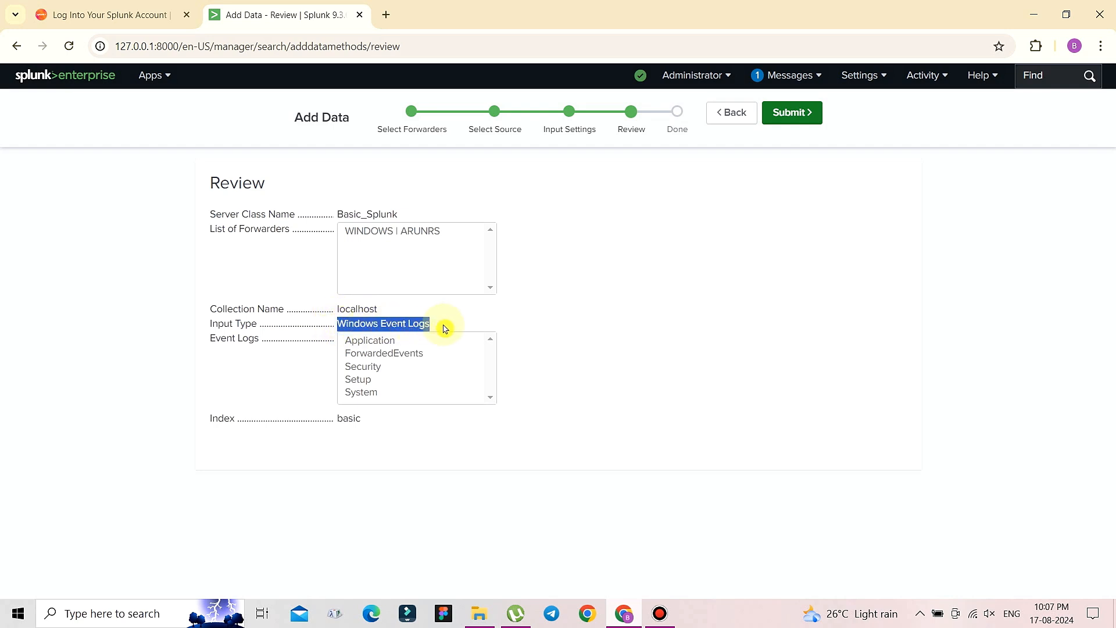
{"action": "left_click", "coordinate": [621, 359]}
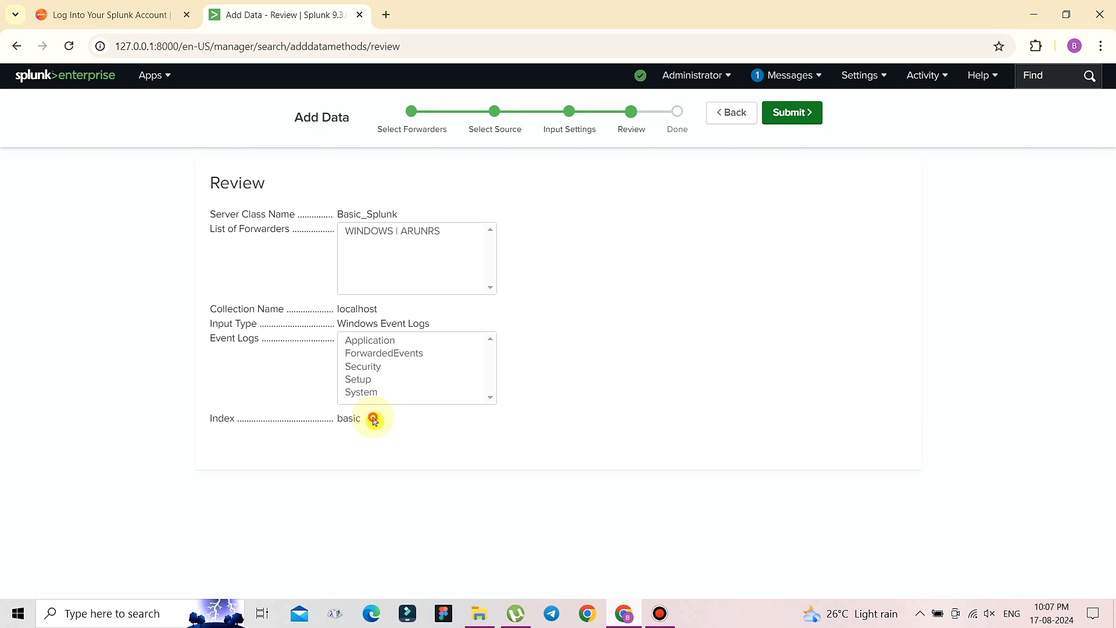
{"action": "left_click_drag", "start_coordinate": [372, 419], "coordinate": [324, 421]}
{"action": "left_click", "coordinate": [550, 411]}
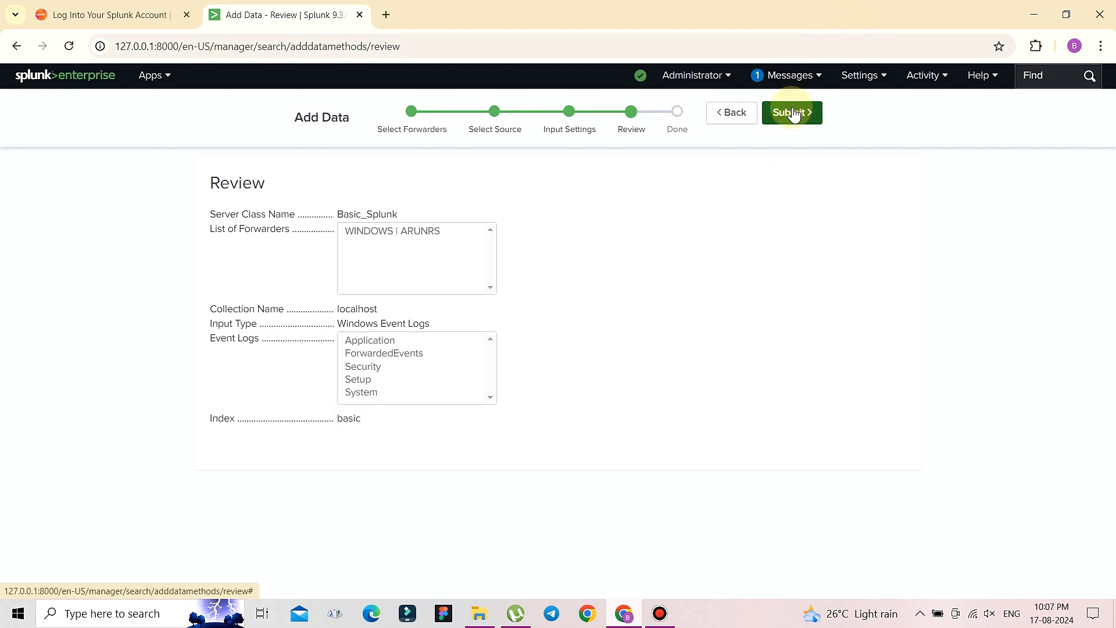
{"action": "left_click", "coordinate": [795, 114]}
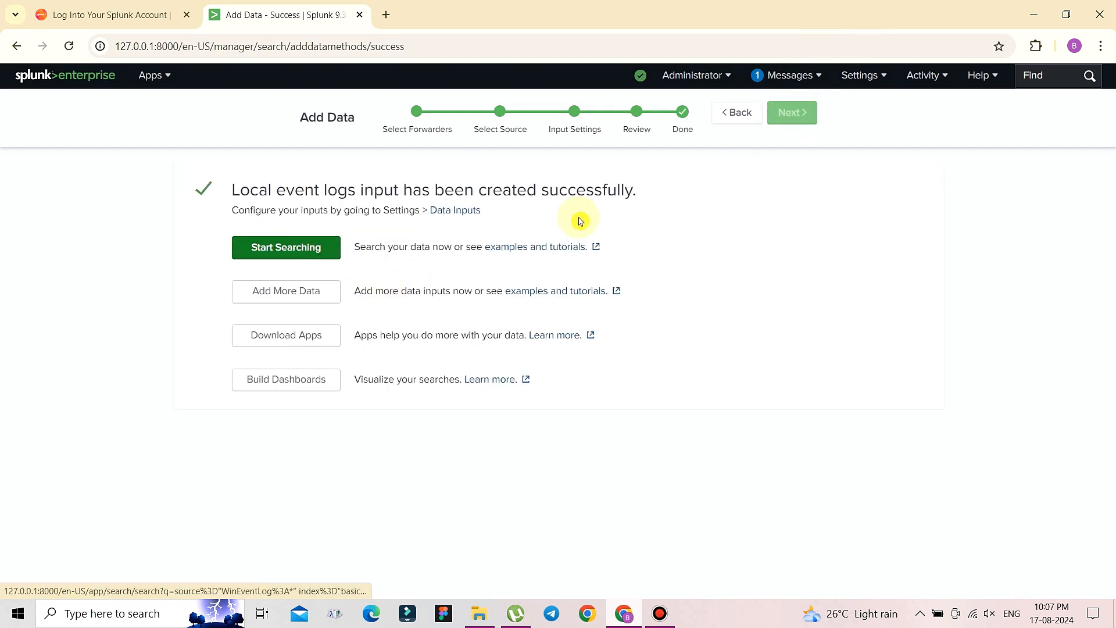
- Start searching the newly added event log data from the success page
{"action": "left_click", "coordinate": [282, 256]}
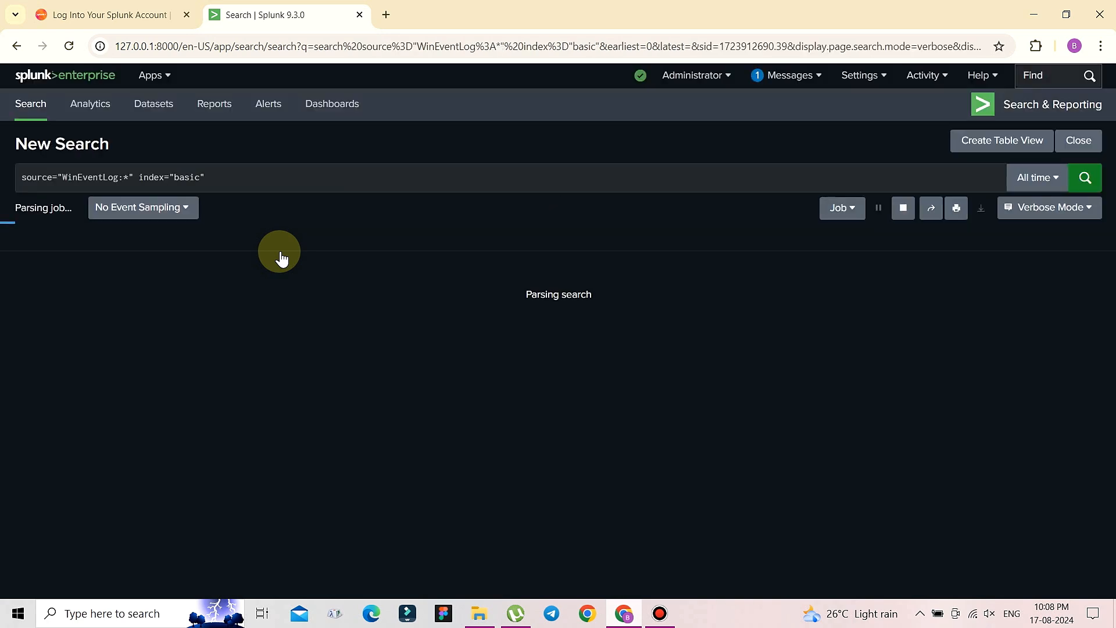
- Replace the search query with index="basic"
{"action": "left_click_drag", "start_coordinate": [206, 180], "coordinate": [3, 173]}
{"action": "key", "text": "BackSpace"}
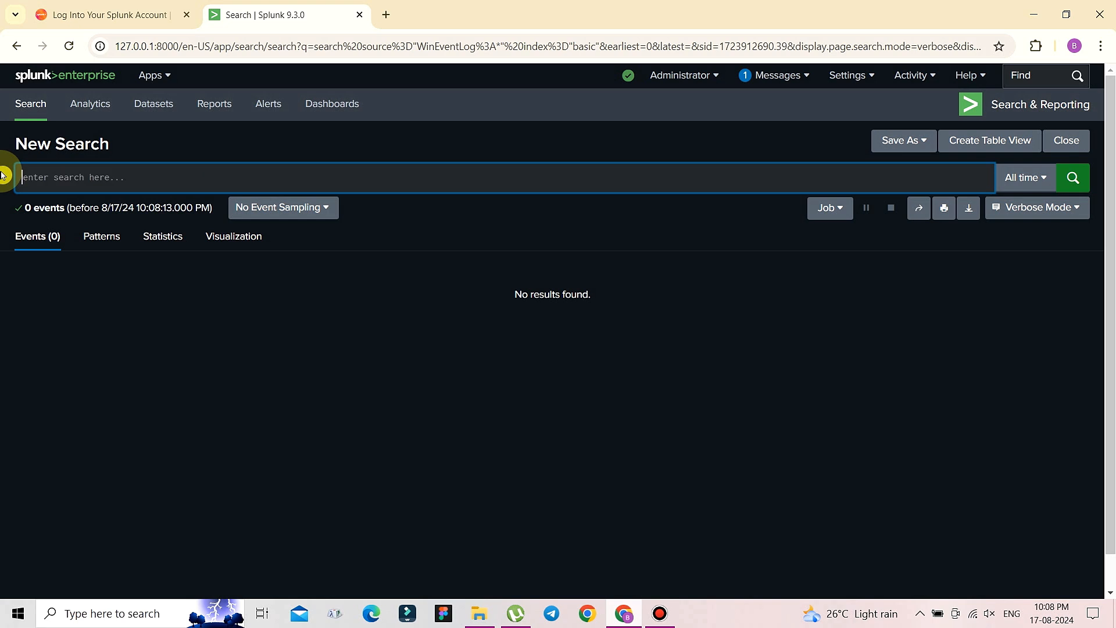
{"action": "type", "text": "index="}
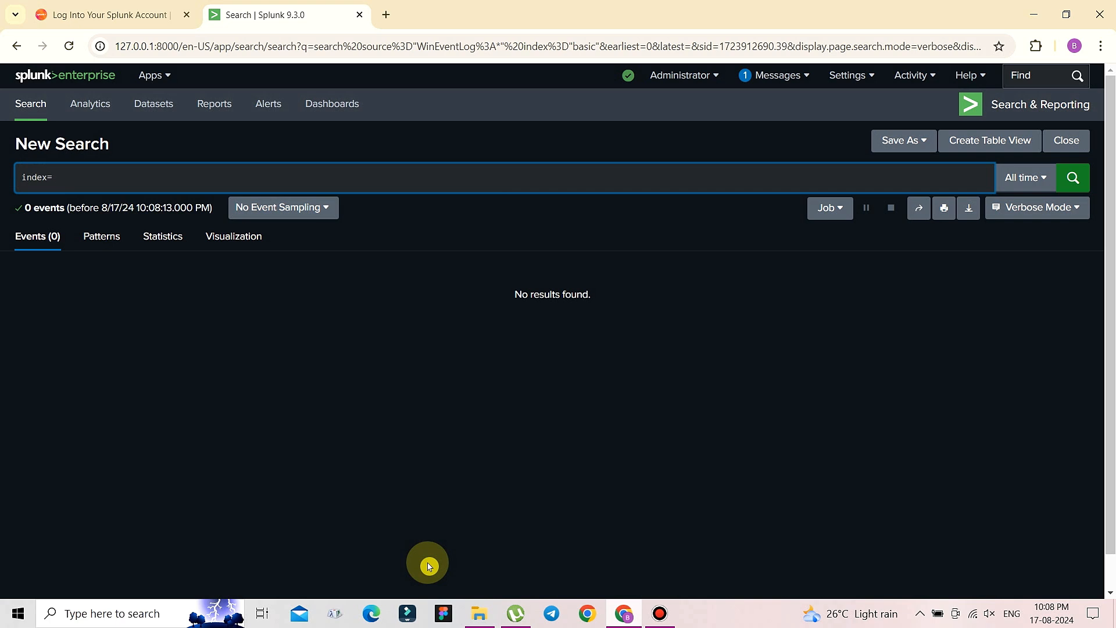
{"action": "type", "text": "\""}
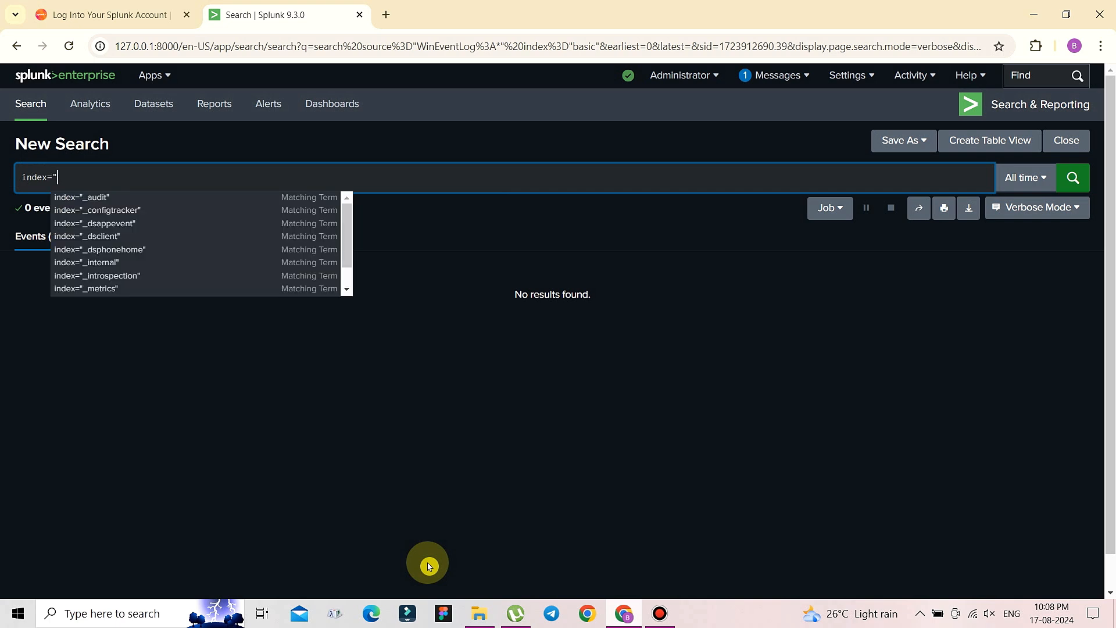
{"action": "type", "text": "bas"}
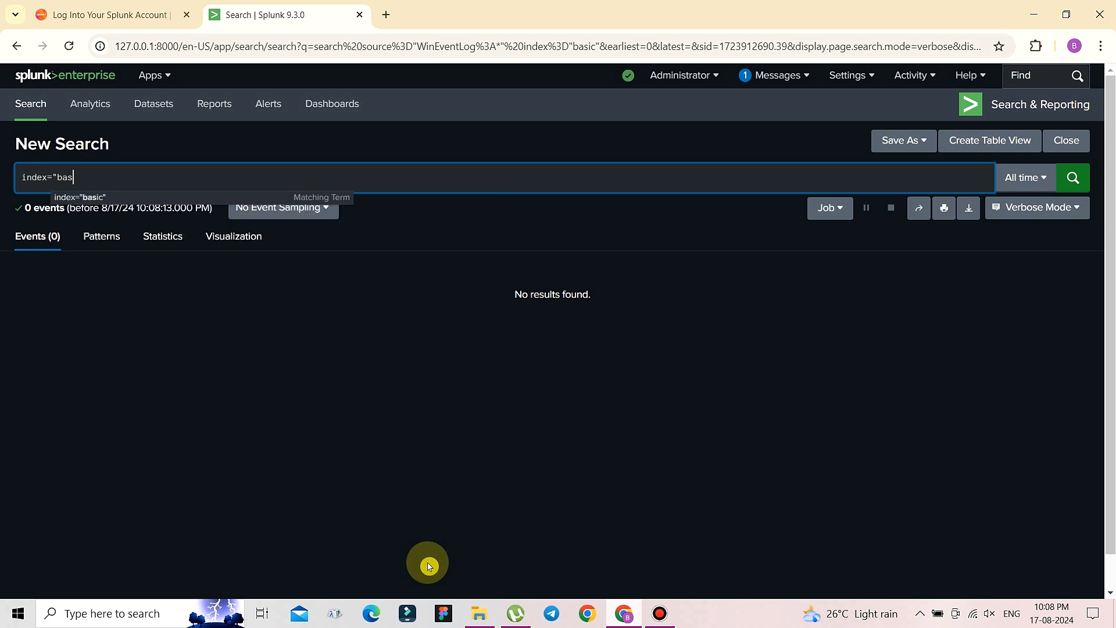
{"action": "left_click", "coordinate": [82, 197]}
- Run the search over All time in Verbose Mode
{"action": "left_click", "coordinate": [1035, 182]}
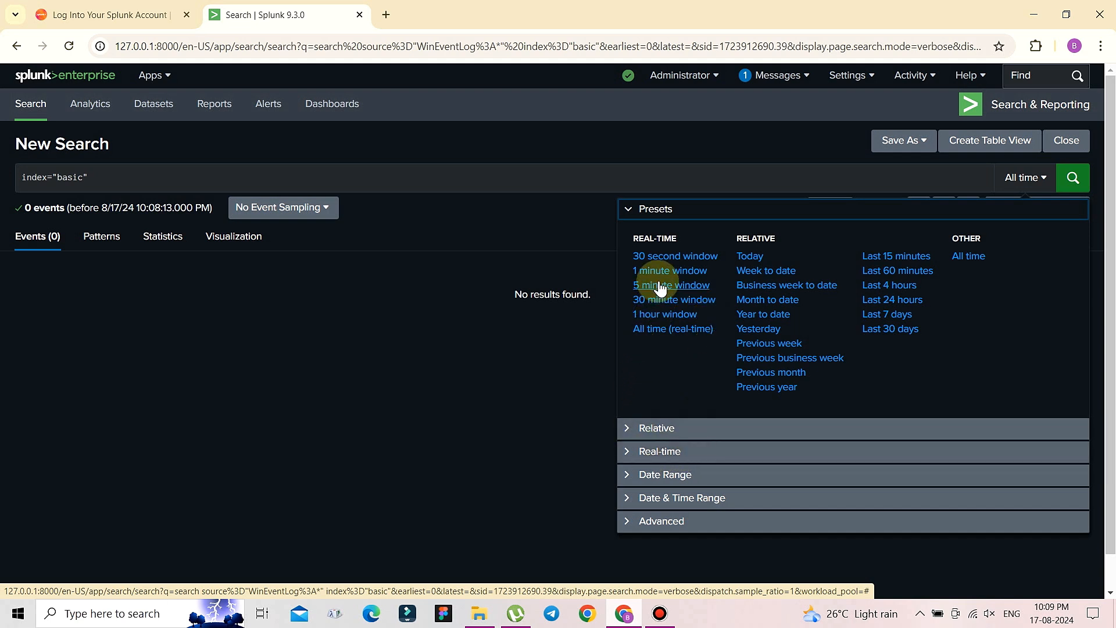
{"action": "left_click", "coordinate": [969, 259]}
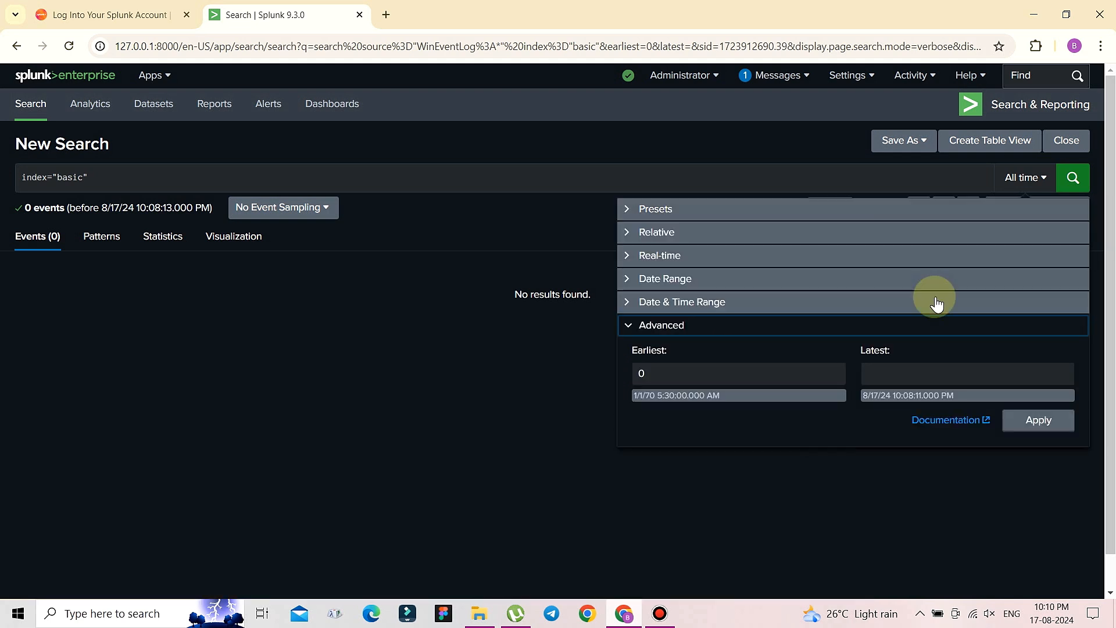
{"action": "left_click", "coordinate": [1026, 181]}
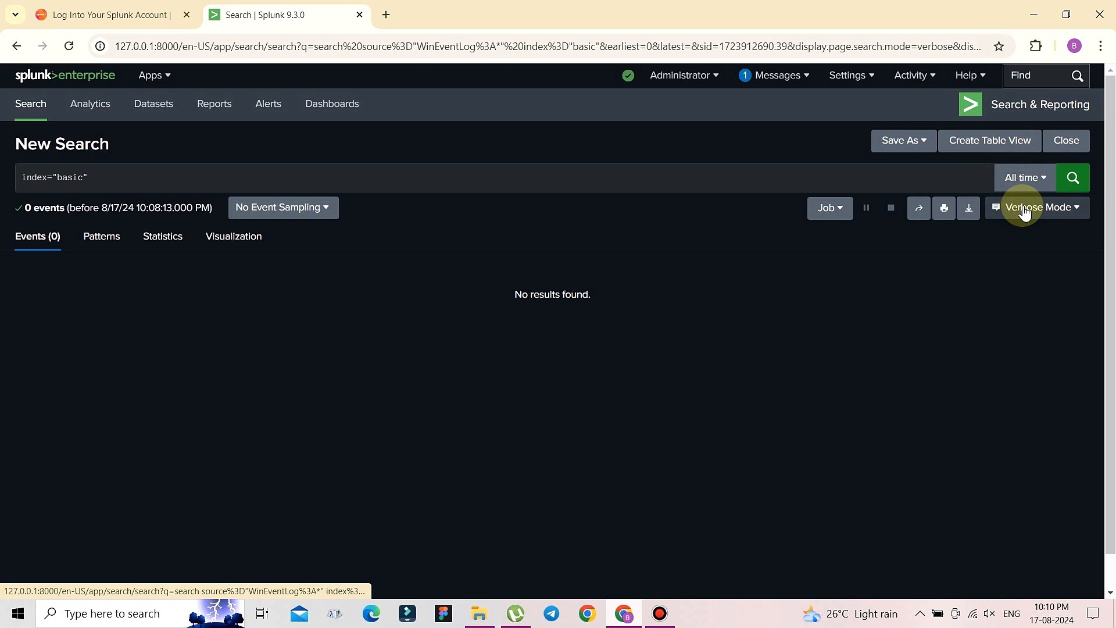
{"action": "left_click", "coordinate": [1012, 210]}
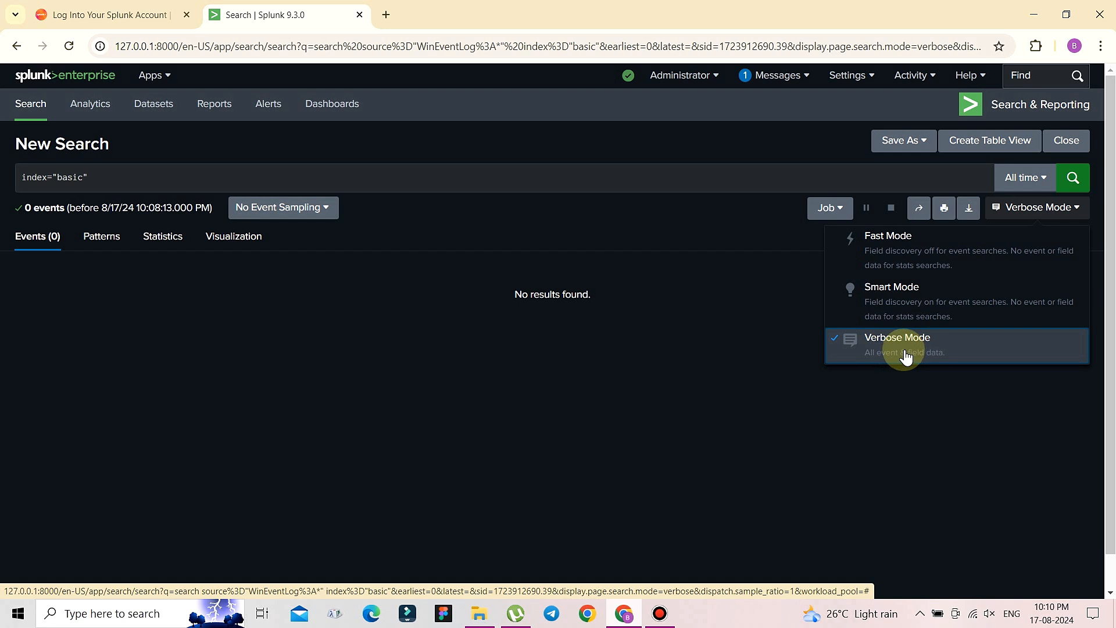
{"action": "left_click", "coordinate": [1004, 352]}
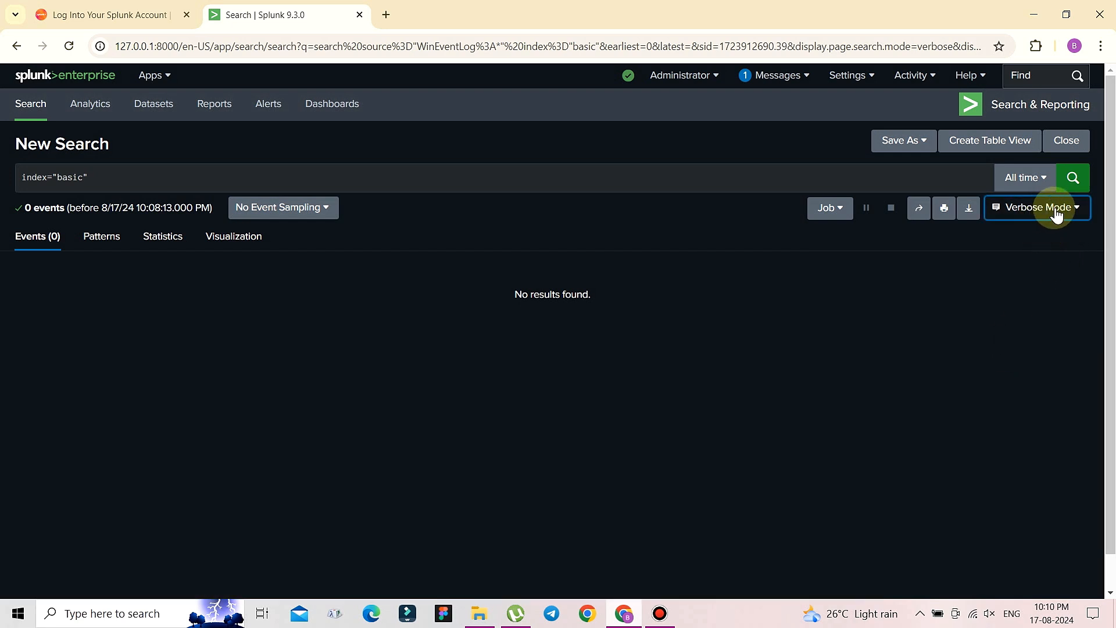
{"action": "left_click", "coordinate": [1069, 179]}
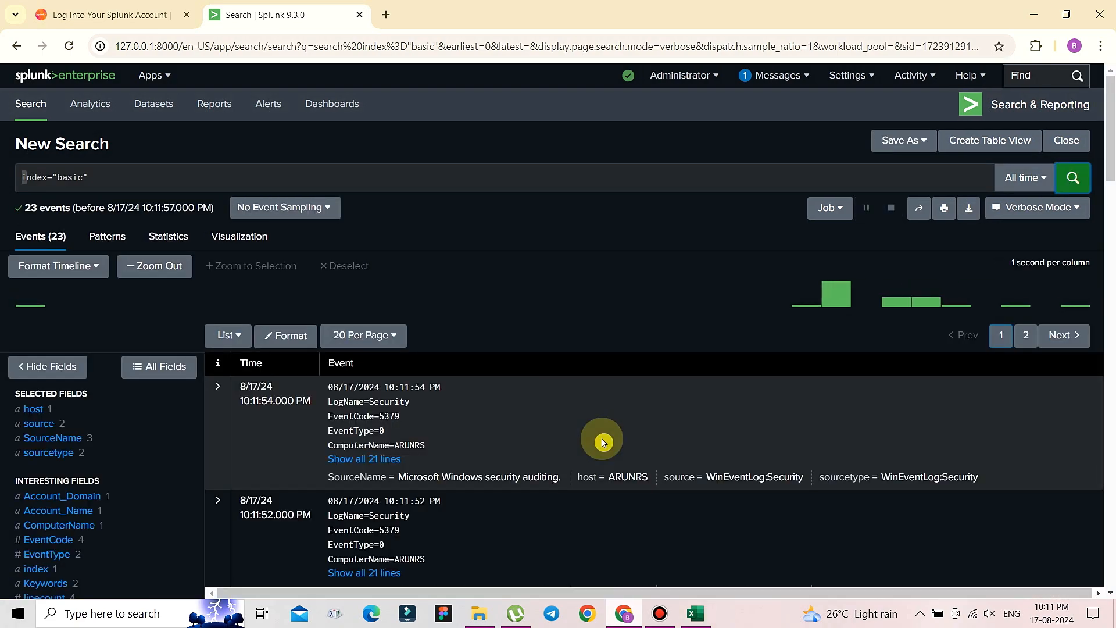
- Expand the first Security event to all 21 lines and read its fields through Message
{"action": "scroll", "coordinate": [603, 442], "scroll_direction": "down", "scroll_amount": 1}
{"action": "scroll", "coordinate": [603, 442], "scroll_direction": "down", "scroll_amount": 7}
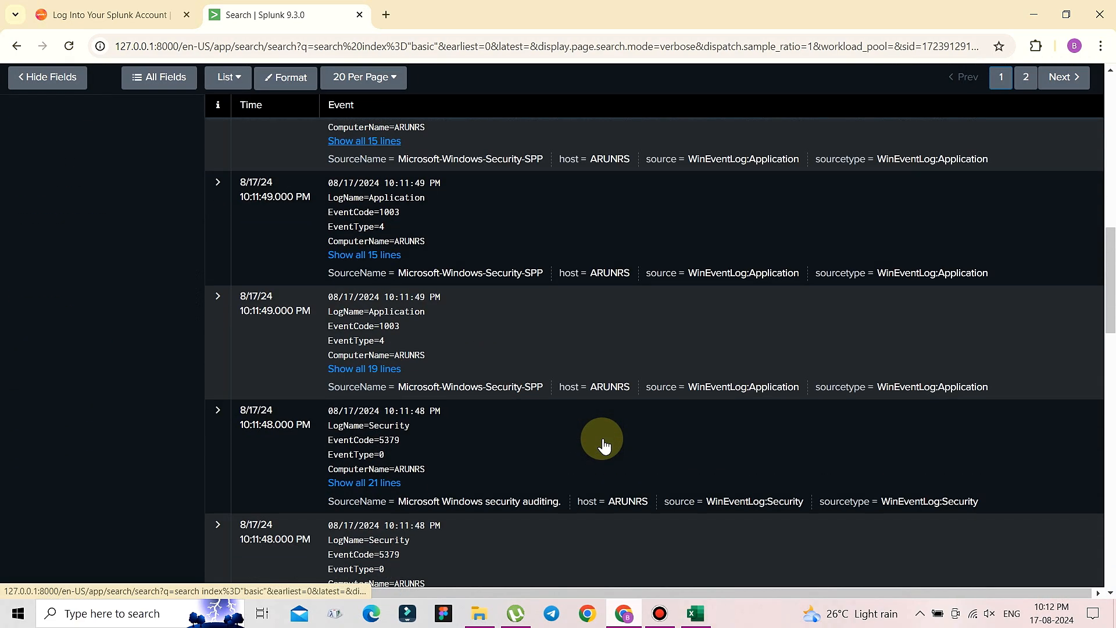
{"action": "scroll", "coordinate": [603, 442], "scroll_direction": "up", "scroll_amount": 8}
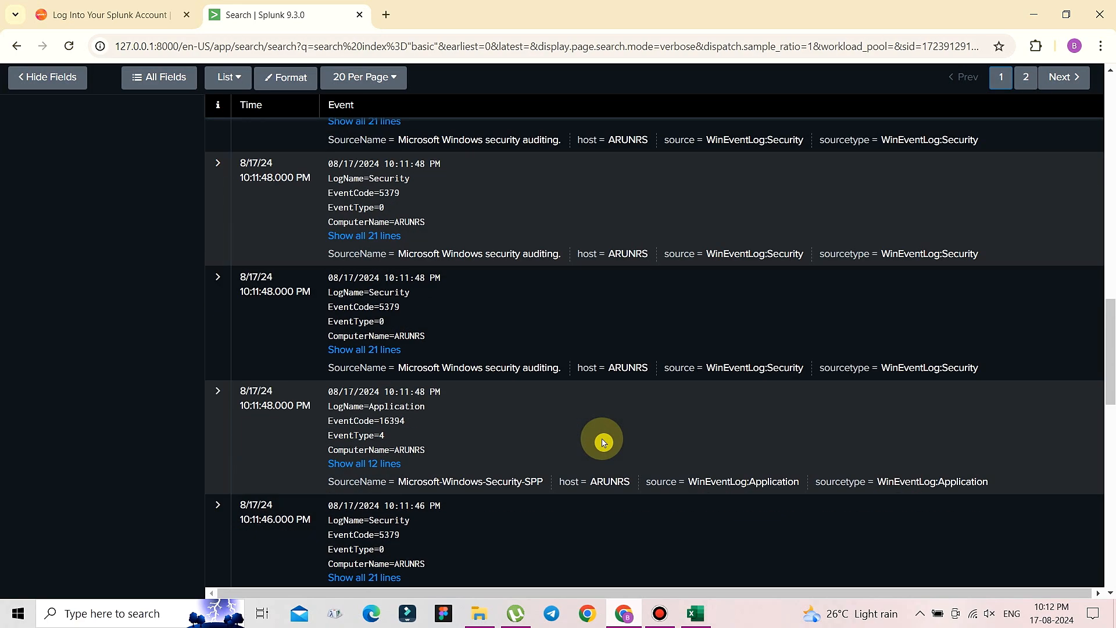
{"action": "scroll", "coordinate": [604, 442], "scroll_direction": "up", "scroll_amount": 4}
{"action": "scroll", "coordinate": [603, 442], "scroll_direction": "down", "scroll_amount": 1}
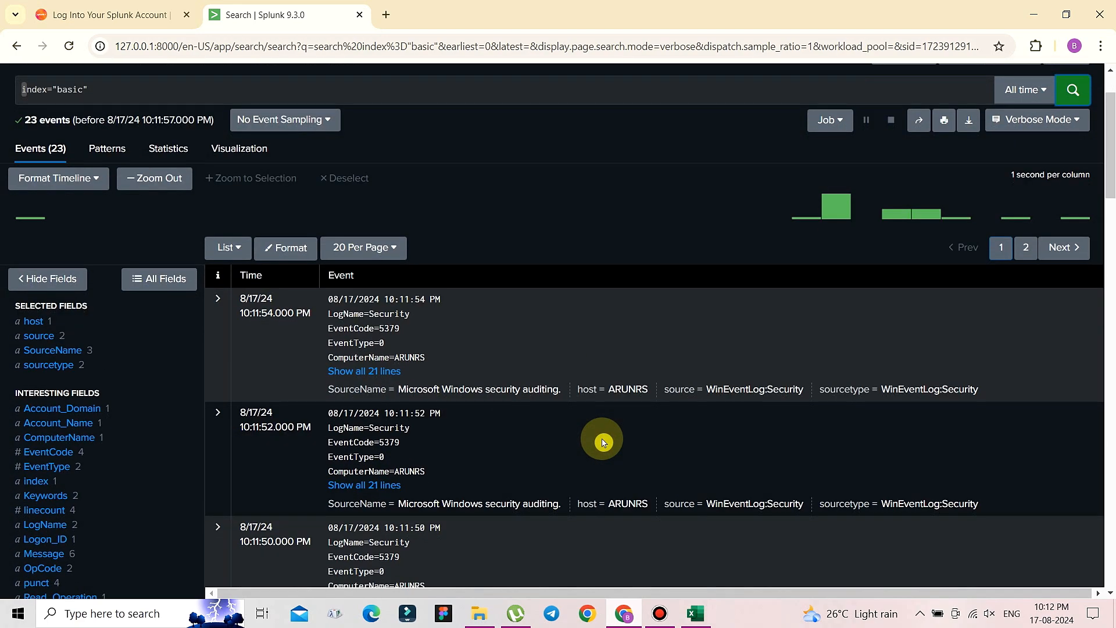
{"action": "left_click", "coordinate": [372, 371]}
{"action": "scroll", "coordinate": [526, 387], "scroll_direction": "down", "scroll_amount": 2}
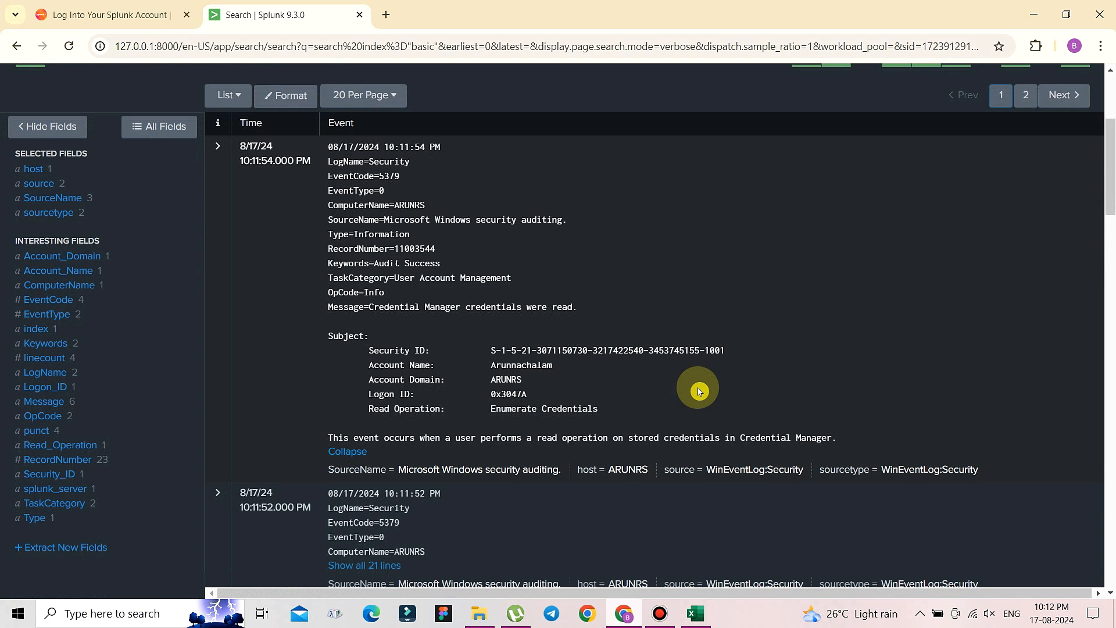
{"action": "scroll", "coordinate": [698, 389], "scroll_direction": "up", "scroll_amount": 1}
{"action": "left_click_drag", "start_coordinate": [445, 219], "coordinate": [317, 223]}
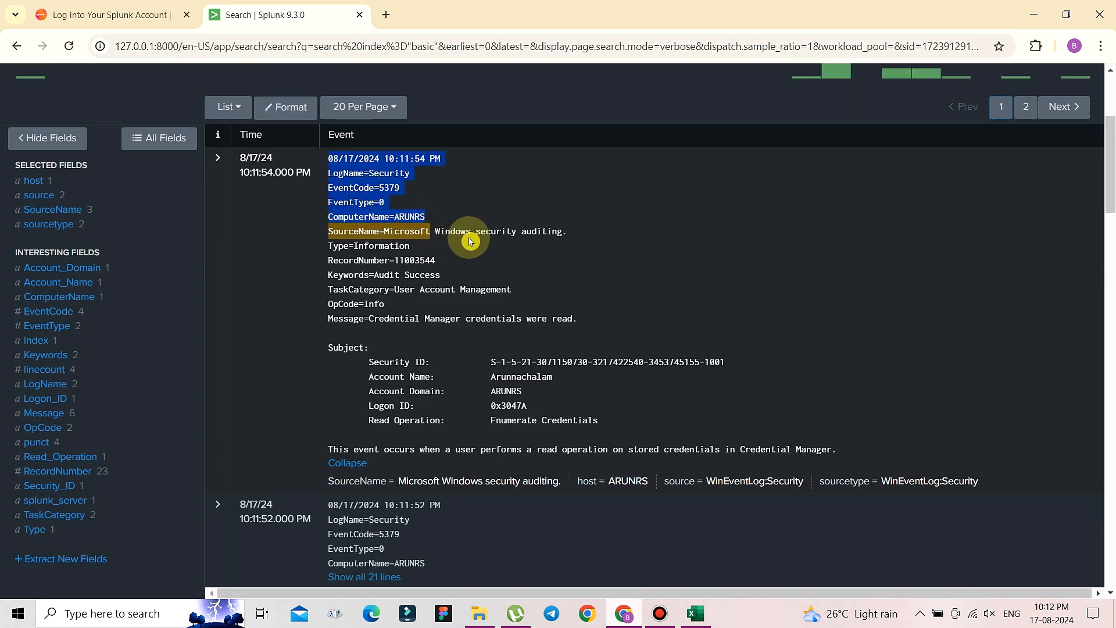
{"action": "left_click_drag", "start_coordinate": [471, 241], "coordinate": [328, 254]}
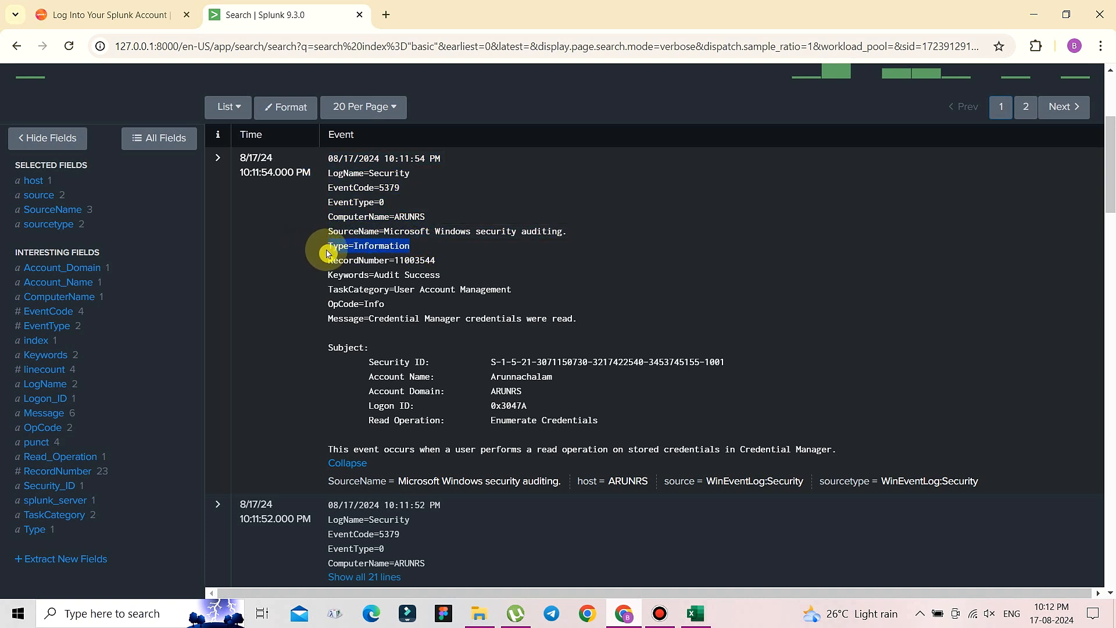
{"action": "left_click_drag", "start_coordinate": [451, 261], "coordinate": [325, 262]}
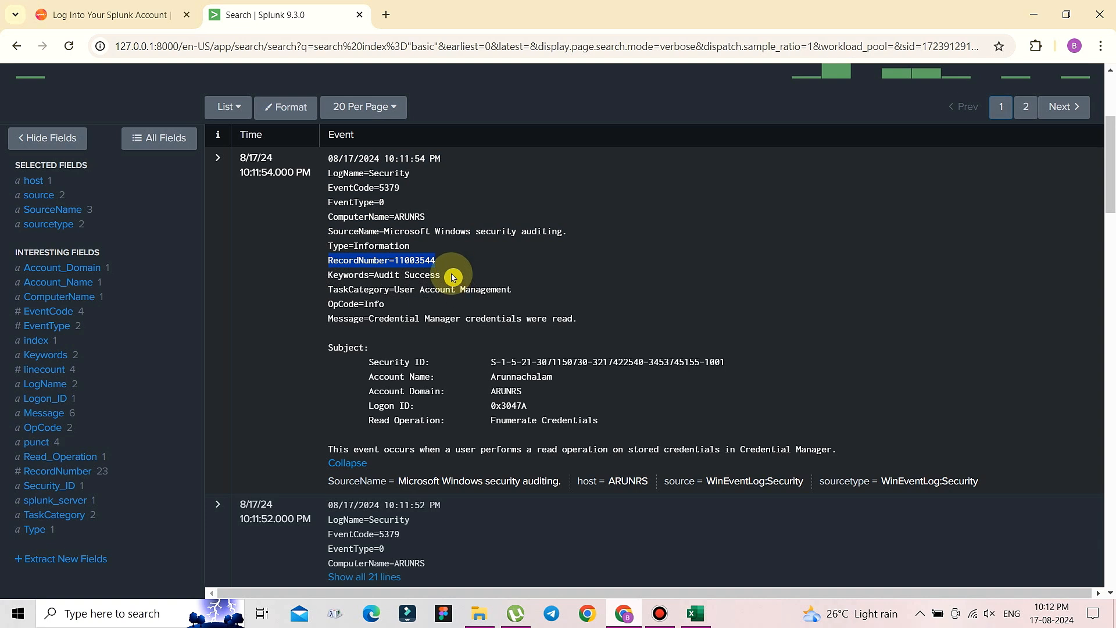
{"action": "left_click_drag", "start_coordinate": [577, 319], "coordinate": [309, 324]}
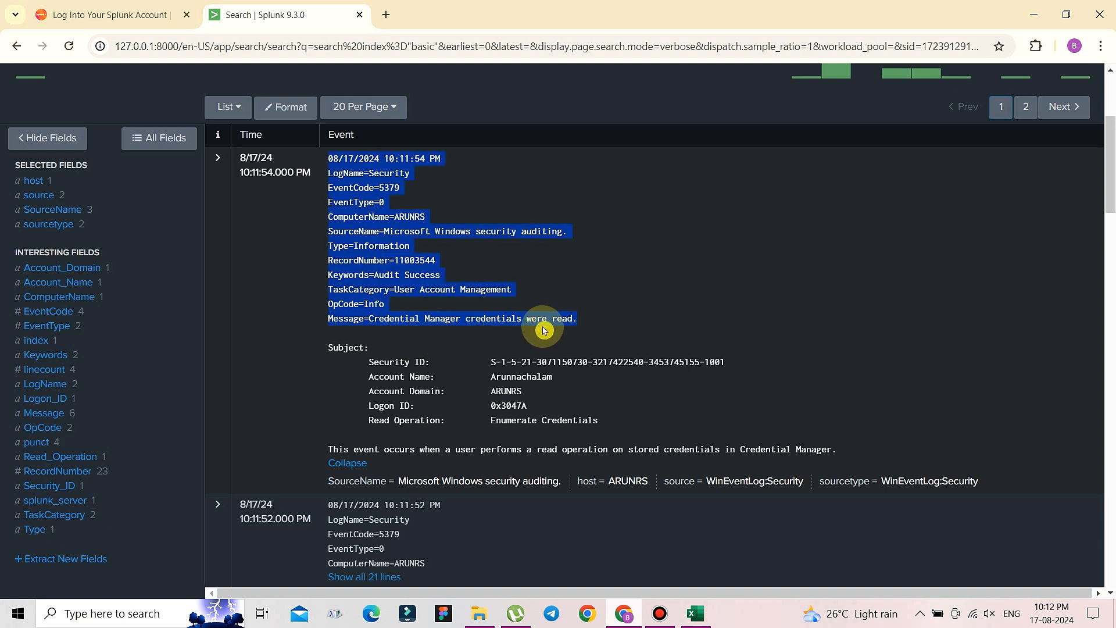
{"action": "left_click", "coordinate": [636, 327]}
- Expand an Application event to all 15 lines and inspect its Licensing Status
{"action": "scroll", "coordinate": [636, 327], "scroll_direction": "down", "scroll_amount": 1}
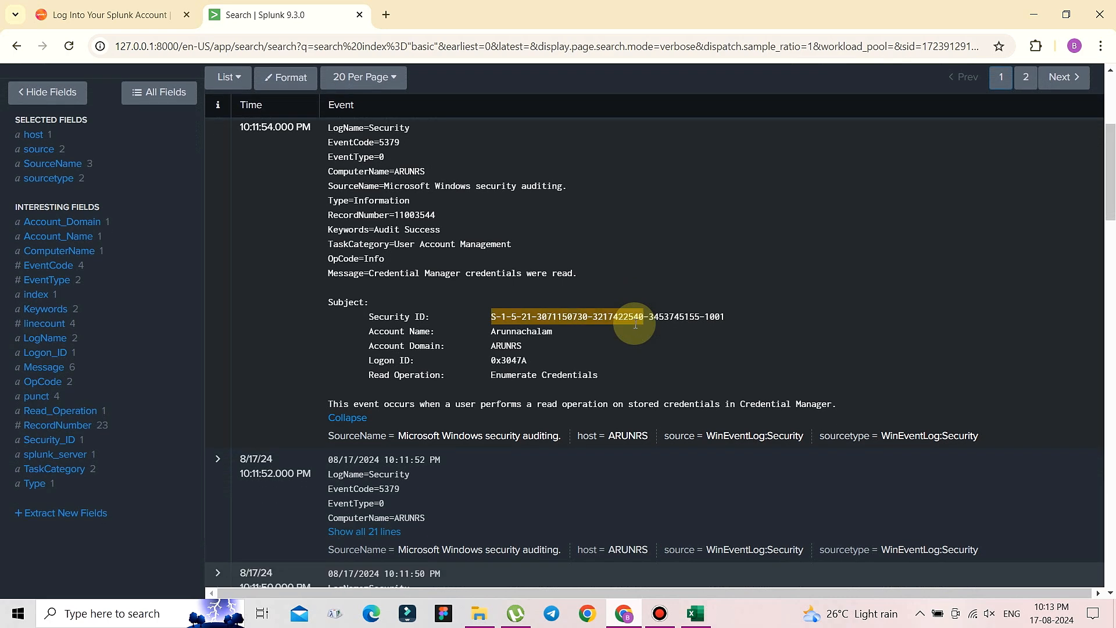
{"action": "scroll", "coordinate": [636, 327], "scroll_direction": "down", "scroll_amount": 1}
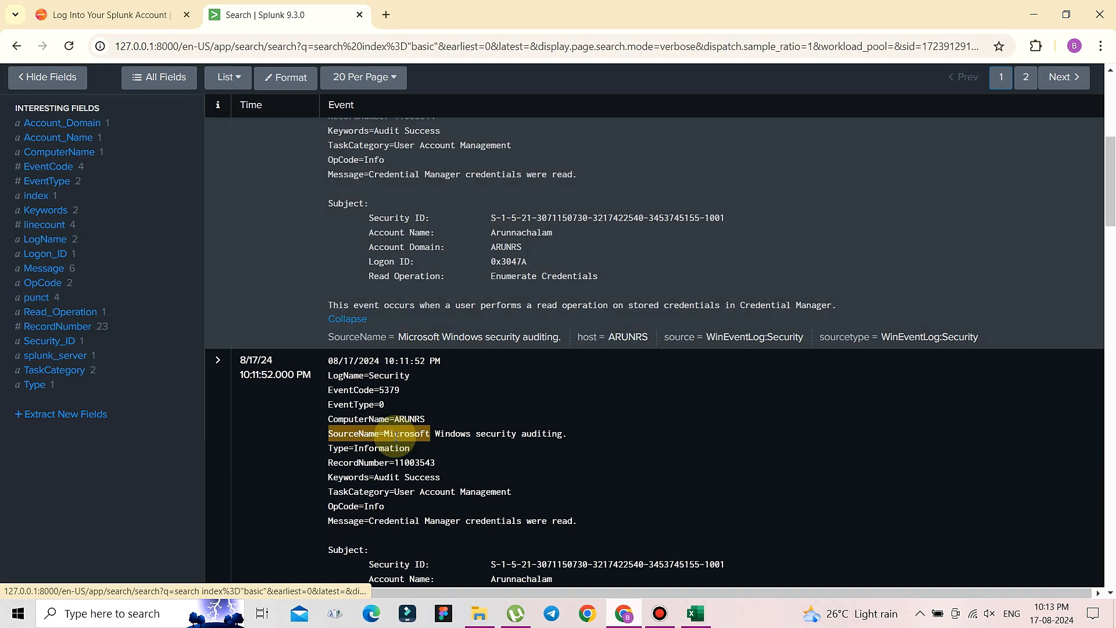
{"action": "scroll", "coordinate": [553, 448], "scroll_direction": "down", "scroll_amount": 4}
{"action": "scroll", "coordinate": [558, 453], "scroll_direction": "down", "scroll_amount": 1}
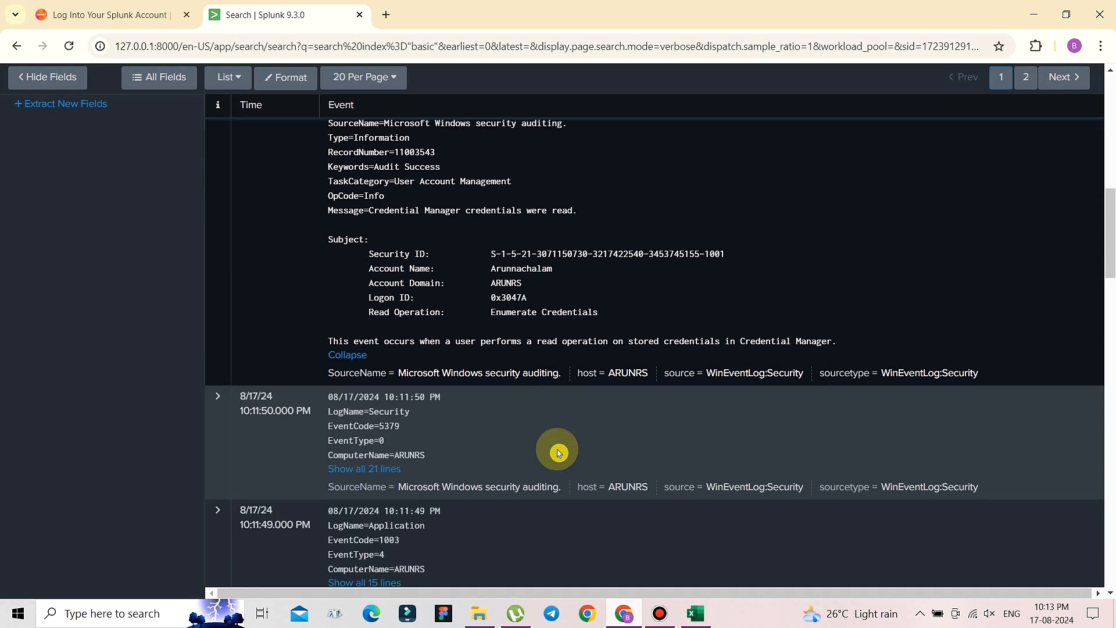
{"action": "scroll", "coordinate": [558, 453], "scroll_direction": "down", "scroll_amount": 1}
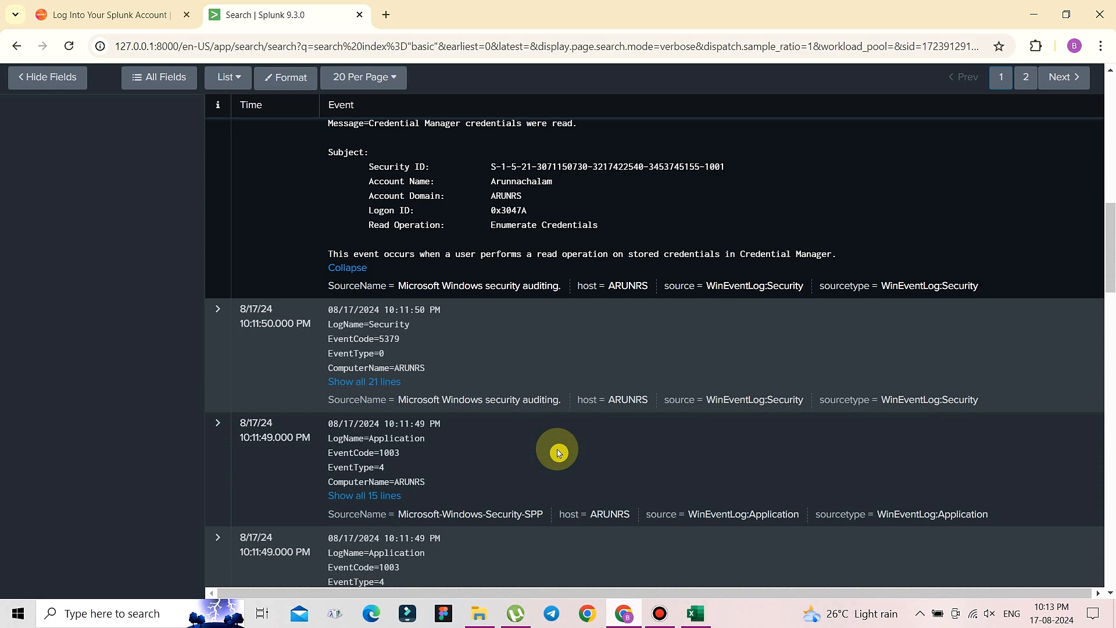
{"action": "scroll", "coordinate": [559, 451], "scroll_direction": "down", "scroll_amount": 1}
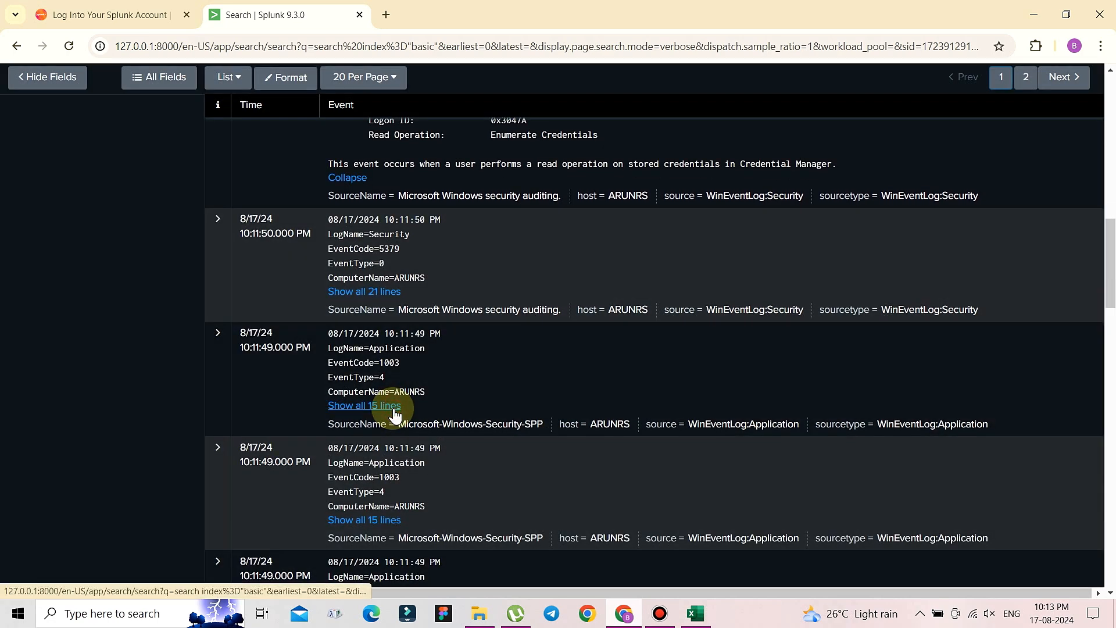
{"action": "left_click", "coordinate": [393, 407]}
{"action": "scroll", "coordinate": [584, 437], "scroll_direction": "down", "scroll_amount": 1}
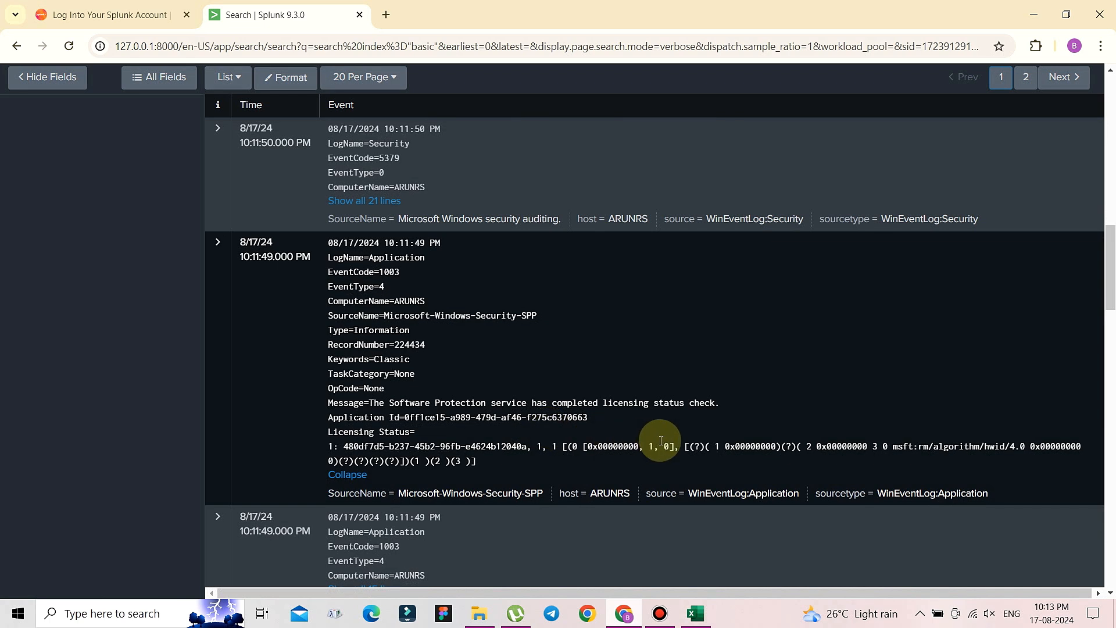
{"action": "double_click", "coordinate": [718, 447]}
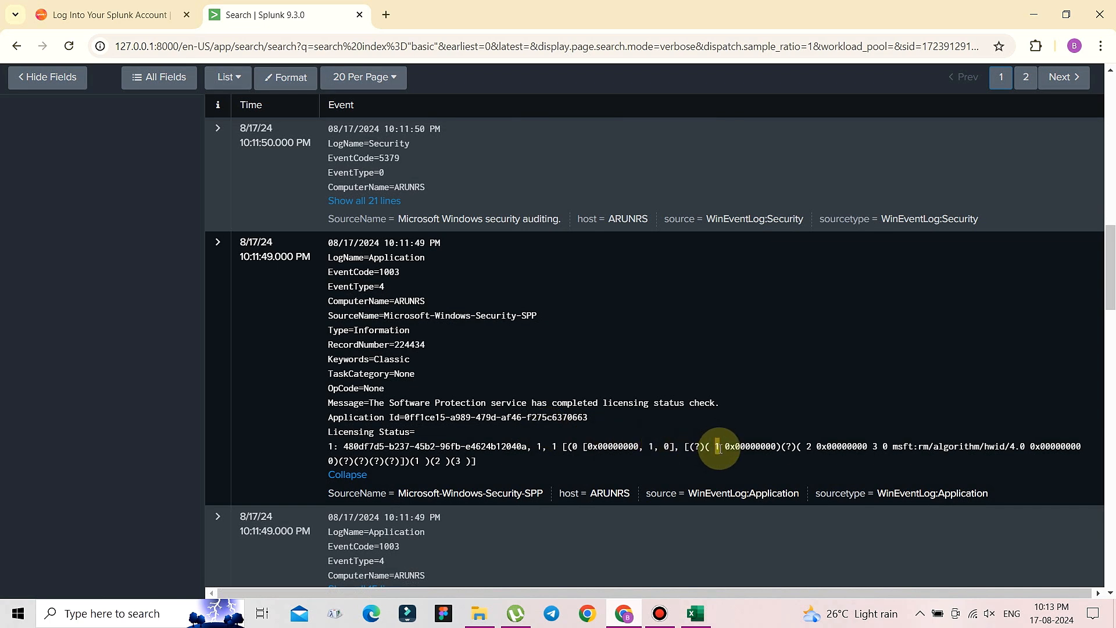
{"action": "scroll", "coordinate": [720, 448], "scroll_direction": "down", "scroll_amount": 1}
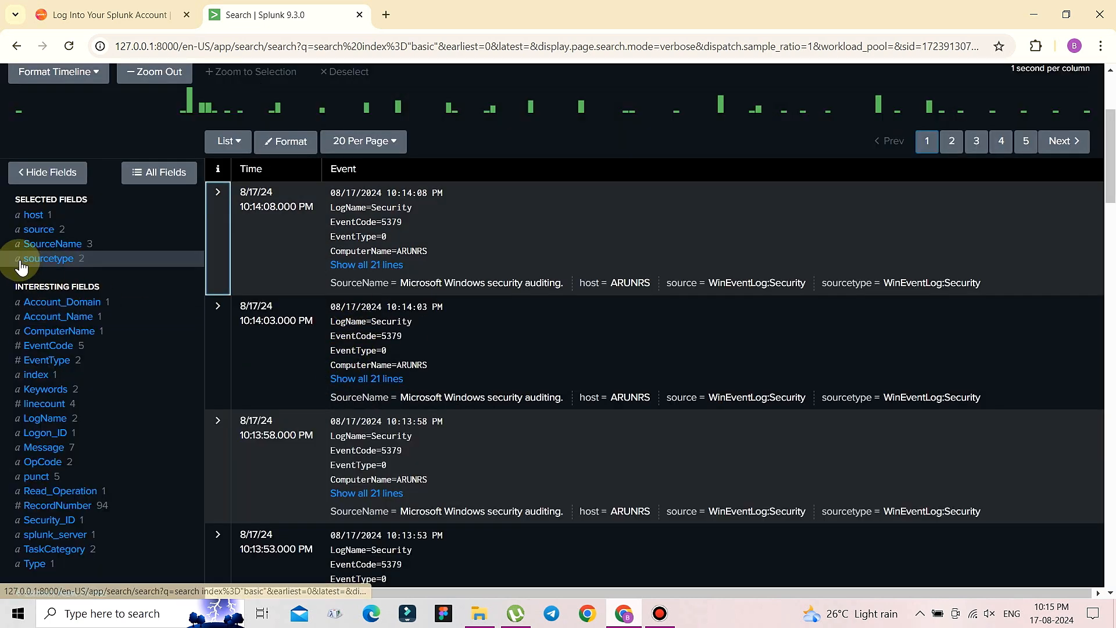
- View the host field summary, whose single value covers 100% of events
{"action": "left_click", "coordinate": [8, 198]}
{"action": "left_click_drag", "start_coordinate": [42, 197], "coordinate": [108, 200]}
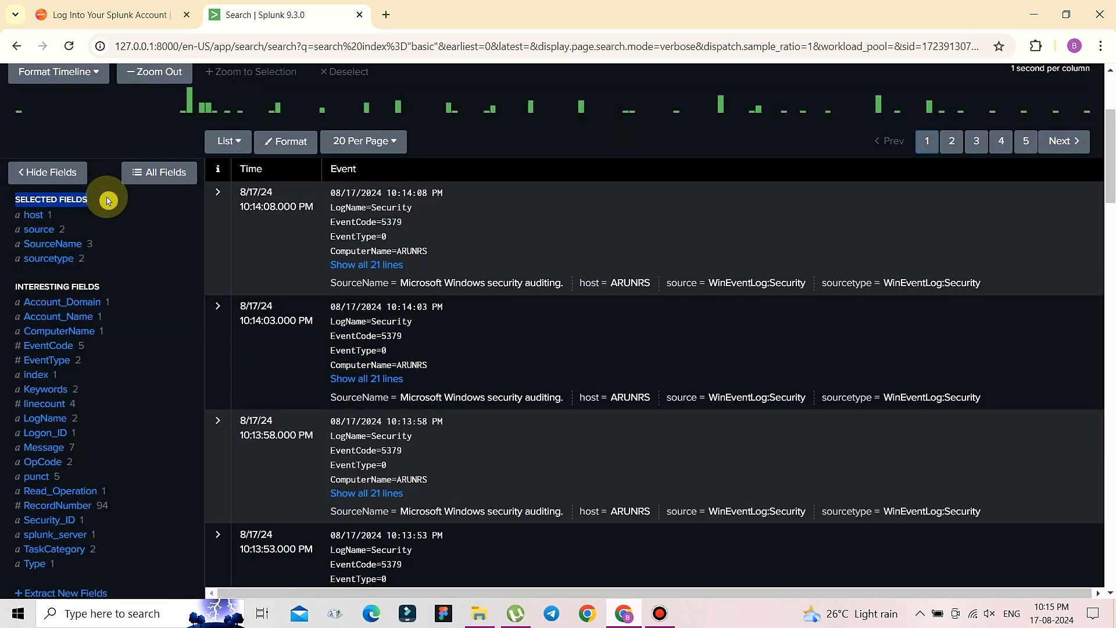
{"action": "left_click", "coordinate": [34, 216]}
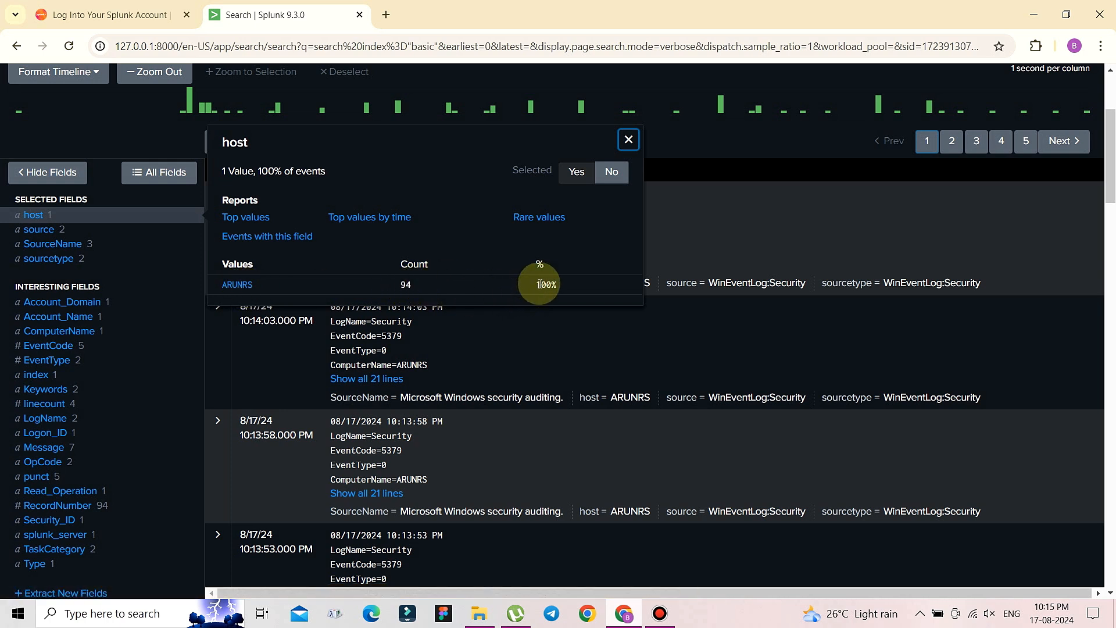
{"action": "mouse_move", "coordinate": [539, 285]}
{"action": "left_mouse_down"}
{"action": "mouse_move", "coordinate": [582, 287]}
{"action": "mouse_move", "coordinate": [525, 286]}
{"action": "left_mouse_up"}
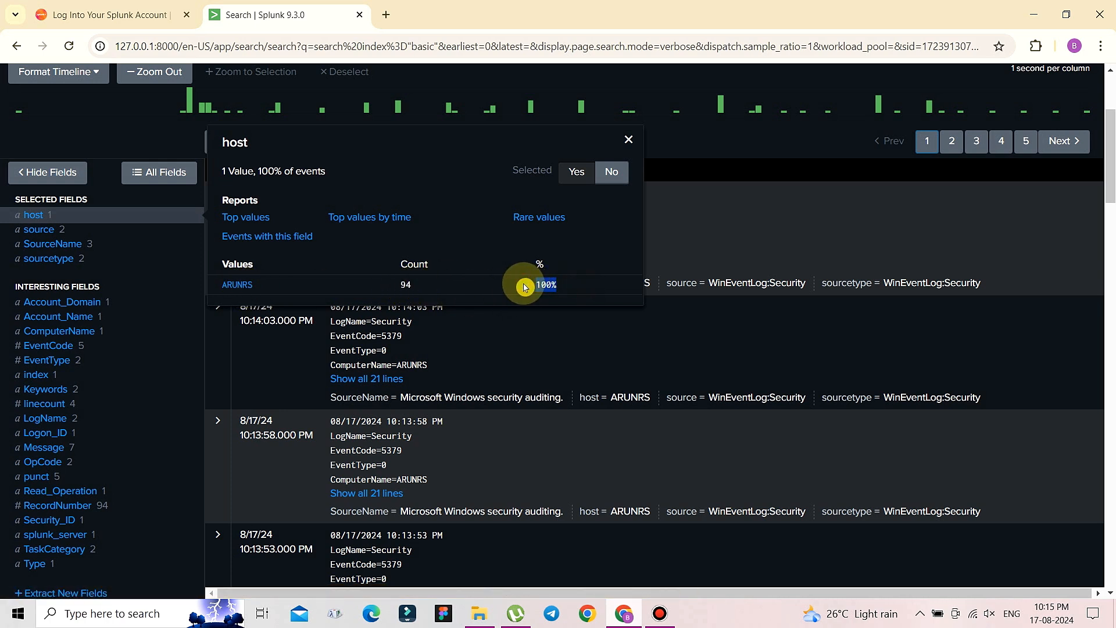
{"action": "left_click", "coordinate": [603, 288]}
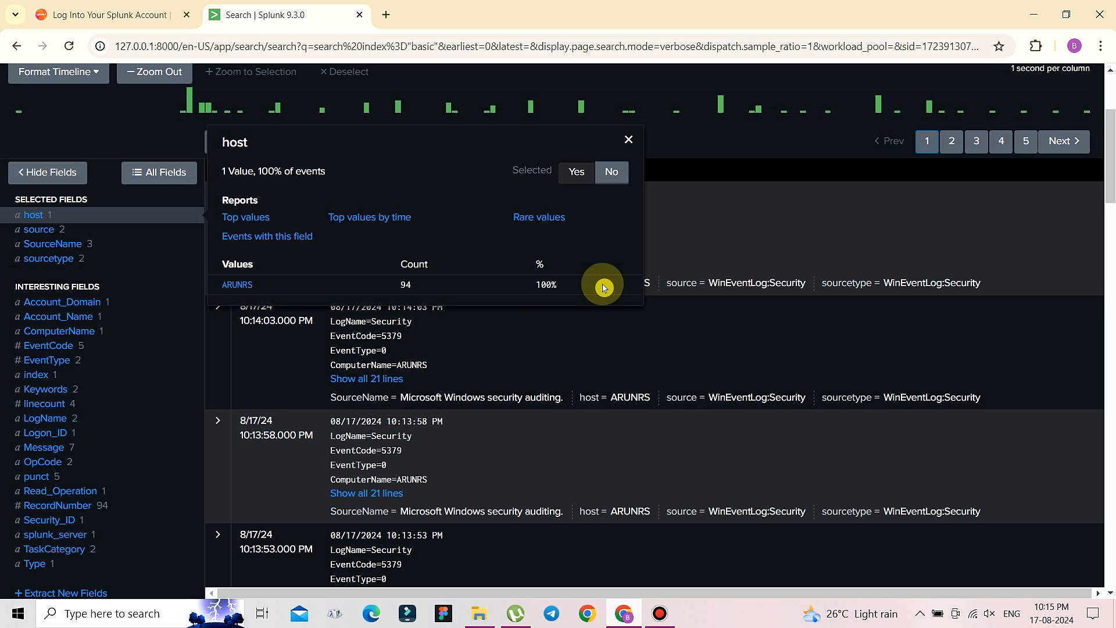
- View the source and SourceName value breakdowns, ending with SourceName's three values
{"action": "left_click", "coordinate": [48, 228]}
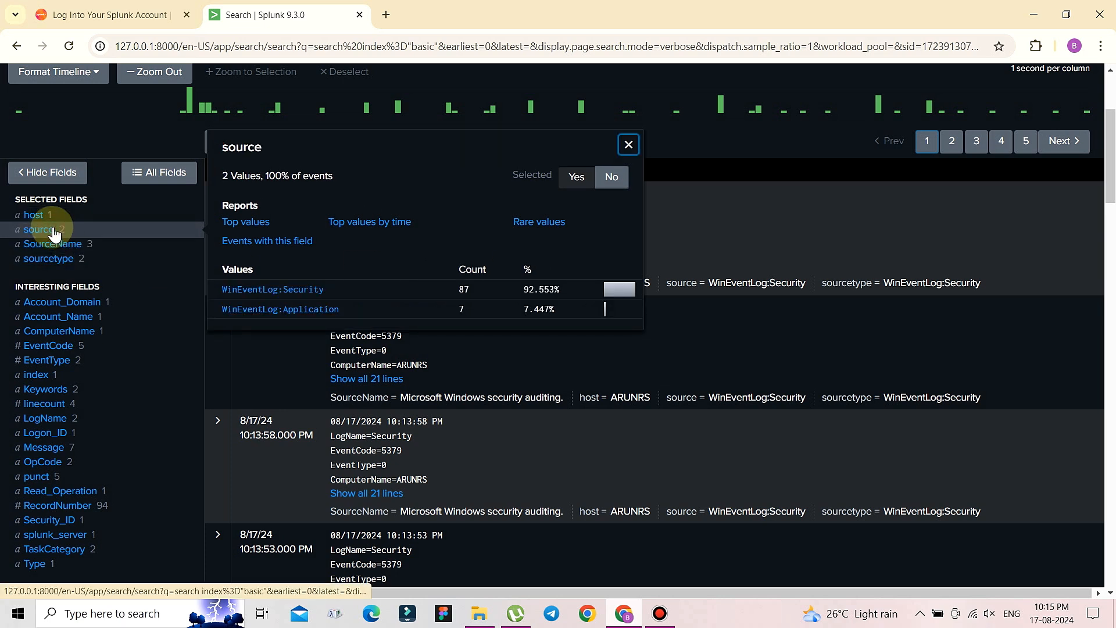
{"action": "left_click", "coordinate": [309, 298]}
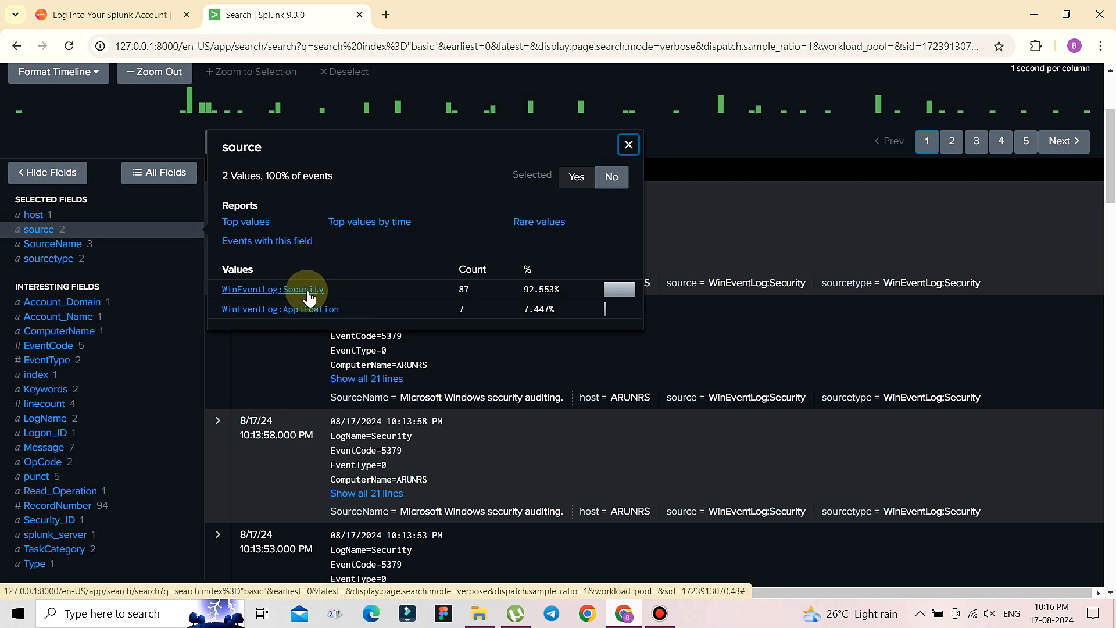
{"action": "left_click", "coordinate": [74, 246]}
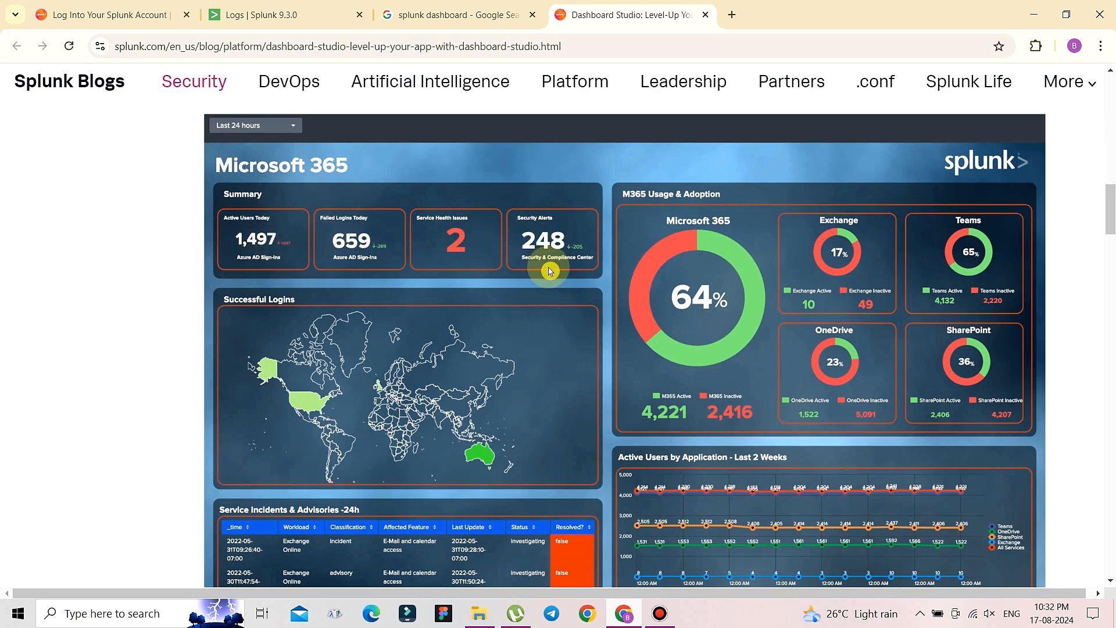
- Scroll down to the article's sample Microsoft 365 dashboard image
{"action": "scroll", "coordinate": [509, 417], "scroll_direction": "down", "scroll_amount": 1}
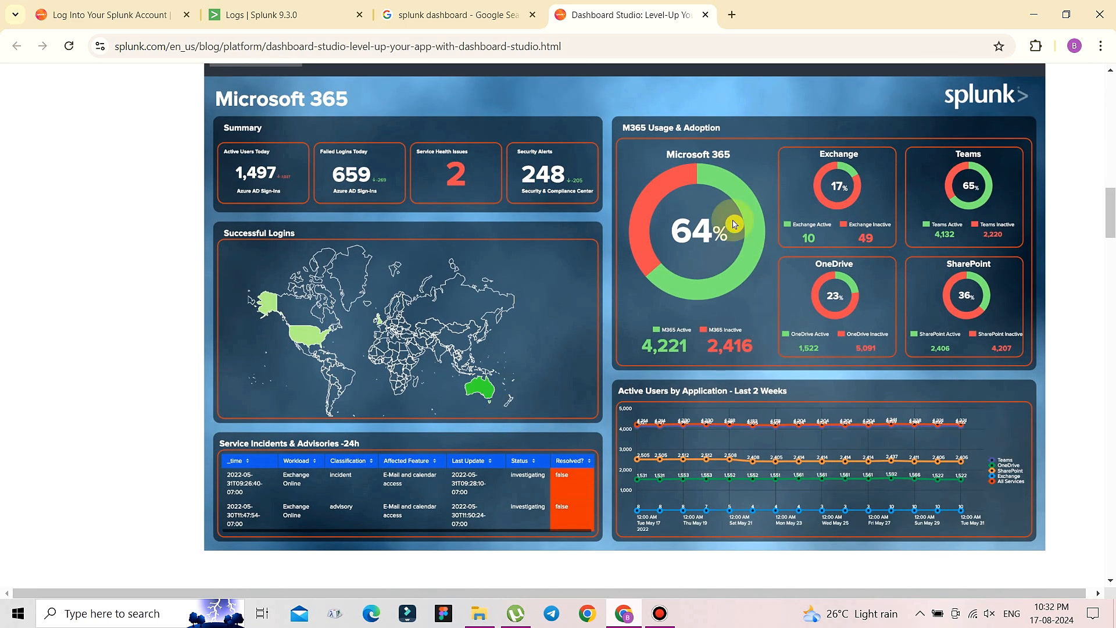